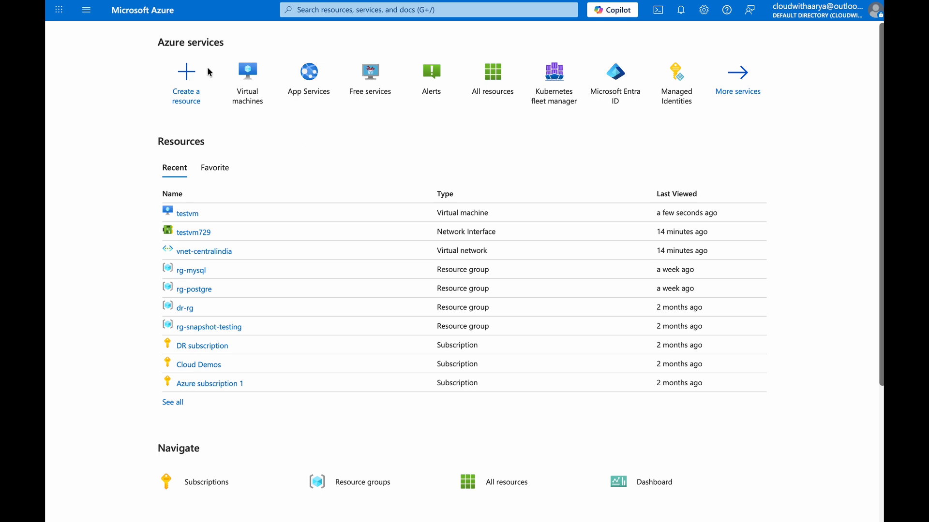
Step: Open the full list of Azure services and filter the Compute category for "storage"
{"action": "left_click", "coordinate": [155, 42]}
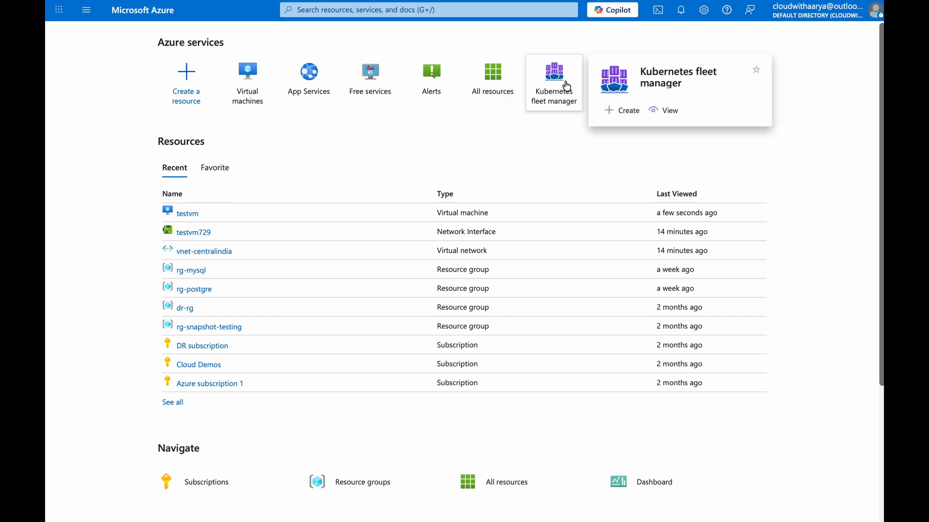
{"action": "left_click", "coordinate": [395, 131]}
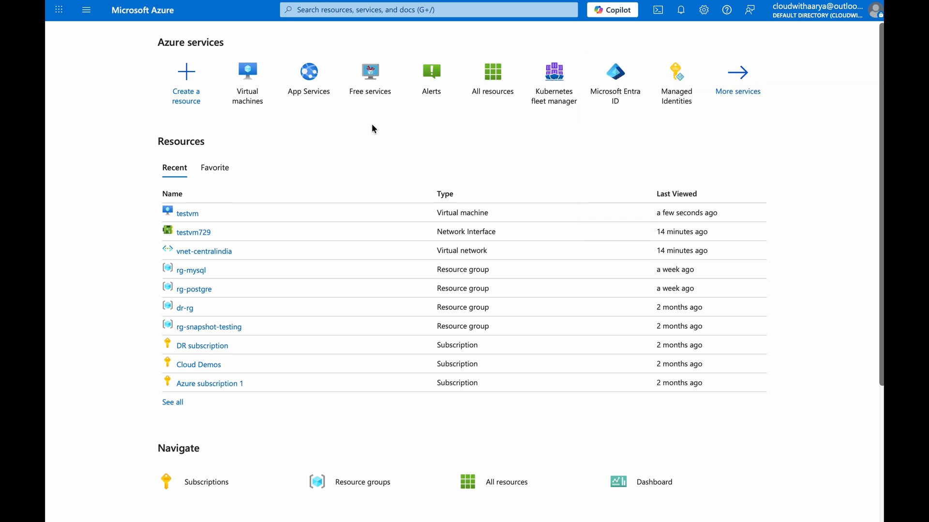
{"action": "left_click", "coordinate": [732, 82]}
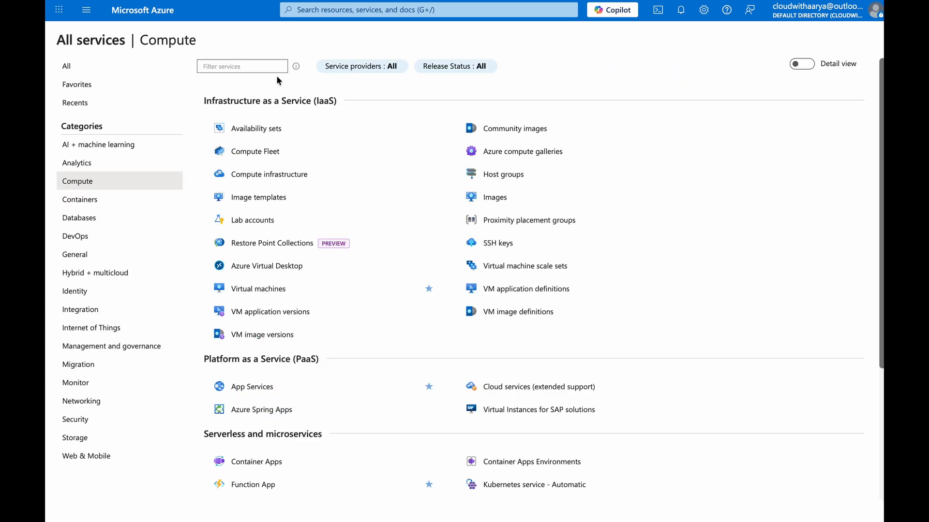
{"action": "type", "text": "s"}
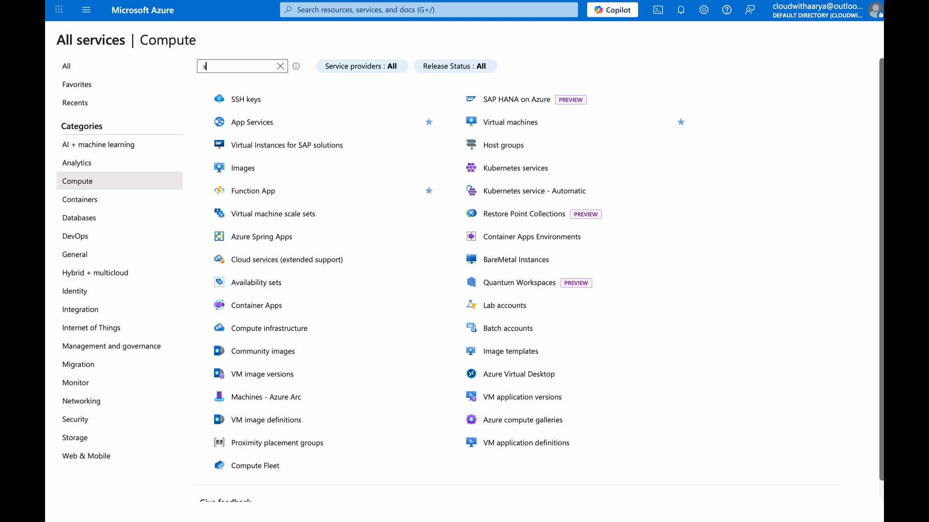
{"action": "type", "text": "torage"}
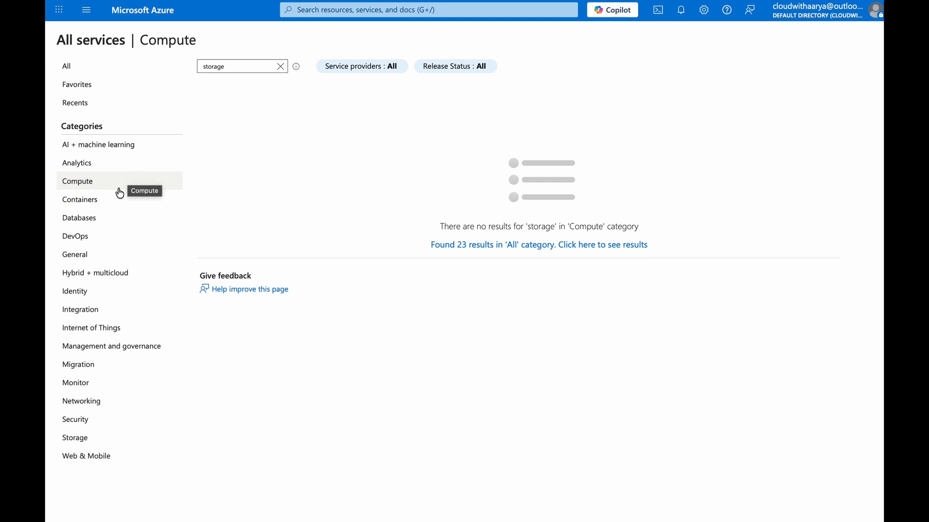
Step: Switch to the Storage category, filter its services for "storage", and open Storage accounts
{"action": "left_click", "coordinate": [83, 438]}
{"action": "type", "text": "s"}
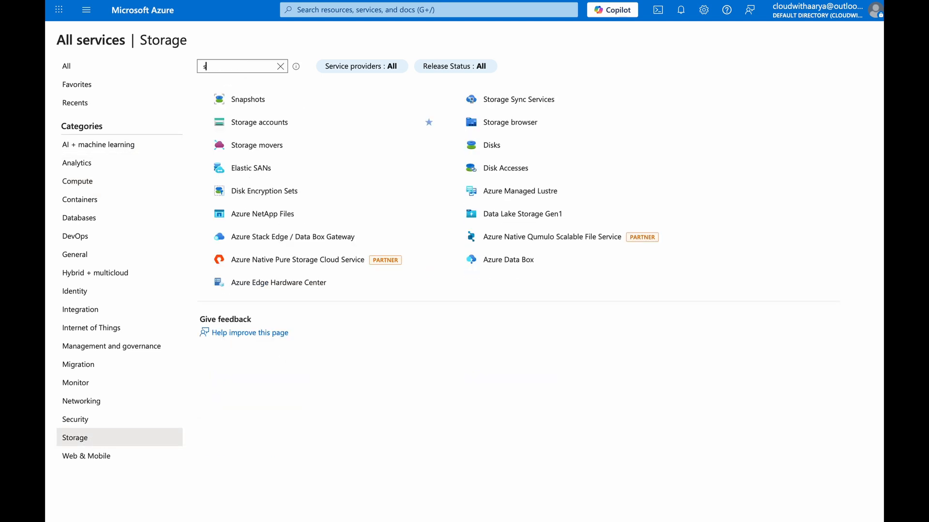
{"action": "type", "text": "torage"}
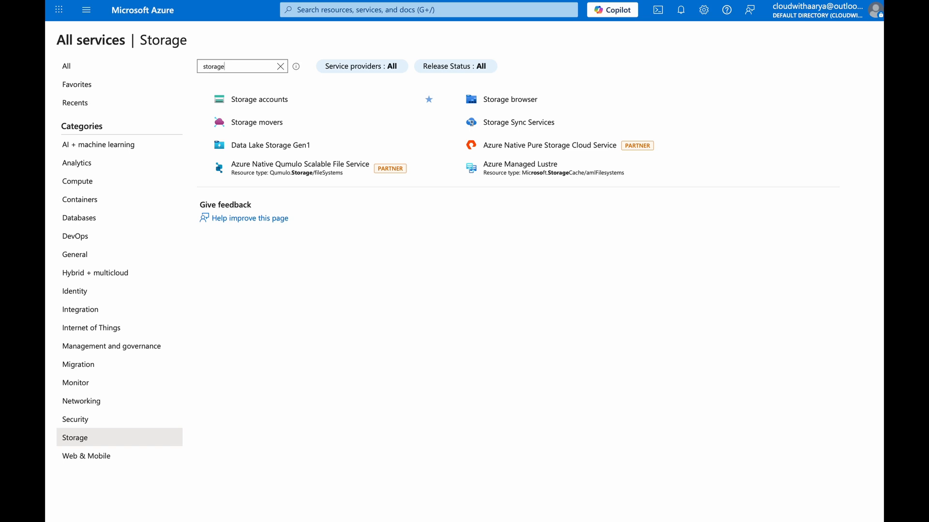
{"action": "left_click", "coordinate": [252, 122]}
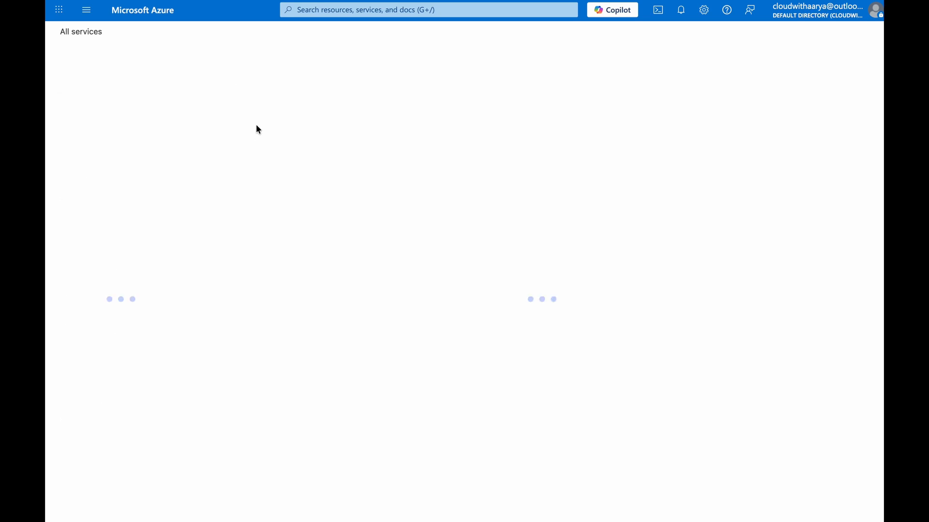
Step: Open the testvm virtual machine from the recent resources on the home page, and return to the home page
{"action": "left_click", "coordinate": [163, 16]}
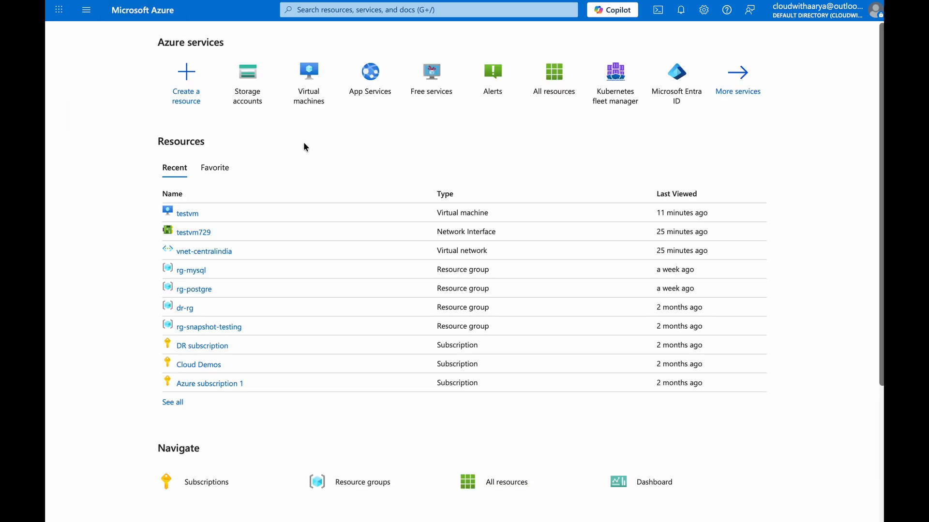
{"action": "left_click_drag", "start_coordinate": [148, 139], "coordinate": [340, 141]}
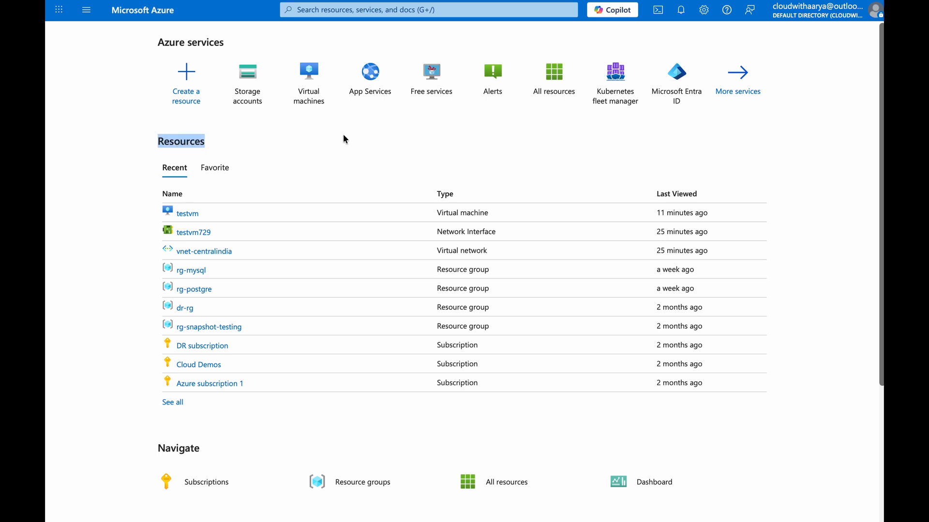
{"action": "left_click", "coordinate": [220, 212]}
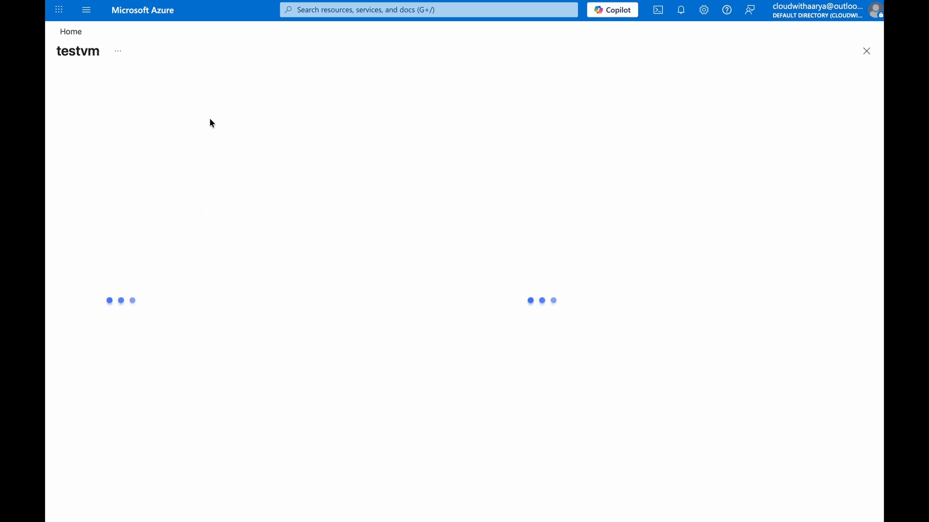
{"action": "left_click", "coordinate": [152, 12]}
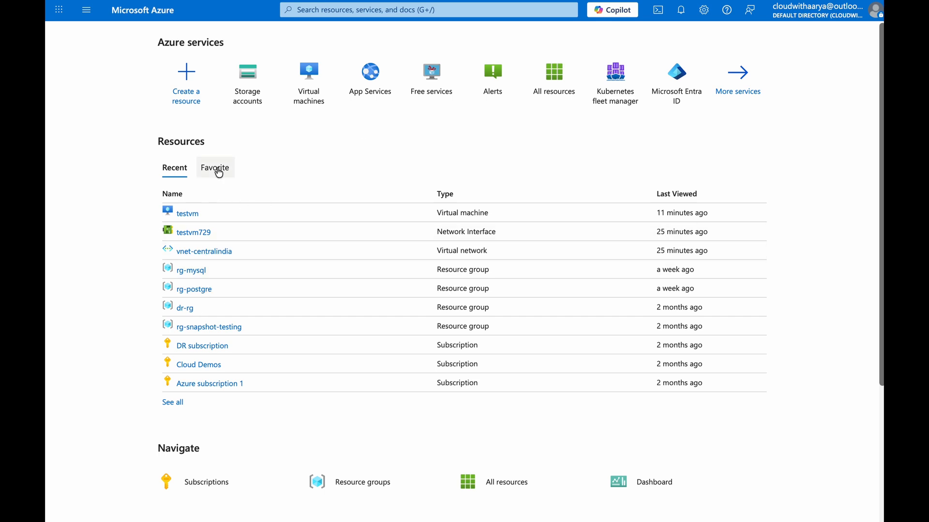
Step: Add the testvm virtual machine to the favorite resources on the home page
{"action": "left_click", "coordinate": [216, 168]}
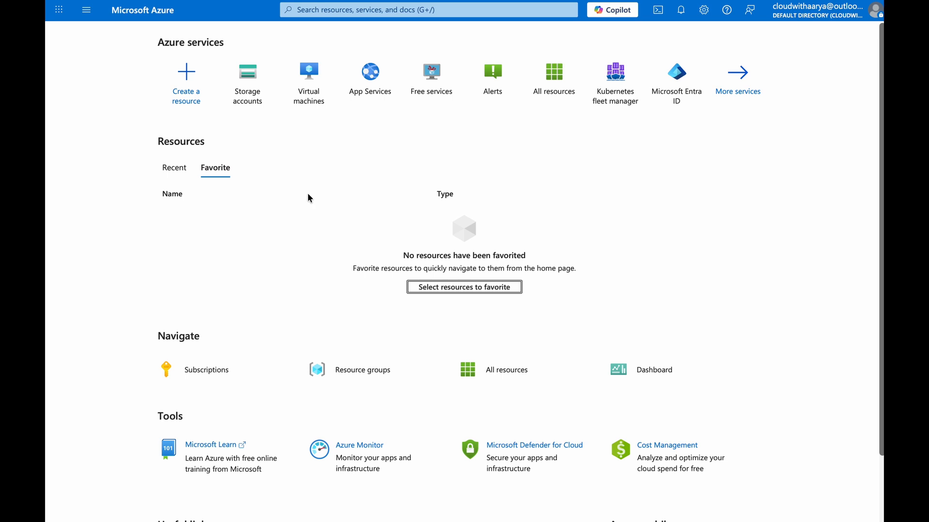
{"action": "left_click_drag", "start_coordinate": [307, 194], "coordinate": [245, 167]}
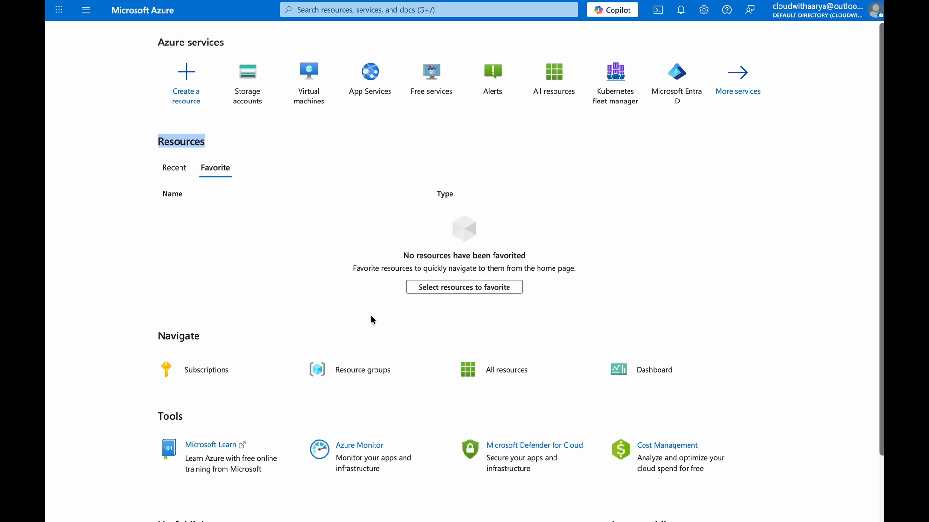
{"action": "left_click", "coordinate": [483, 288]}
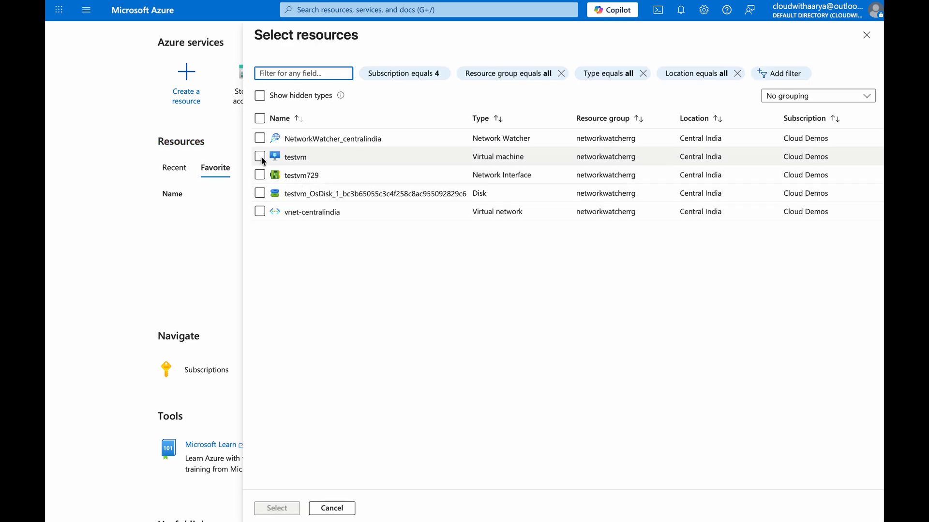
{"action": "left_click", "coordinate": [260, 156]}
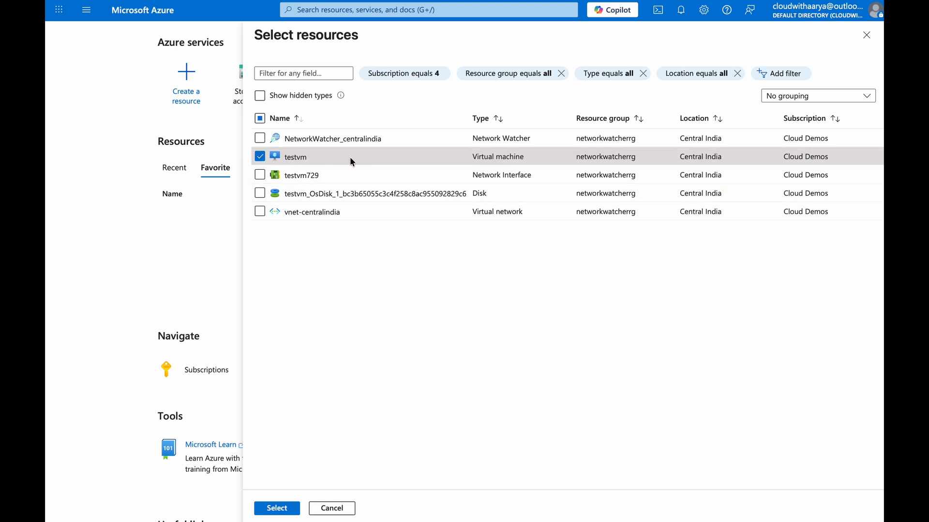
{"action": "left_click", "coordinate": [273, 508]}
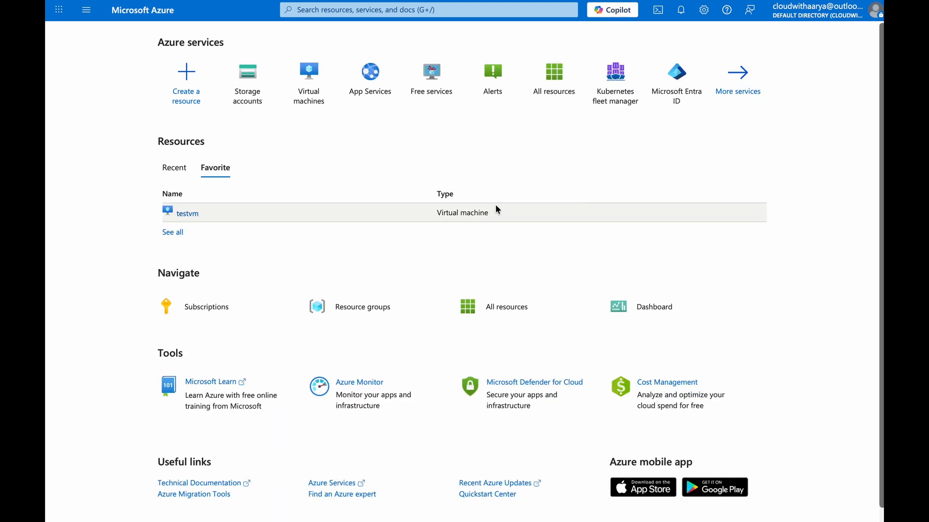
Step: Compare the recent and favorite resources, open testvm from the favorites, and return to the home page
{"action": "left_click", "coordinate": [174, 167]}
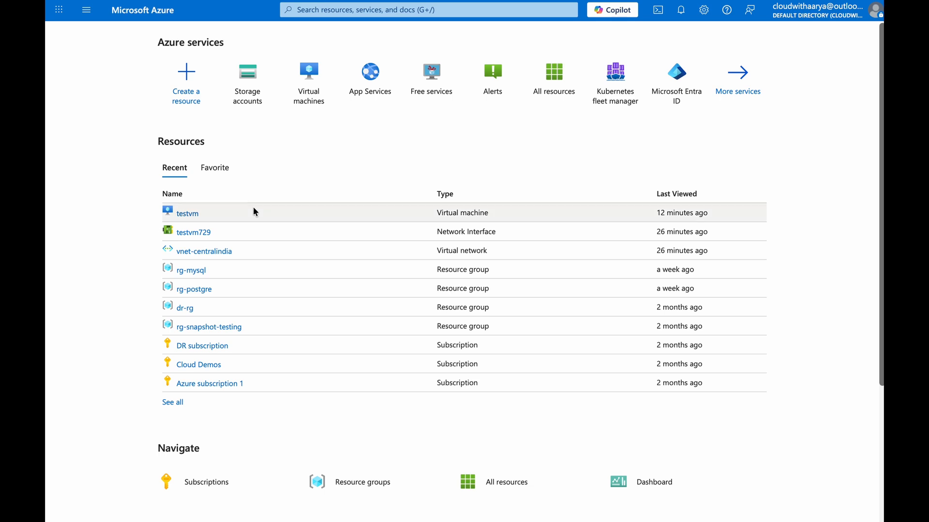
{"action": "left_click", "coordinate": [215, 167]}
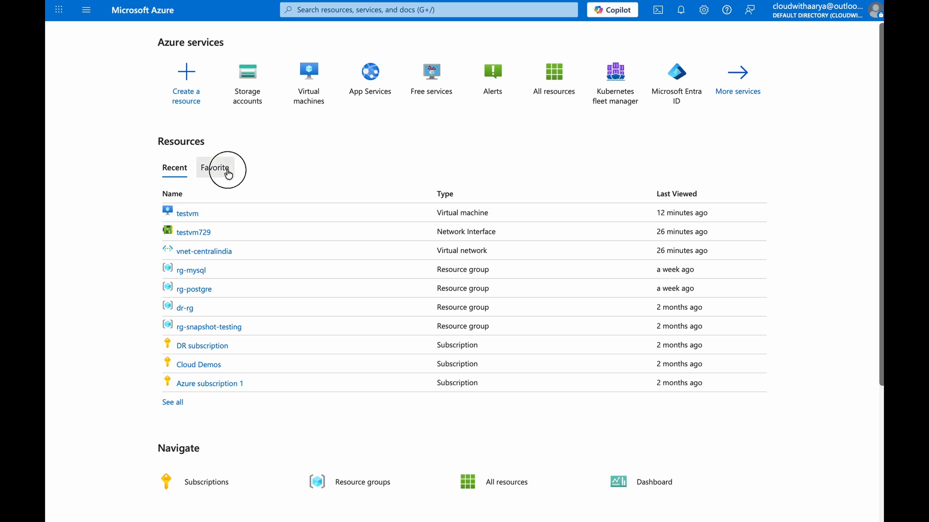
{"action": "left_click_drag", "start_coordinate": [207, 197], "coordinate": [183, 216]}
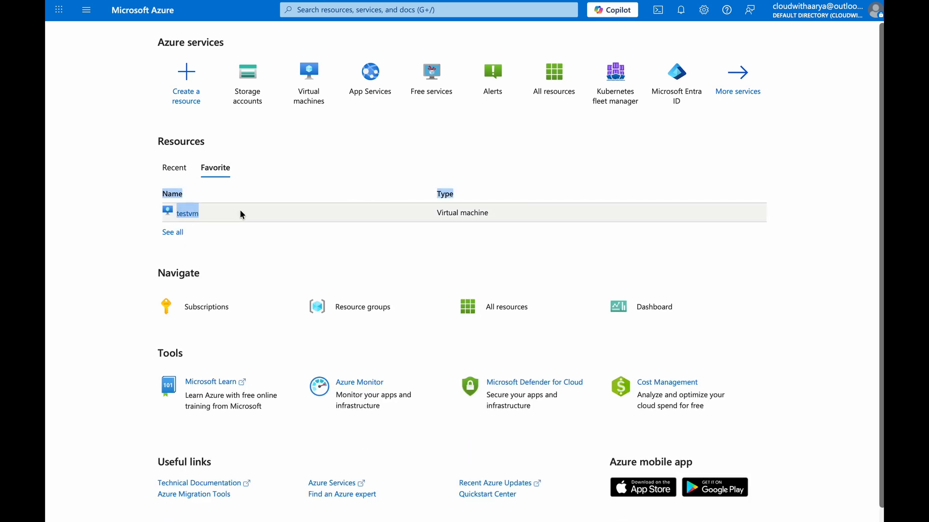
{"action": "left_click", "coordinate": [186, 215]}
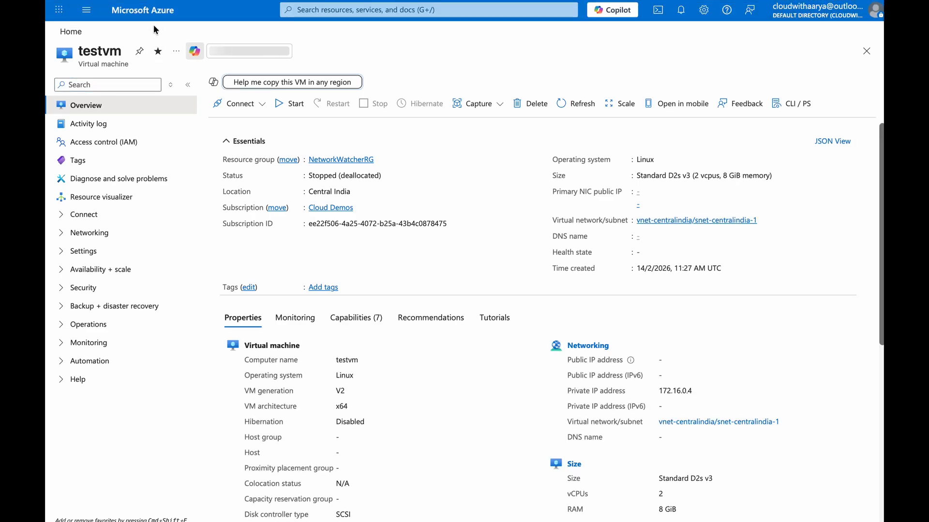
{"action": "left_click", "coordinate": [151, 10]}
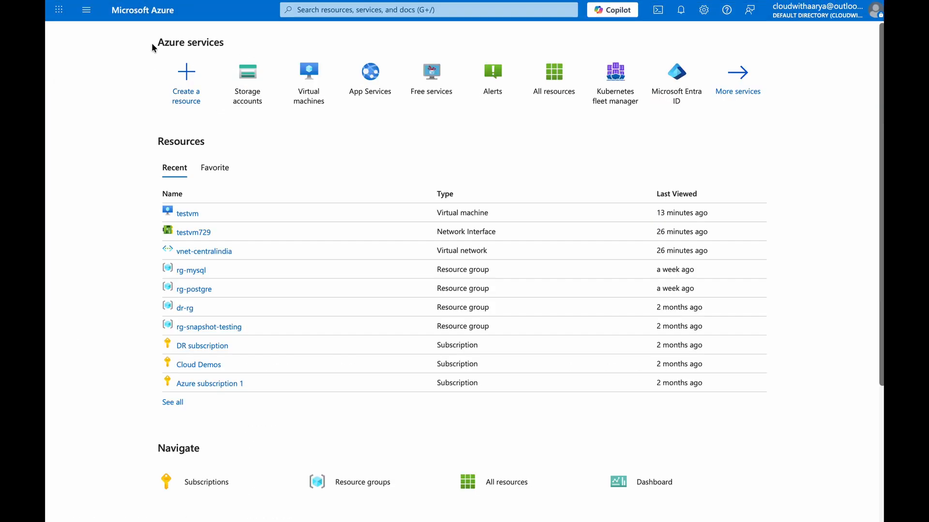
Step: Examine the Resources, Navigate, Tools and Azure mobile app sections of the home page
{"action": "left_click_drag", "start_coordinate": [157, 140], "coordinate": [216, 148]}
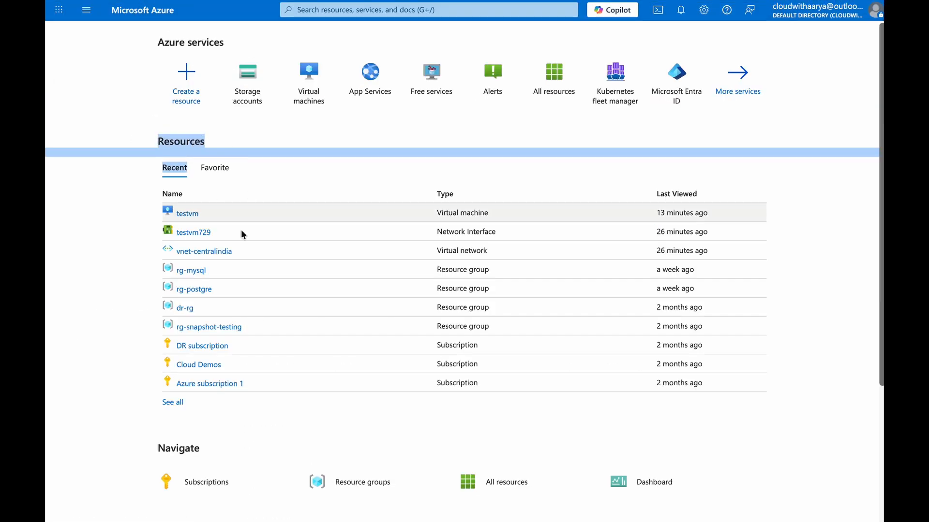
{"action": "left_click_drag", "start_coordinate": [159, 449], "coordinate": [218, 441]}
{"action": "scroll", "coordinate": [218, 442], "scroll_direction": "down", "scroll_amount": 2}
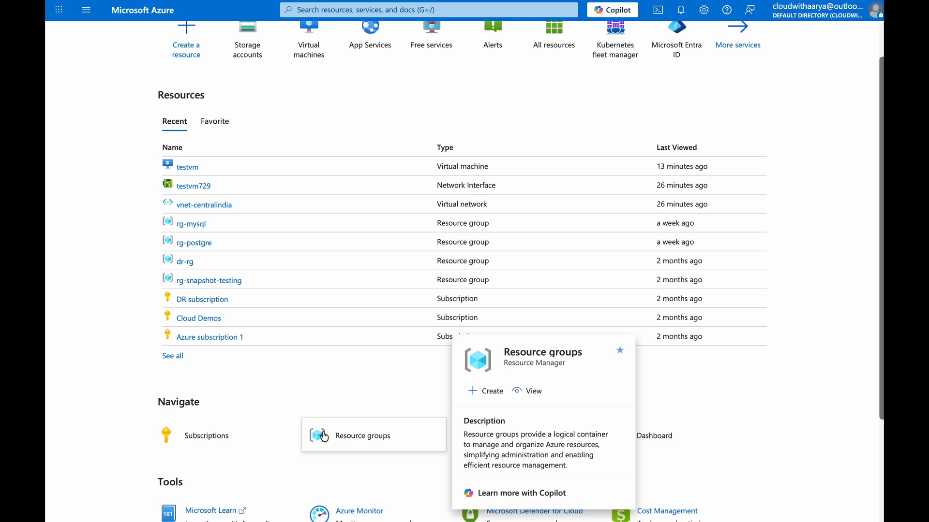
{"action": "scroll", "coordinate": [277, 398], "scroll_direction": "down", "scroll_amount": 1}
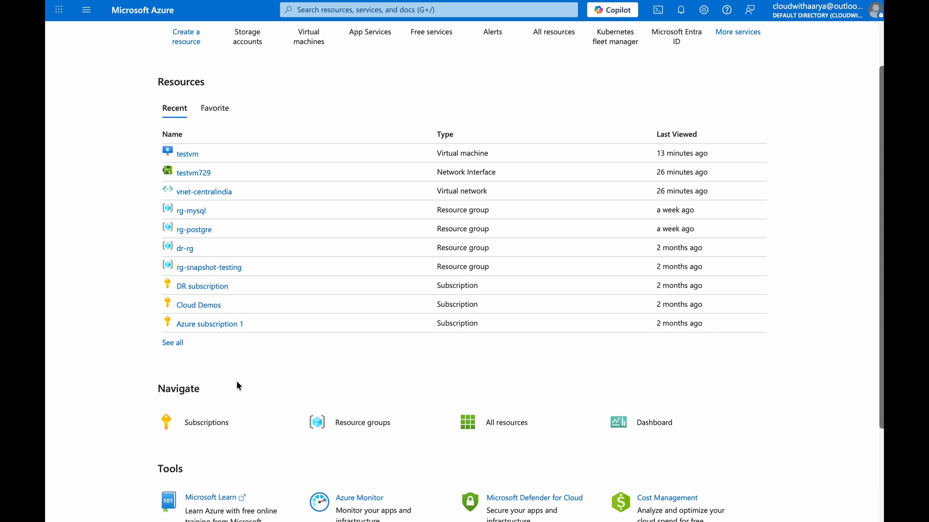
{"action": "scroll", "coordinate": [237, 383], "scroll_direction": "down", "scroll_amount": 3}
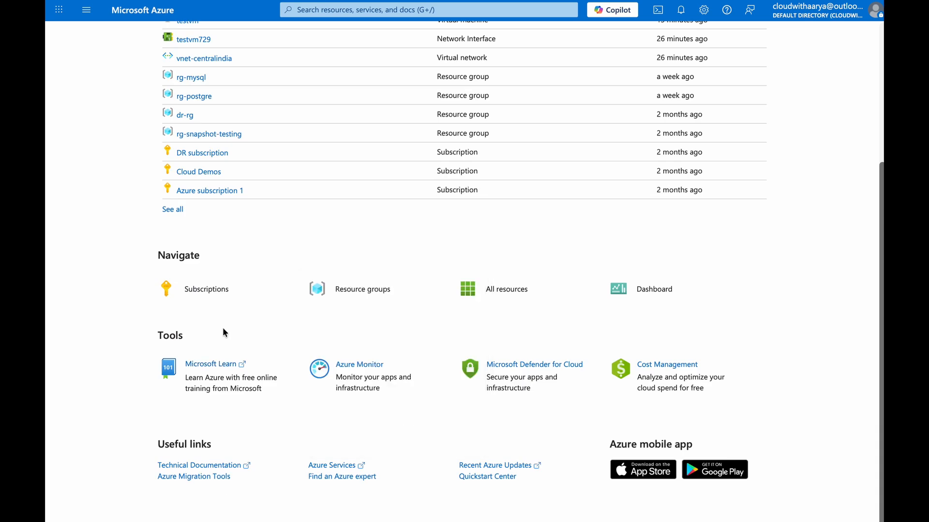
{"action": "left_click_drag", "start_coordinate": [149, 334], "coordinate": [201, 334]}
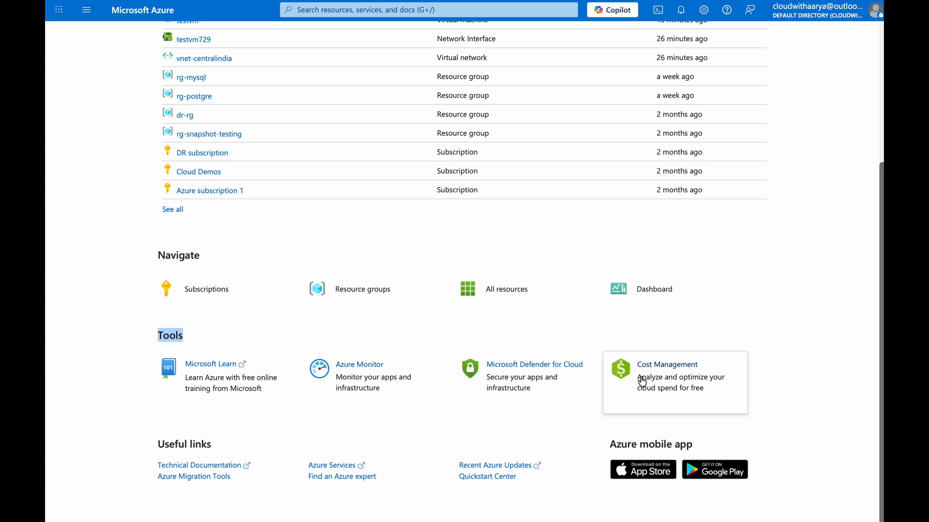
{"action": "left_click_drag", "start_coordinate": [611, 444], "coordinate": [701, 444]}
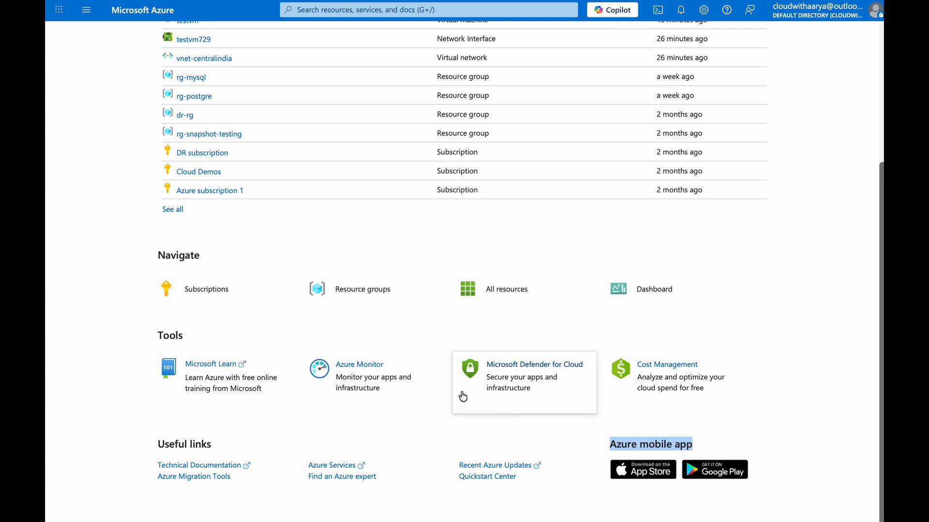
{"action": "scroll", "coordinate": [463, 396], "scroll_direction": "up", "scroll_amount": 4}
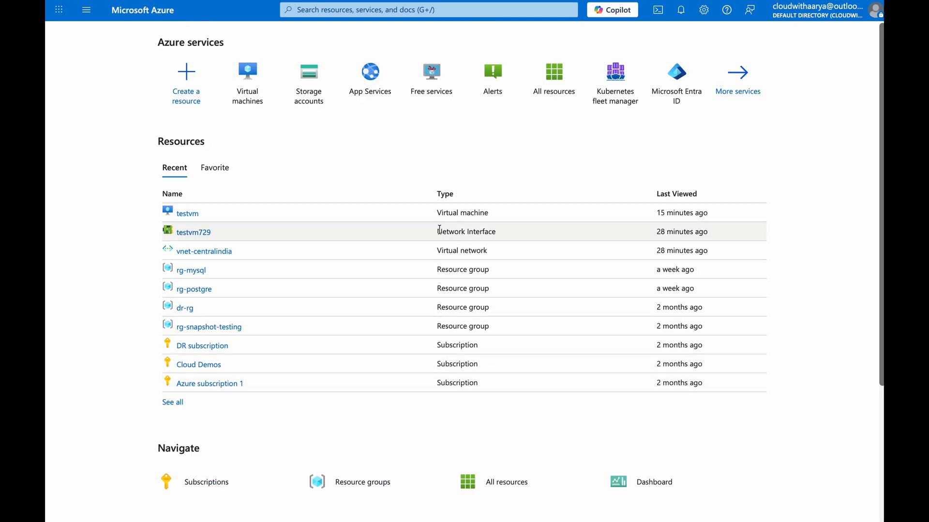
{"action": "mouse_move", "coordinate": [451, 16]}
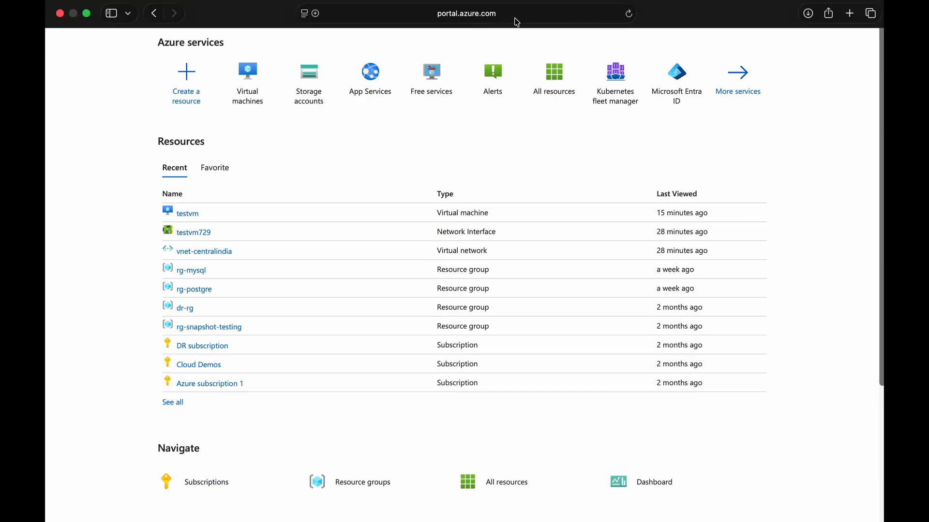
{"action": "left_click", "coordinate": [516, 19]}
{"action": "key", "text": "Escape"}
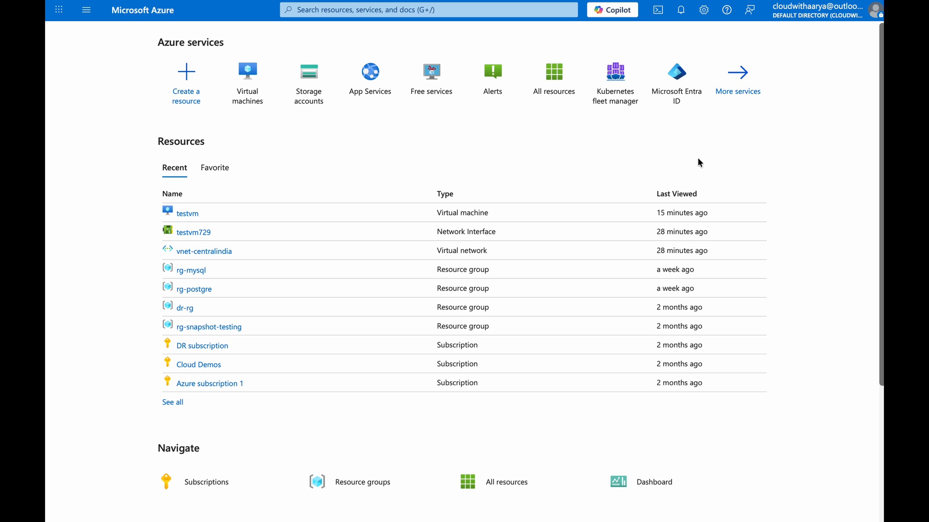
Step: Search the portal's resources, services and docs for "virtual machine"
{"action": "left_click", "coordinate": [544, 10]}
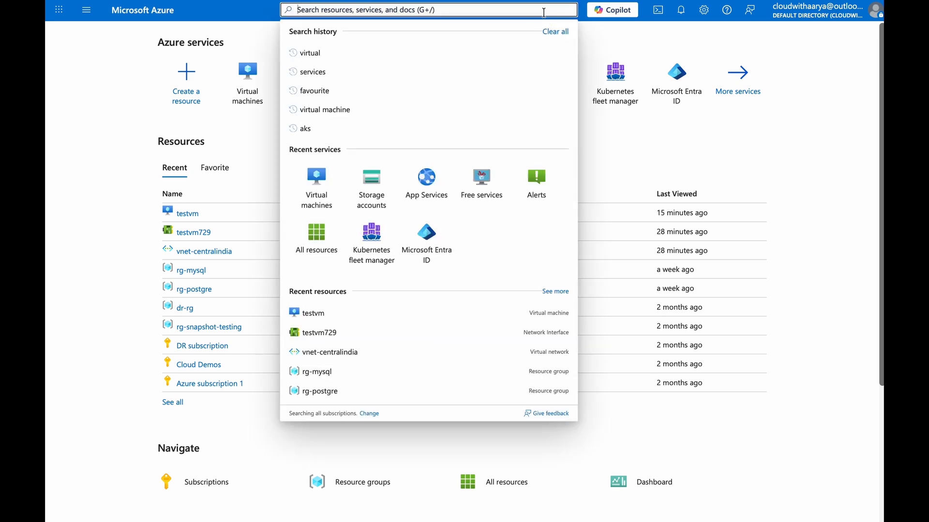
{"action": "type", "text": "virutal"}
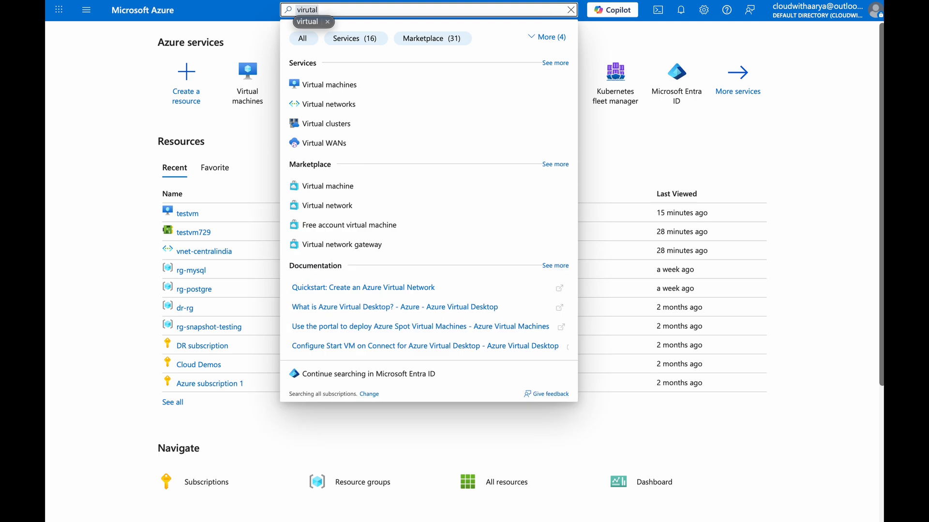
{"action": "key", "text": "ctrl+a"}
{"action": "key", "text": "BackSpace"}
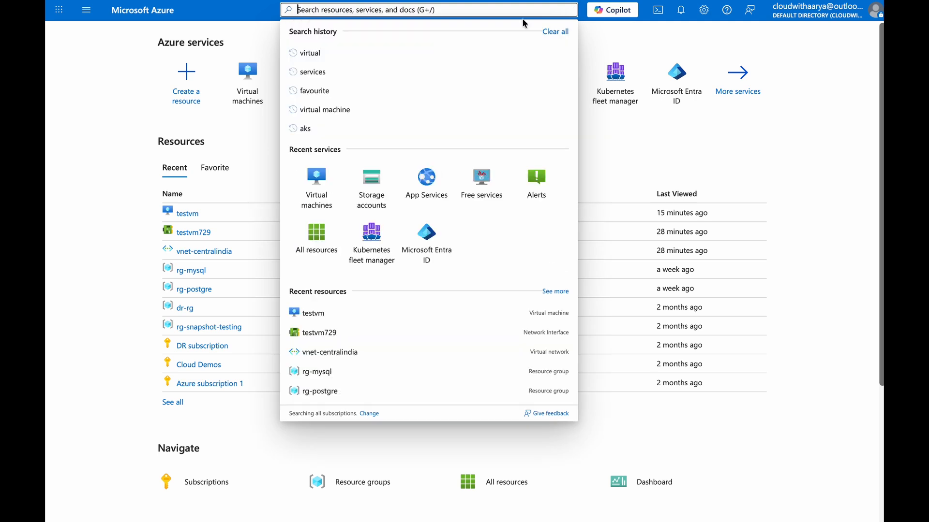
{"action": "type", "text": "virtual machine"}
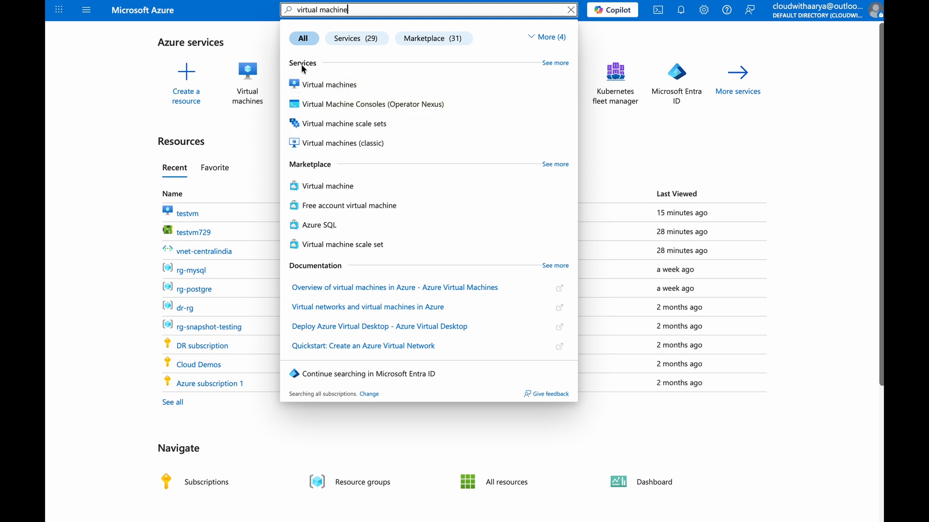
Step: Replace the portal search term with "testvm" and review the matching resources
{"action": "left_click_drag", "start_coordinate": [349, 10], "coordinate": [285, 11]}
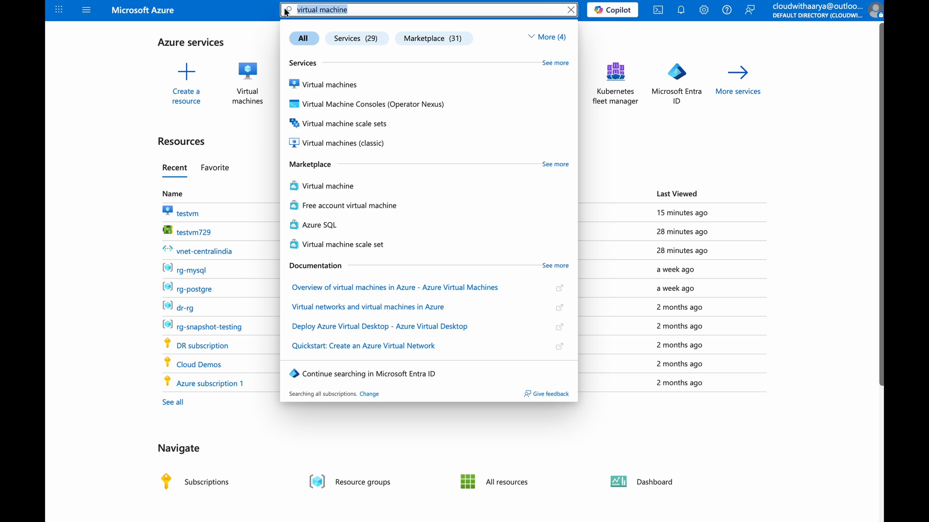
{"action": "key", "text": "BackSpace"}
{"action": "type", "text": "test"}
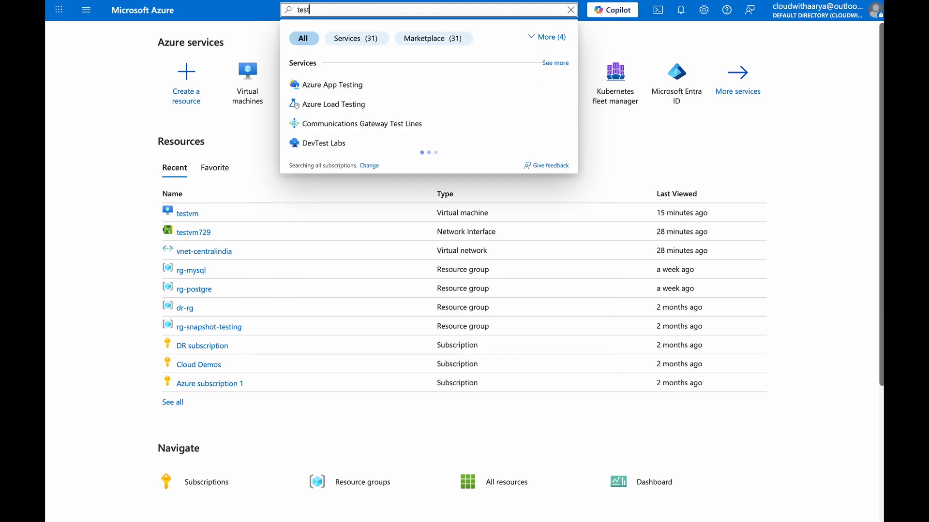
{"action": "type", "text": "vm"}
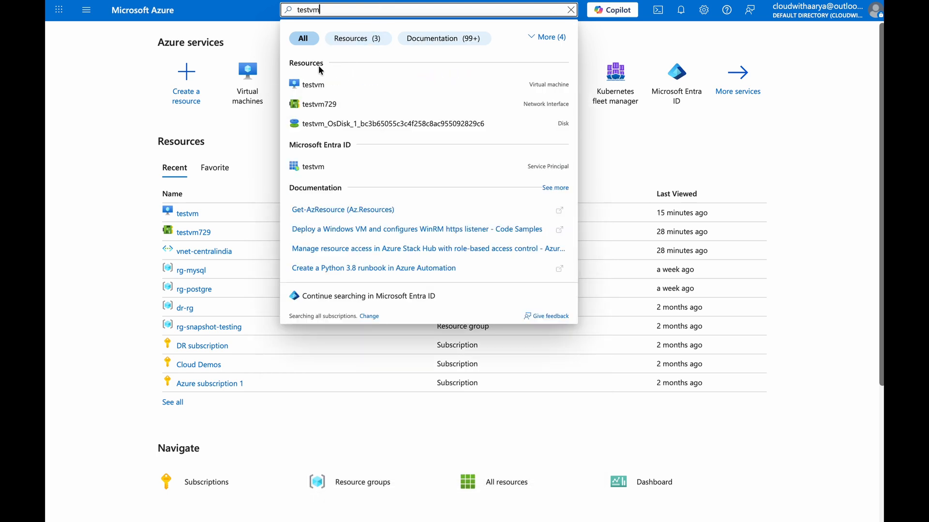
{"action": "left_click", "coordinate": [320, 63]}
{"action": "key", "text": "ctrl+a"}
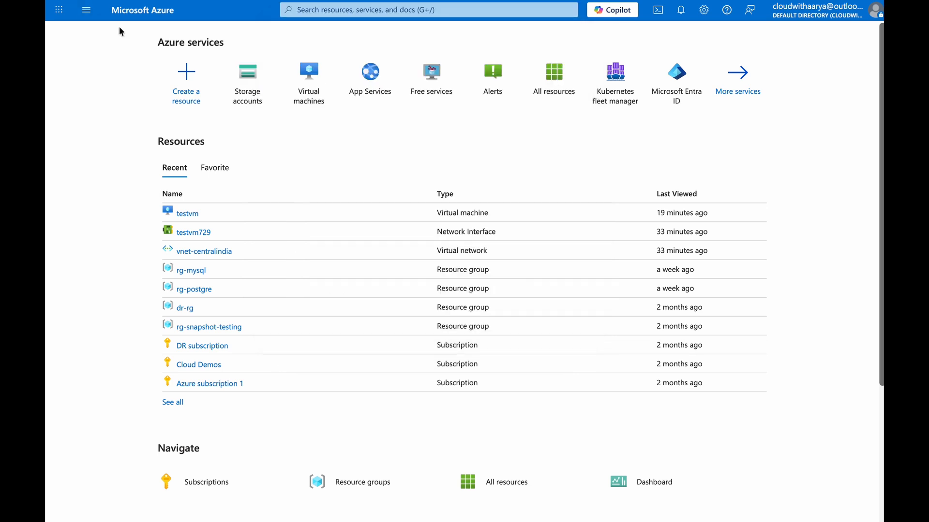
Step: Open the portal menu to review its main entries and favorite services, and close it again
{"action": "left_click", "coordinate": [87, 10]}
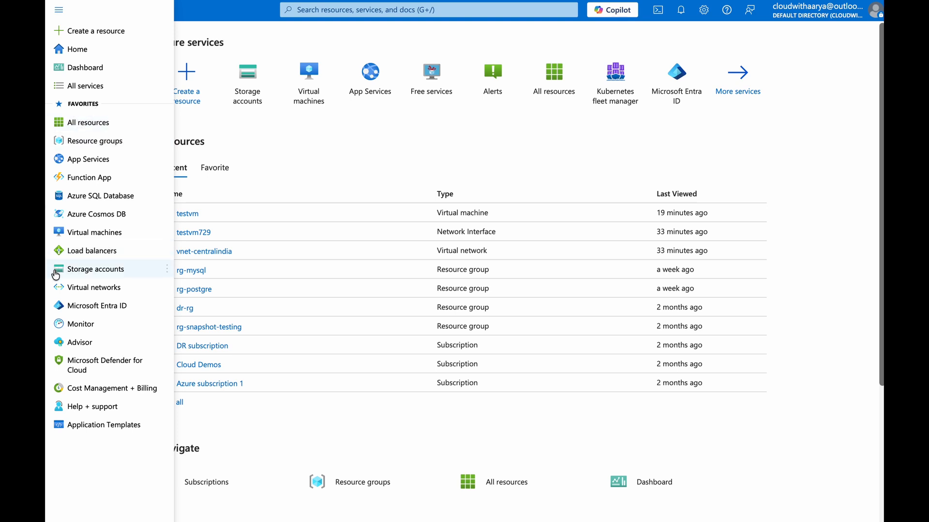
{"action": "mouse_move", "coordinate": [55, 271]}
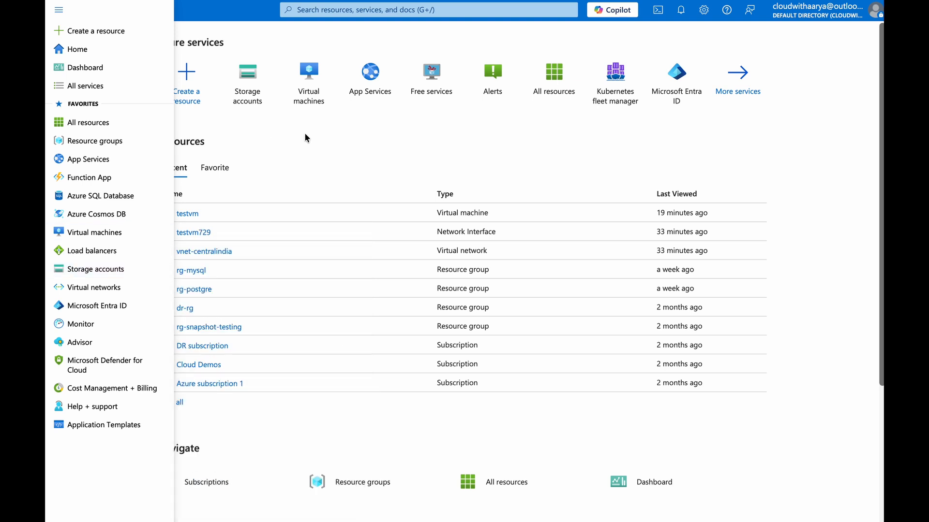
{"action": "left_click", "coordinate": [337, 137]}
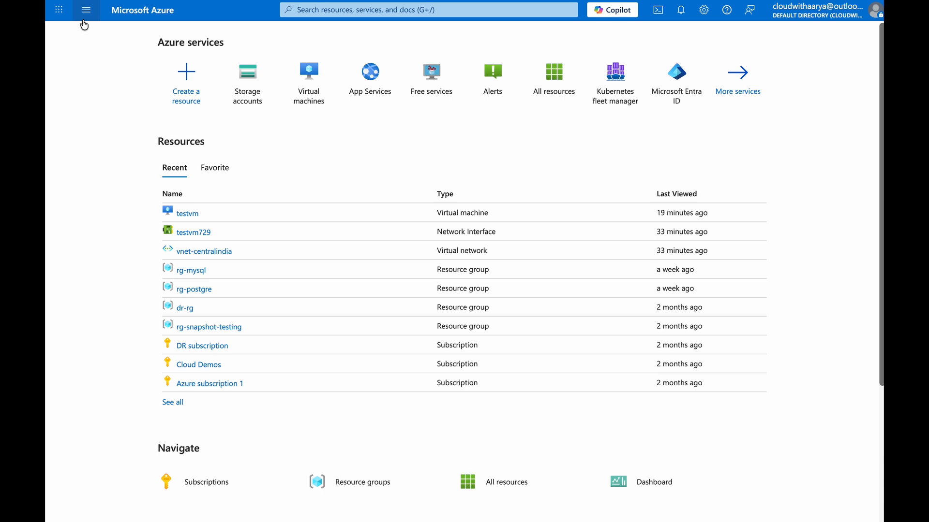
Step: Search the portal for "advisor", open Advisor from the portal menu's favorites instead, and return to the home page
{"action": "left_click", "coordinate": [309, 10]}
{"action": "type", "text": "adv"}
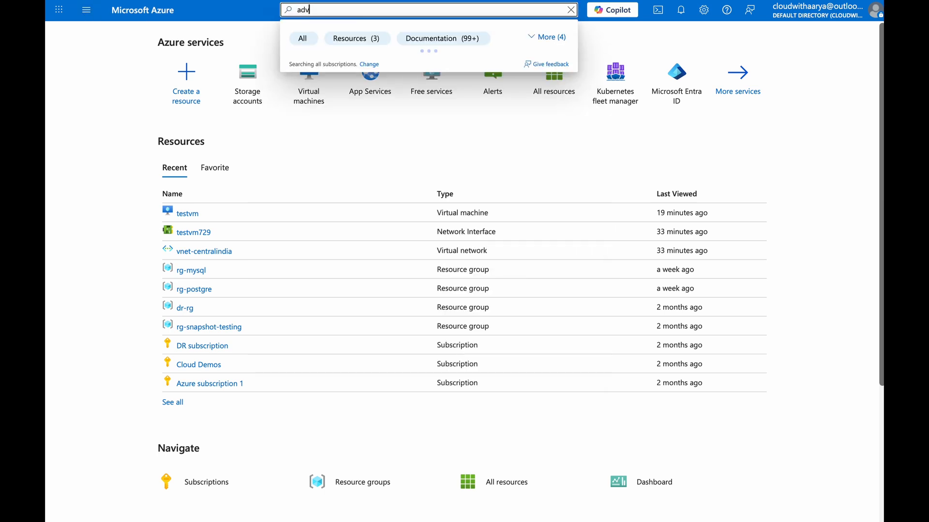
{"action": "type", "text": "isor"}
{"action": "left_click", "coordinate": [86, 9]}
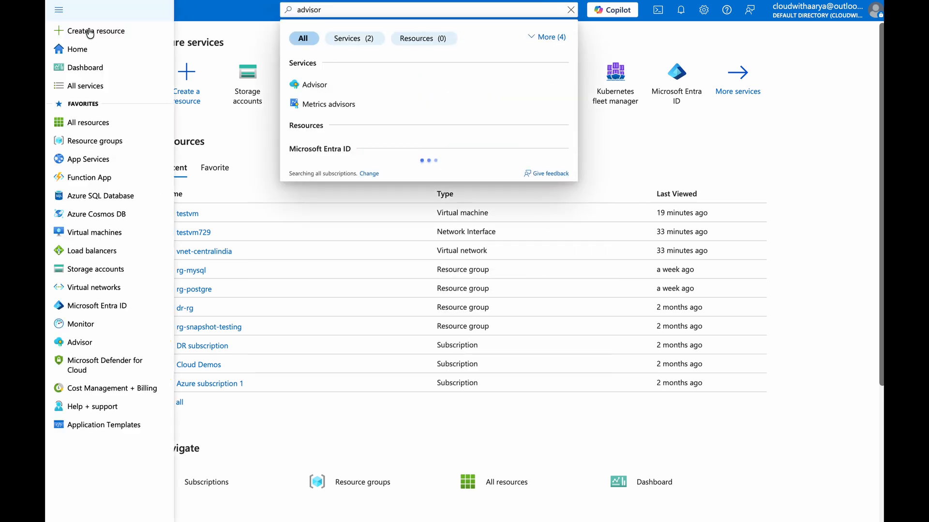
{"action": "left_click", "coordinate": [77, 343]}
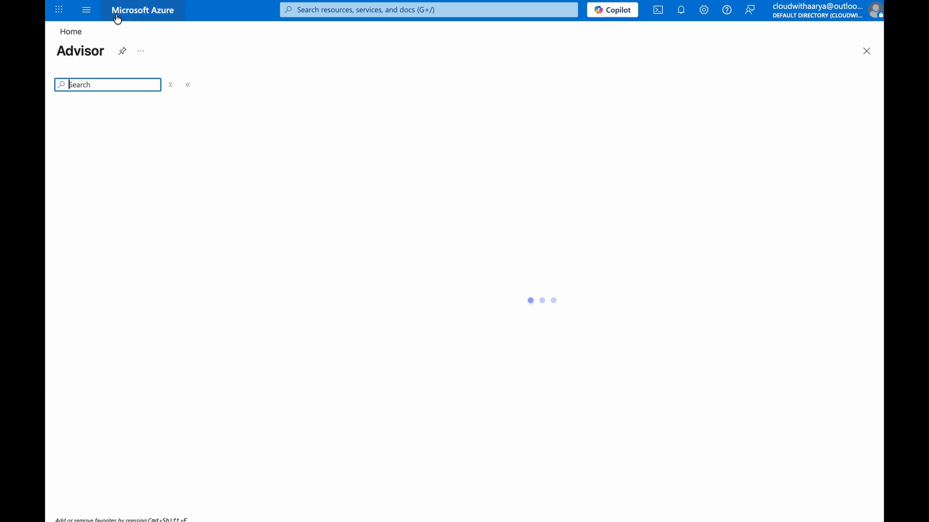
{"action": "left_click", "coordinate": [162, 21]}
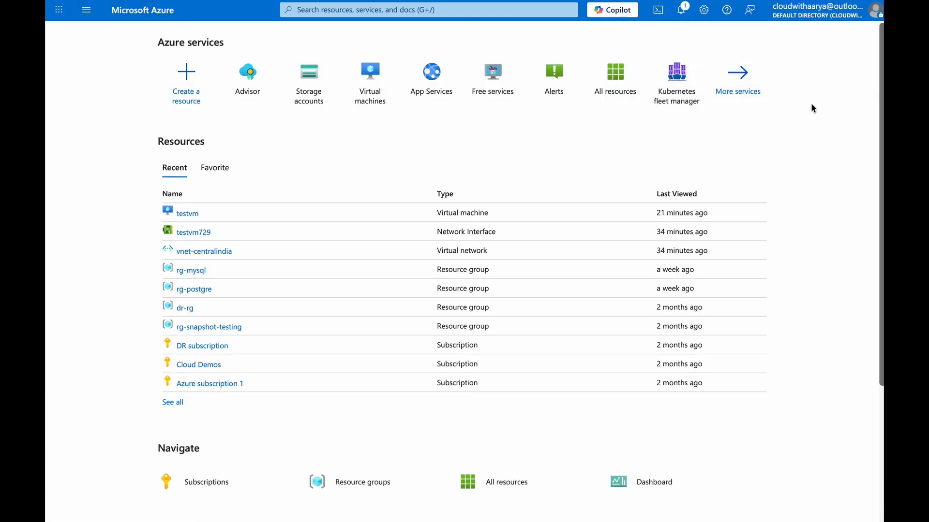
Step: Start creating a resource, search the Marketplace for "virtual network", and dismiss the Private Offers notice
{"action": "left_click", "coordinate": [86, 9]}
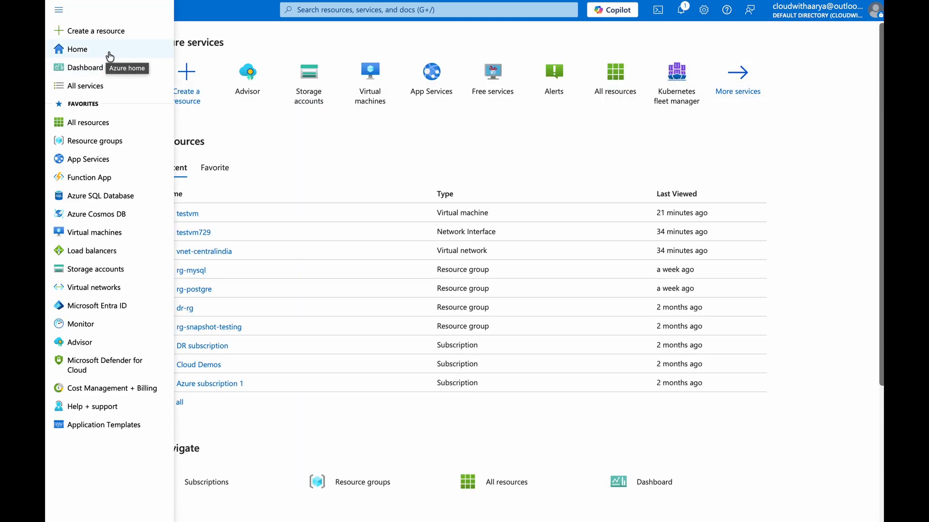
{"action": "left_click", "coordinate": [73, 30]}
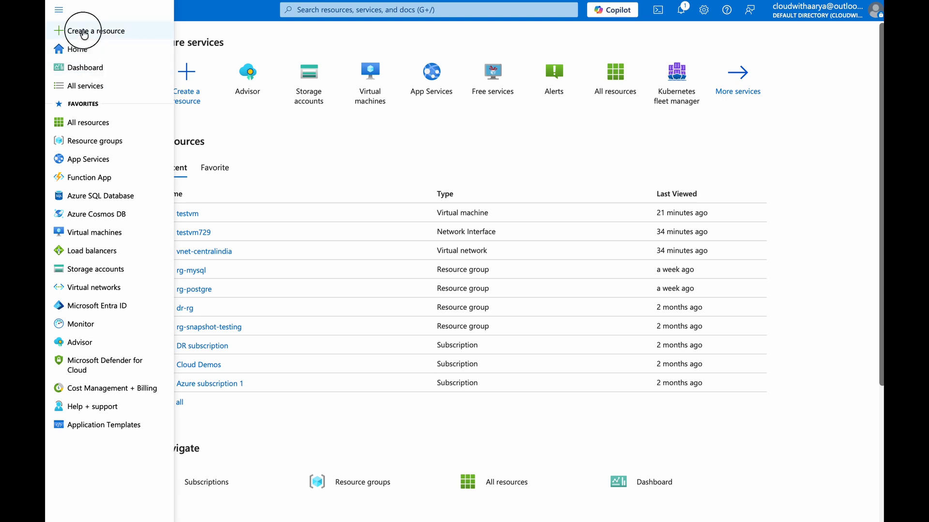
{"action": "left_click", "coordinate": [218, 92]}
{"action": "type", "text": "vi"}
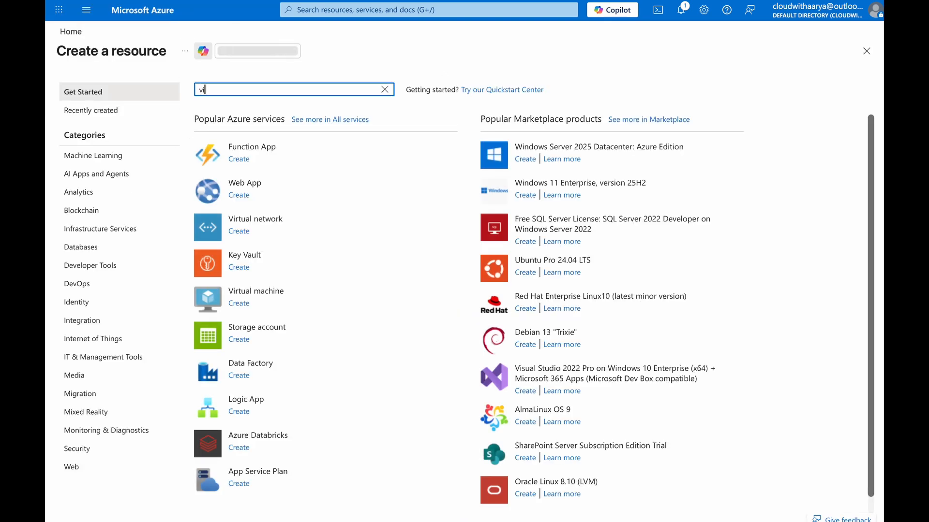
{"action": "type", "text": "rtual network"}
{"action": "key", "text": "Return"}
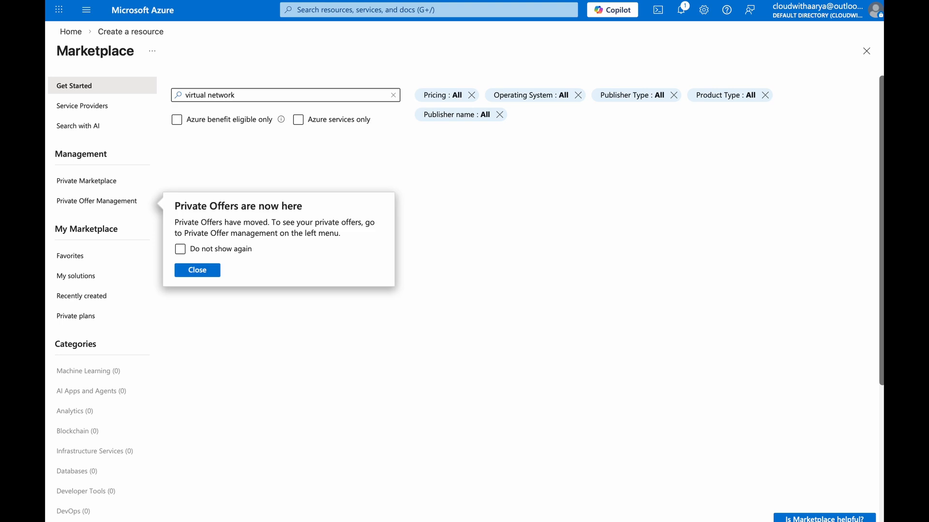
{"action": "left_click", "coordinate": [196, 272]}
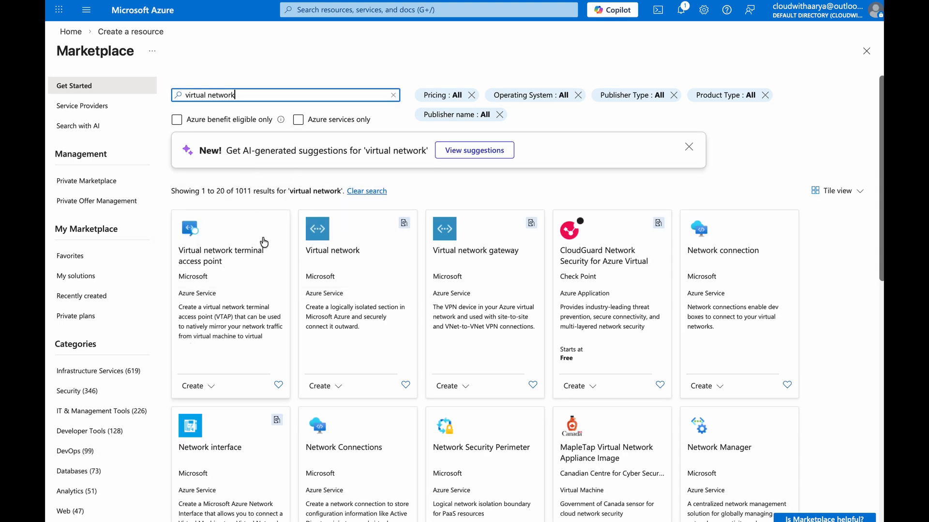
Step: Browse the virtual network offers and limit them to Azure services only
{"action": "scroll", "coordinate": [280, 300], "scroll_direction": "down", "scroll_amount": 3}
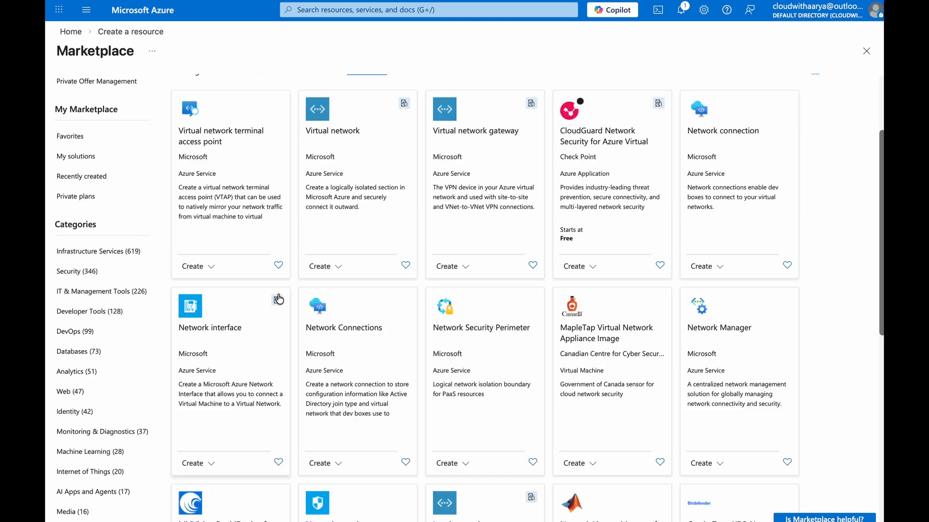
{"action": "scroll", "coordinate": [278, 300], "scroll_direction": "down", "scroll_amount": 2}
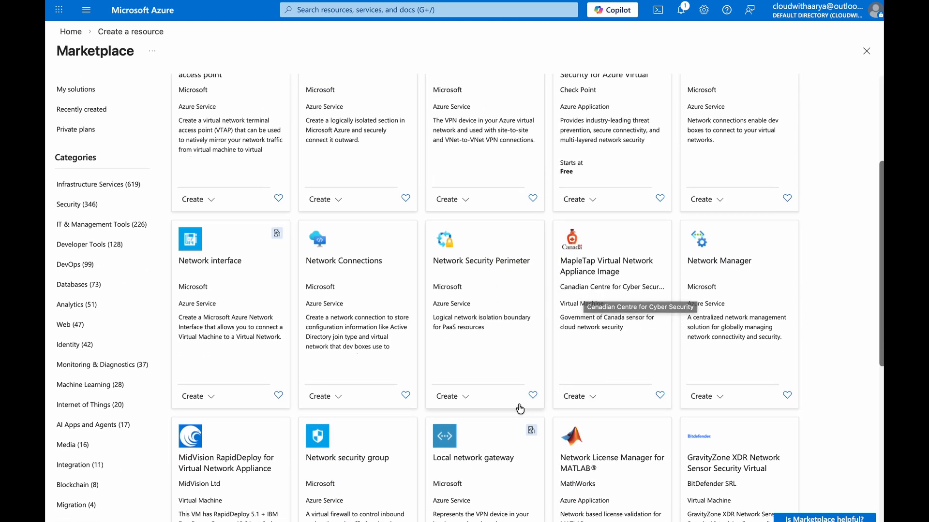
{"action": "scroll", "coordinate": [520, 409], "scroll_direction": "down", "scroll_amount": 3}
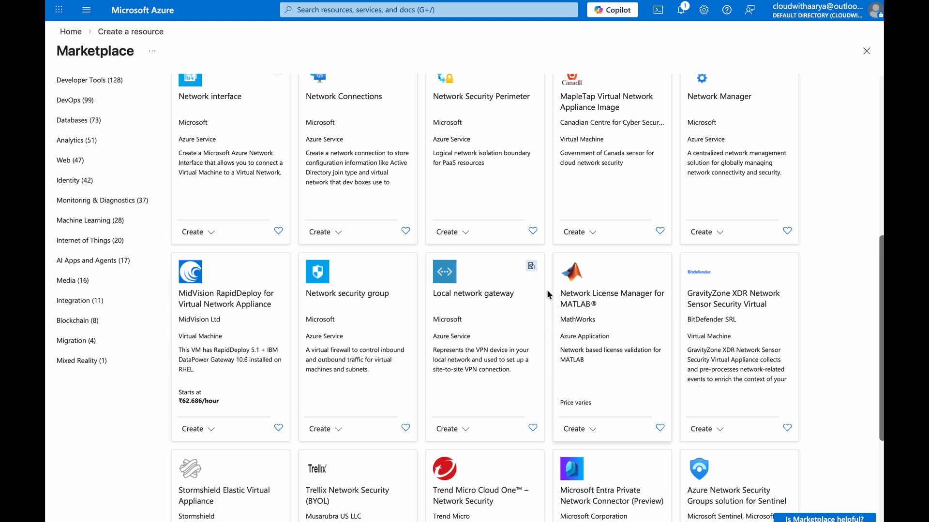
{"action": "scroll", "coordinate": [261, 264], "scroll_direction": "up", "scroll_amount": 6}
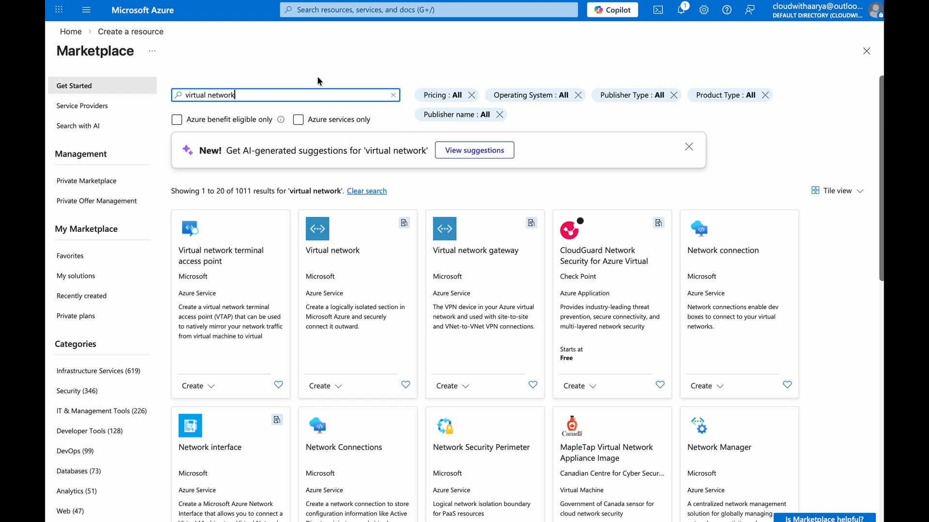
{"action": "left_click", "coordinate": [298, 121]}
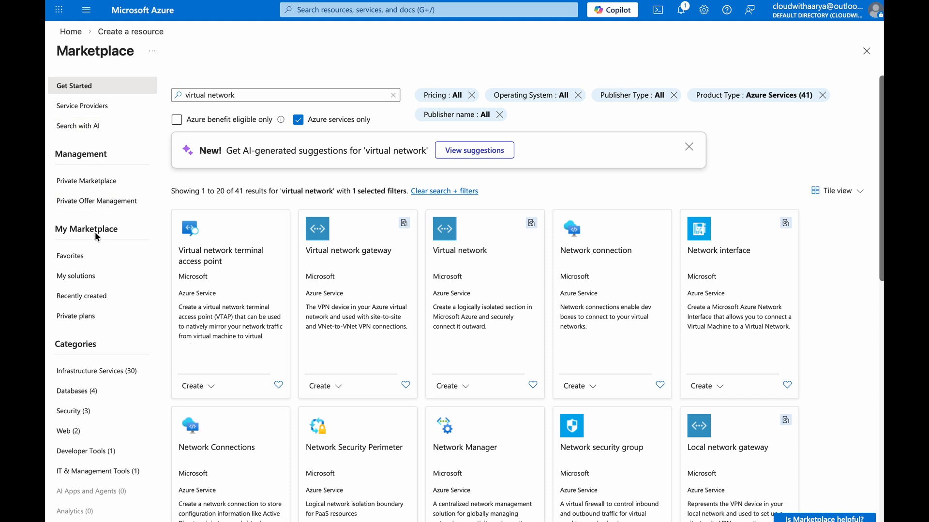
{"action": "scroll", "coordinate": [90, 368], "scroll_direction": "down", "scroll_amount": 2}
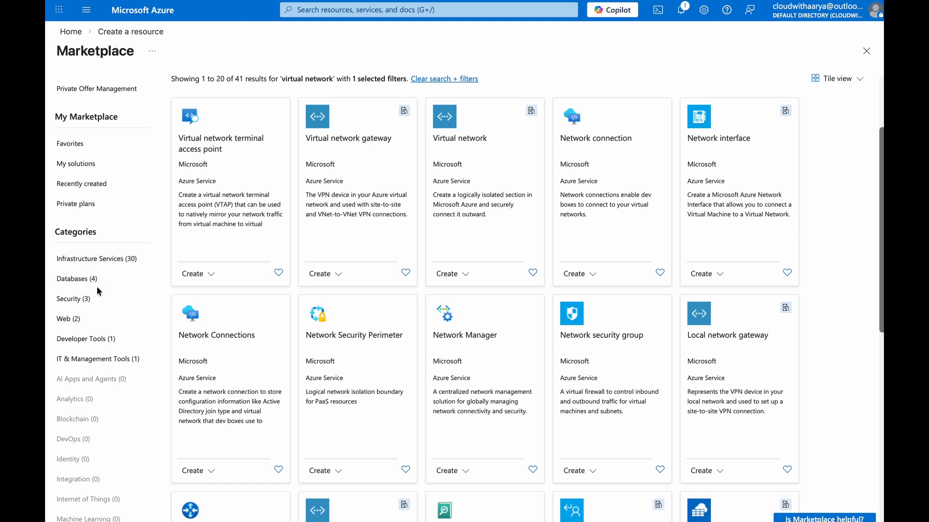
{"action": "scroll", "coordinate": [256, 242], "scroll_direction": "up", "scroll_amount": 2}
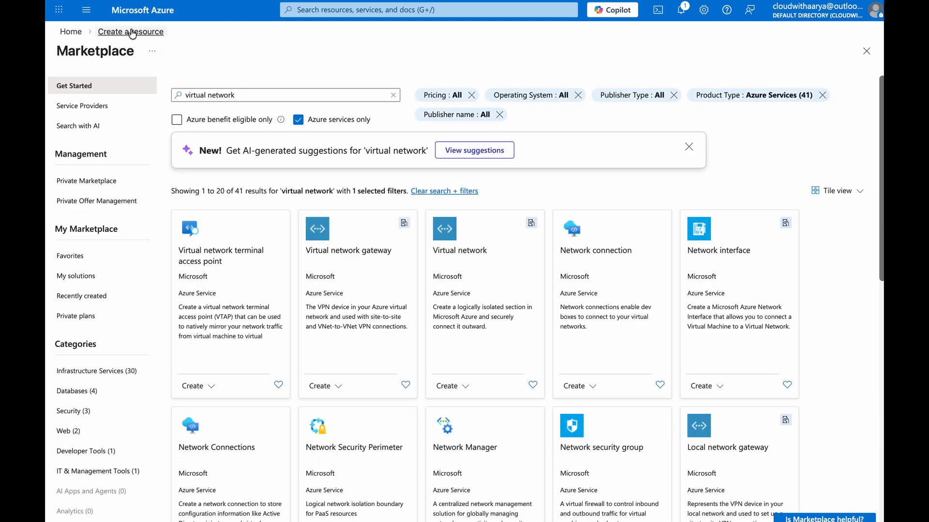
Step: Return to the home page, start creating a resource again, and search the Marketplace for "storage account"
{"action": "left_click", "coordinate": [106, 15]}
{"action": "left_click", "coordinate": [87, 14]}
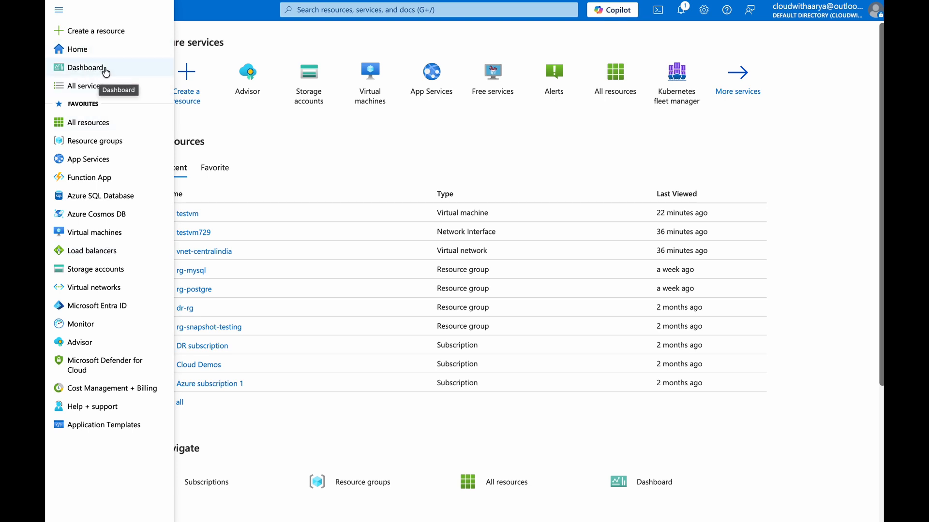
{"action": "left_click", "coordinate": [116, 34]}
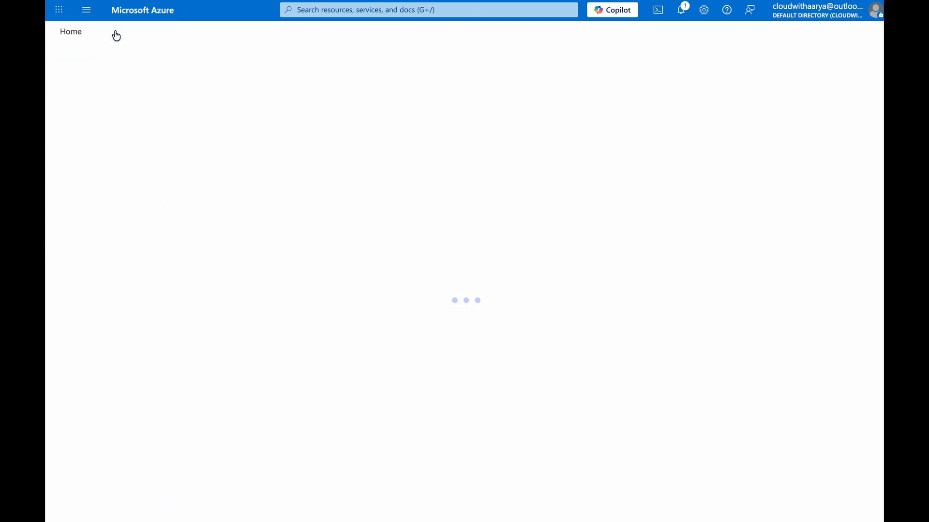
{"action": "left_click", "coordinate": [282, 91]}
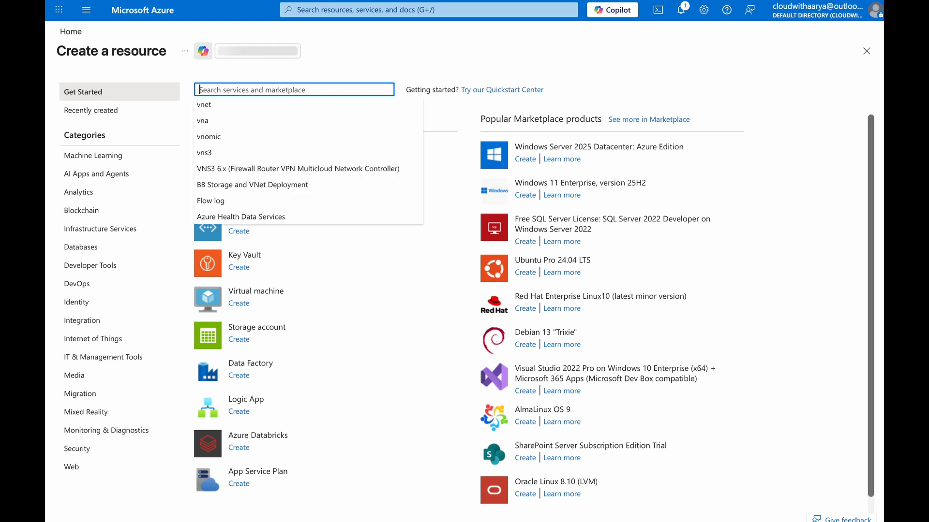
{"action": "type", "text": "storage"}
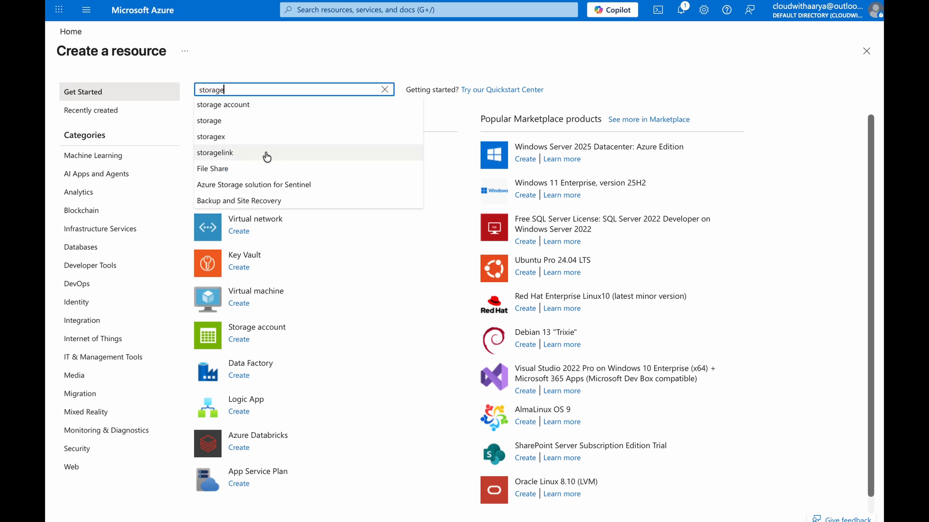
{"action": "left_click", "coordinate": [265, 156]}
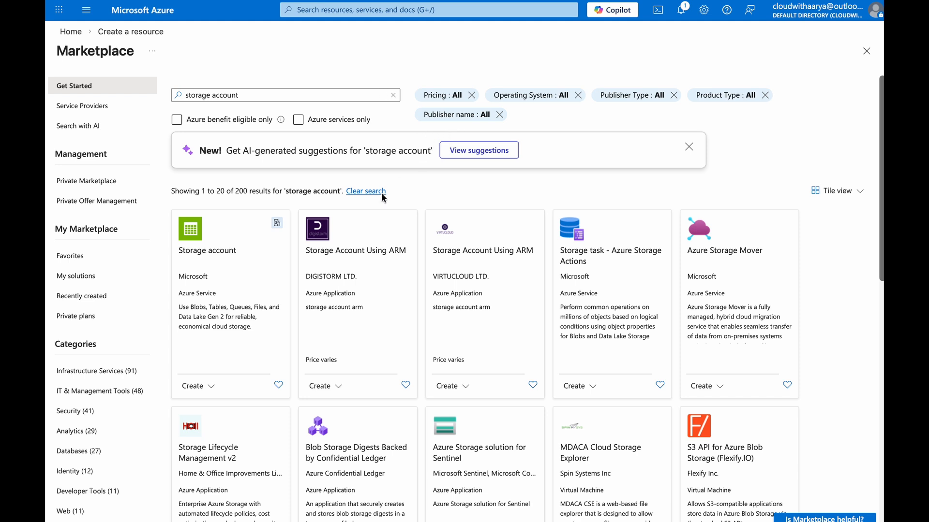
Step: Dismiss the AI suggestions banner and start creating a Storage account from Microsoft's Storage account offer
{"action": "left_click", "coordinate": [690, 146]}
{"action": "left_click", "coordinate": [209, 338]}
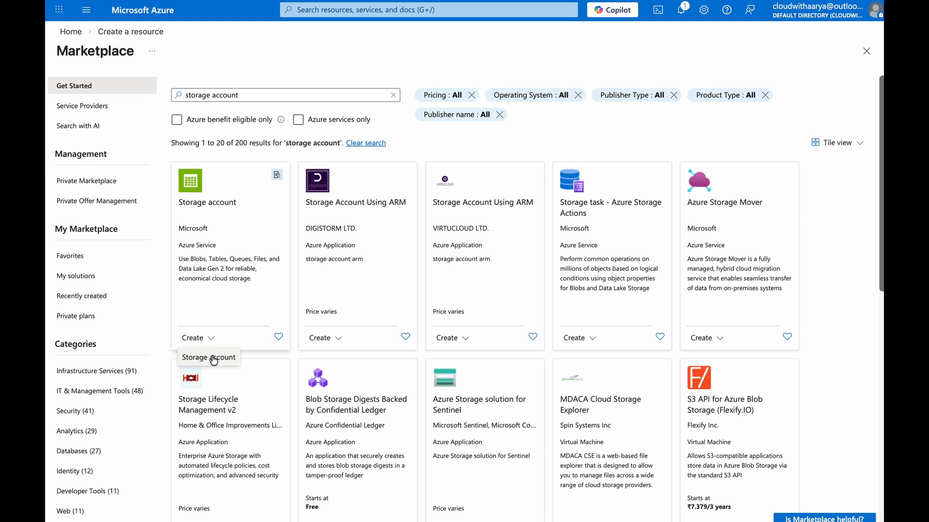
{"action": "left_click", "coordinate": [214, 361]}
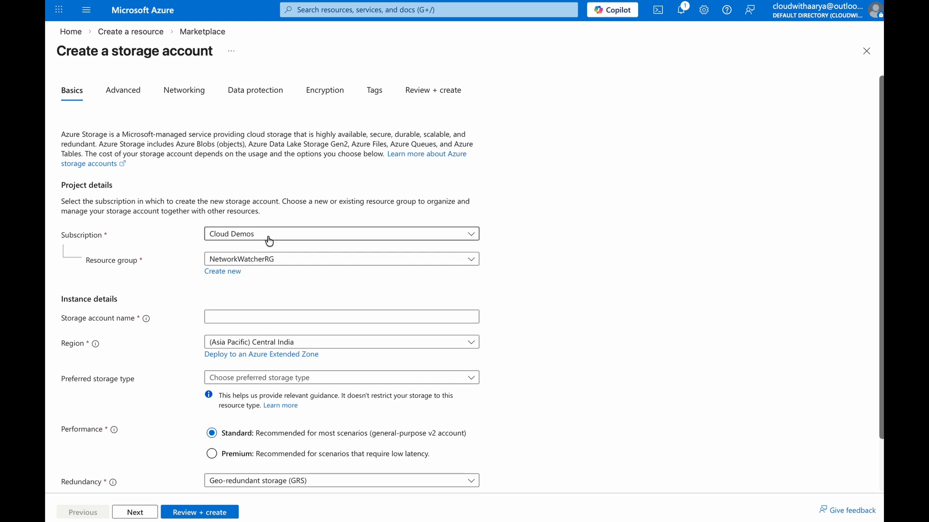
Step: Choose the Cloud Demos subscription and the NetworkWatcherRG resource group for the new storage account
{"action": "left_click", "coordinate": [249, 235]}
{"action": "left_click", "coordinate": [232, 336]}
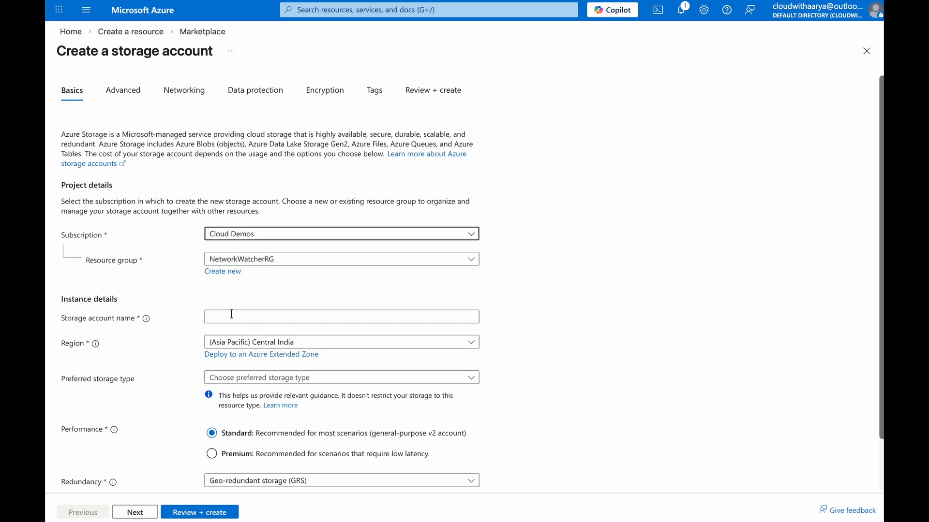
{"action": "left_click", "coordinate": [251, 261]}
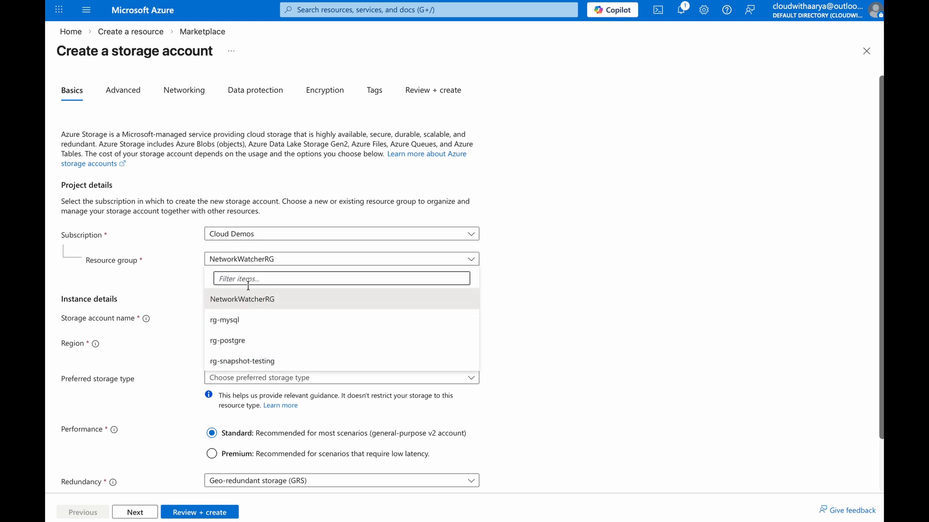
{"action": "left_click", "coordinate": [260, 300]}
Step: Enter a storage account name that matches the signed-in account's user name in the instance details
{"action": "left_click", "coordinate": [246, 323]}
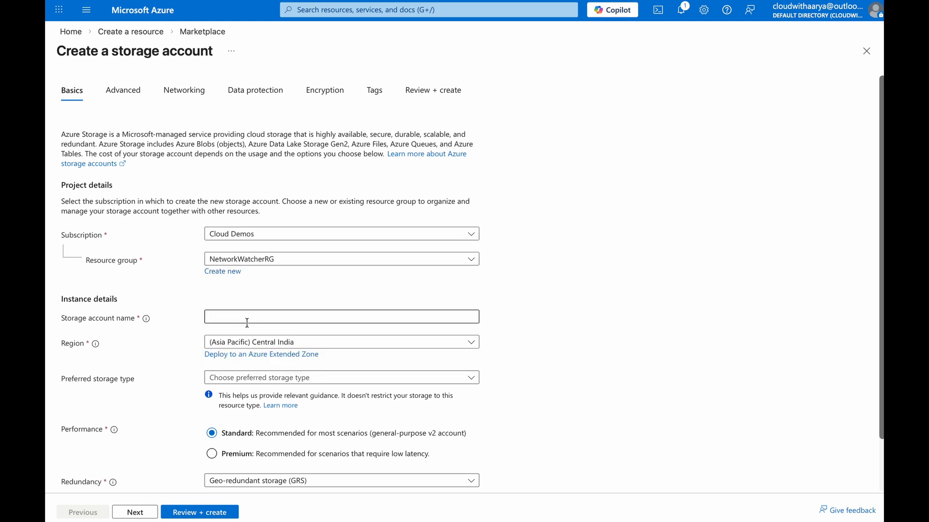
{"action": "type", "text": "cloudwithaar"}
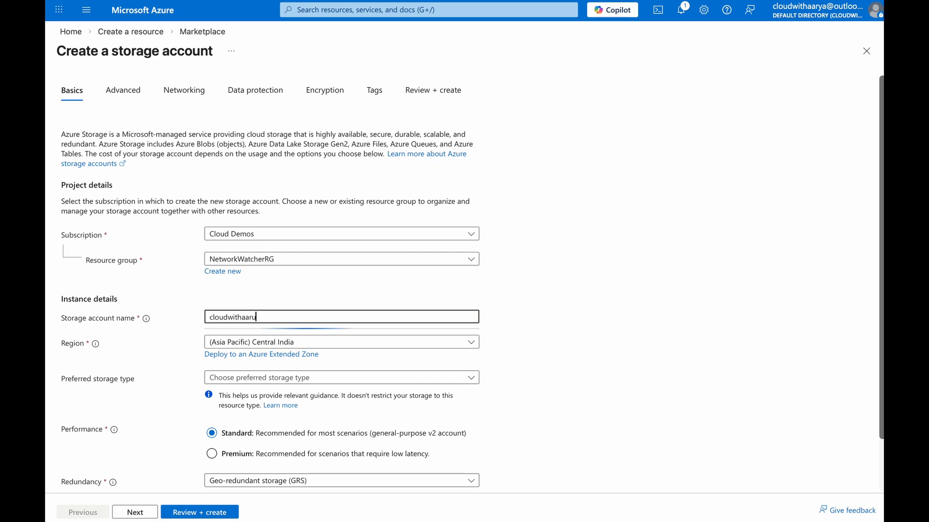
{"action": "type", "text": "ya"}
{"action": "left_click", "coordinate": [299, 317]}
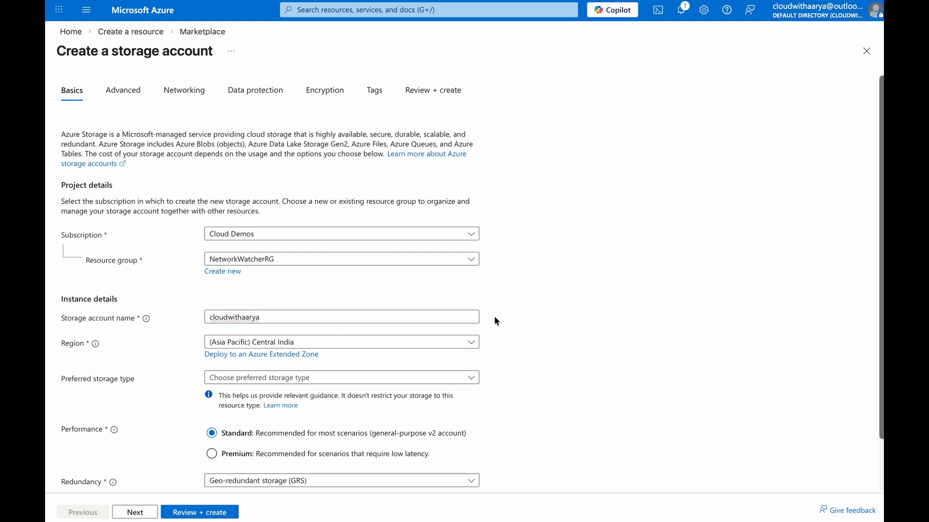
Step: Set the storage account's region to (Asia Pacific) South India and its redundancy to Locally-redundant storage (LRS)
{"action": "scroll", "coordinate": [140, 323], "scroll_direction": "down", "scroll_amount": 1}
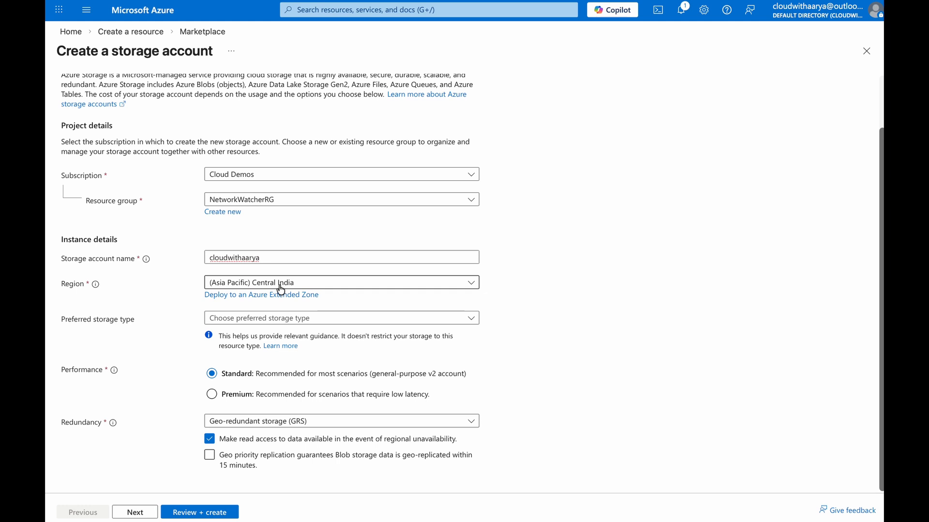
{"action": "left_click", "coordinate": [296, 286]}
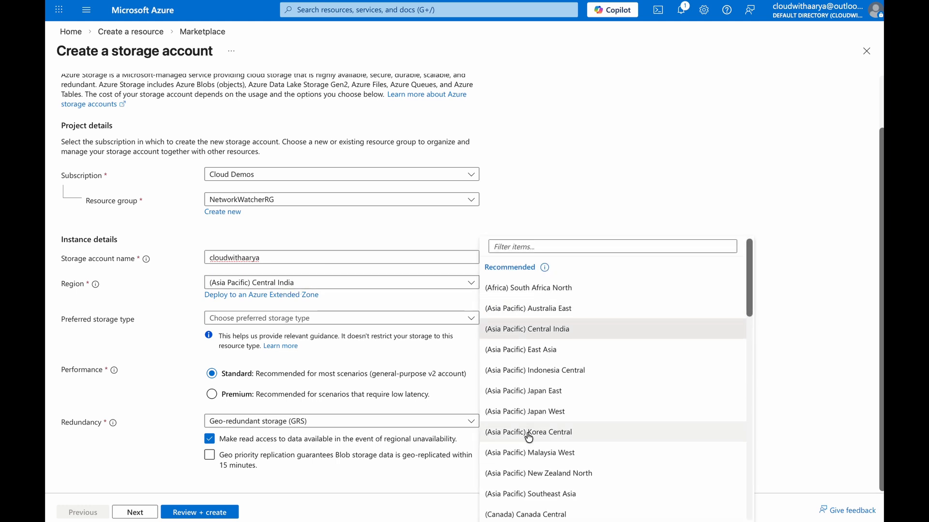
{"action": "scroll", "coordinate": [508, 433], "scroll_direction": "down", "scroll_amount": 10}
{"action": "scroll", "coordinate": [537, 477], "scroll_direction": "up", "scroll_amount": 5}
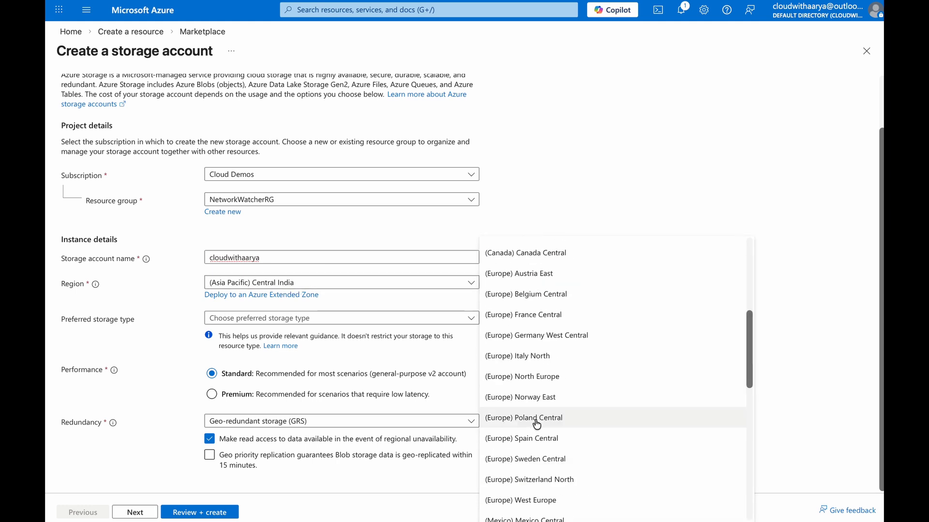
{"action": "scroll", "coordinate": [543, 415], "scroll_direction": "up", "scroll_amount": 5}
{"action": "left_click", "coordinate": [534, 376]}
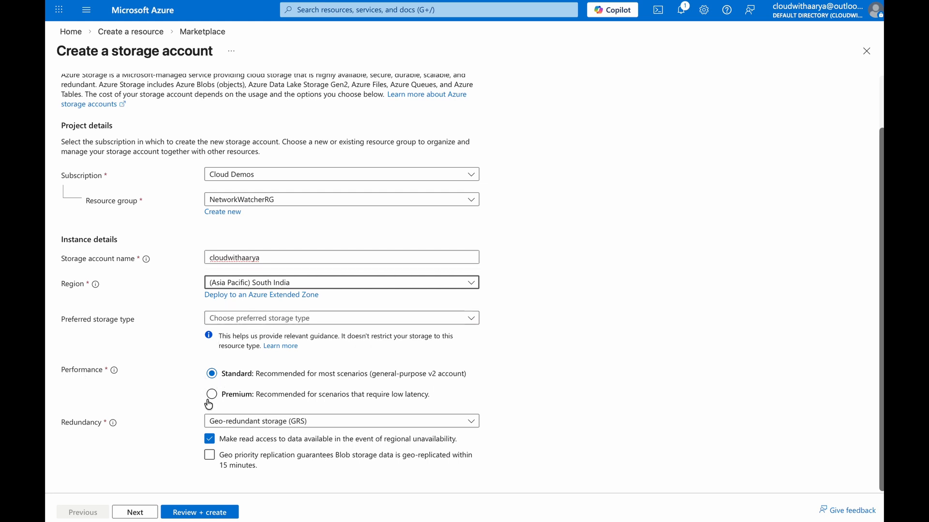
{"action": "left_click", "coordinate": [209, 421]}
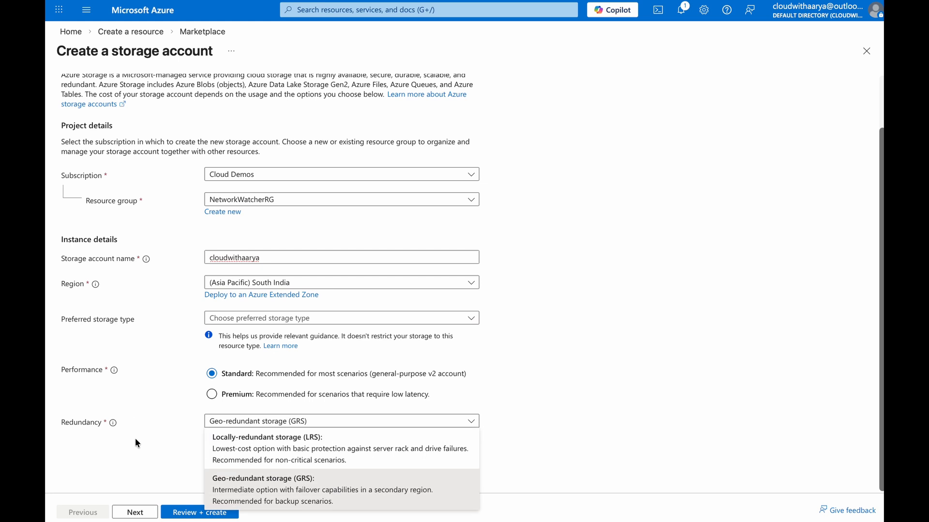
{"action": "left_click", "coordinate": [251, 440]}
Step: Go through the remaining configuration pages with their default settings, review the configuration and create the storage account
{"action": "left_click", "coordinate": [135, 512]}
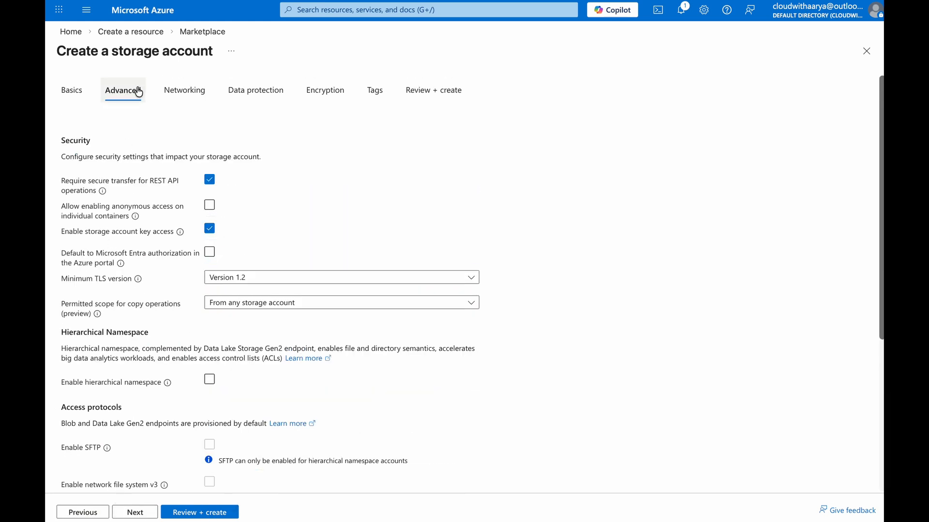
{"action": "left_click", "coordinate": [135, 513]}
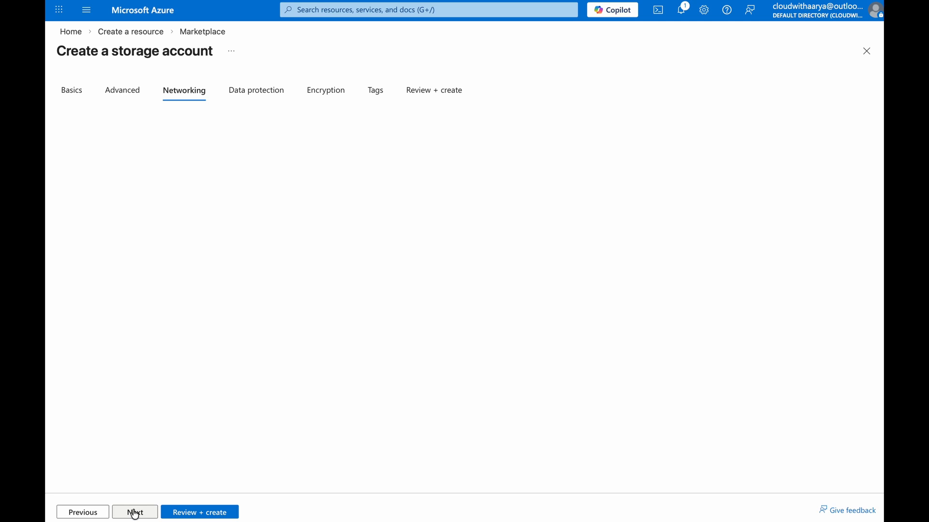
{"action": "left_click", "coordinate": [136, 512]}
{"action": "left_click", "coordinate": [136, 513]}
{"action": "left_click", "coordinate": [136, 513]}
{"action": "left_click", "coordinate": [200, 513]}
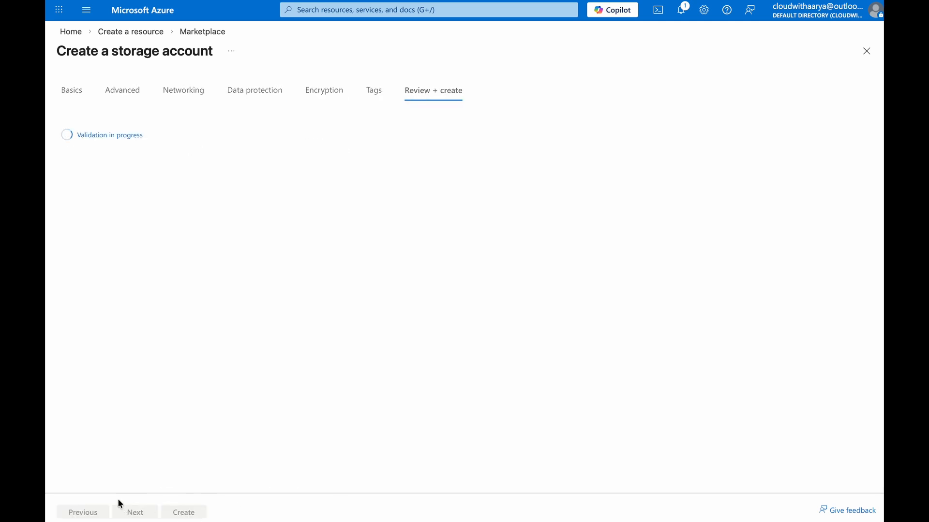
{"action": "left_click", "coordinate": [183, 513]}
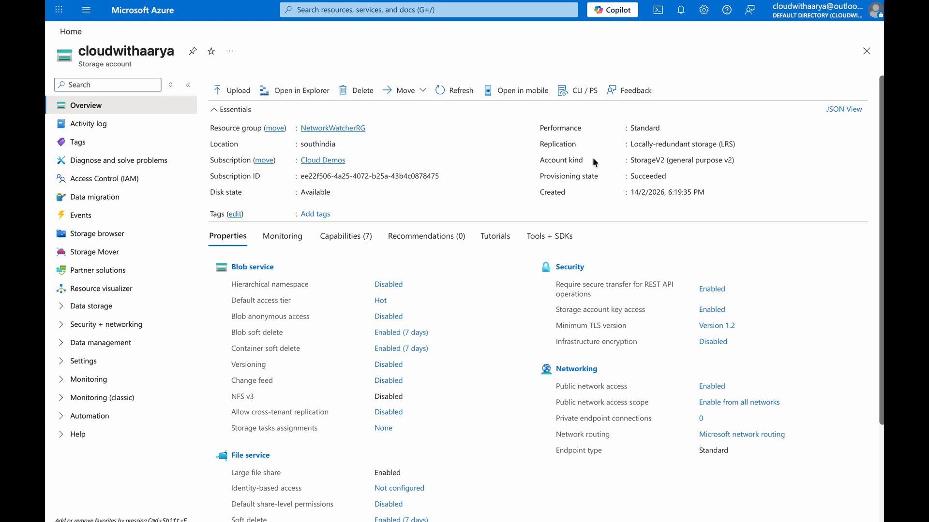
Step: Examine the new storage account's overview, including its properties, monitoring metrics, capabilities and recommendations
{"action": "scroll", "coordinate": [292, 270], "scroll_direction": "down", "scroll_amount": 3}
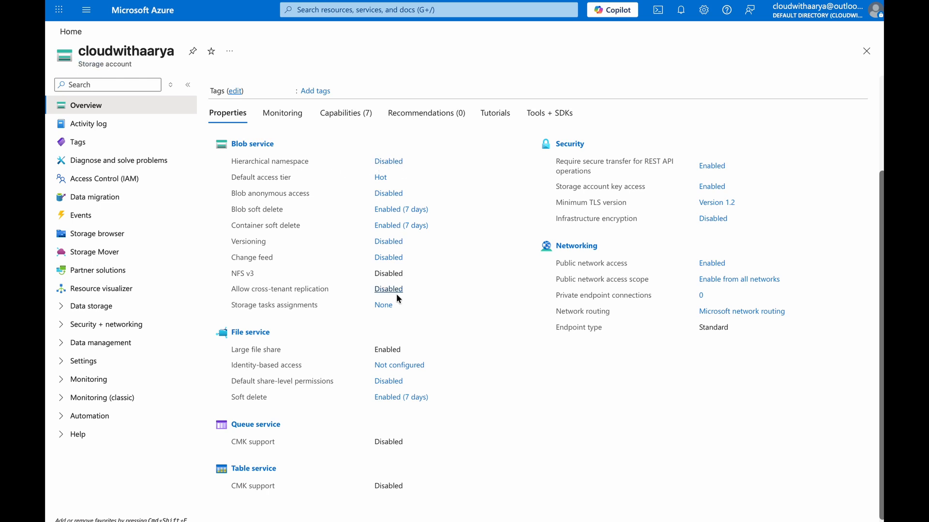
{"action": "scroll", "coordinate": [323, 307], "scroll_direction": "up", "scroll_amount": 3}
{"action": "left_click", "coordinate": [283, 237]}
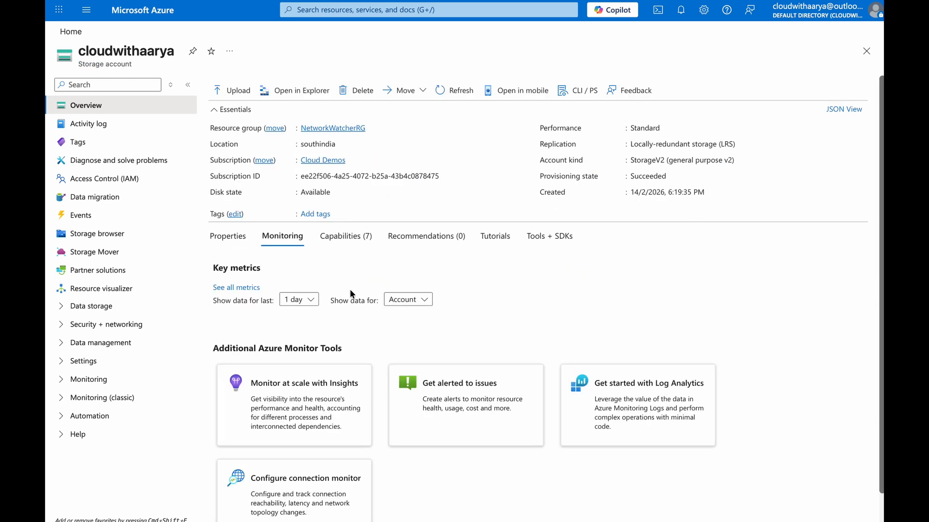
{"action": "scroll", "coordinate": [363, 309], "scroll_direction": "down", "scroll_amount": 1}
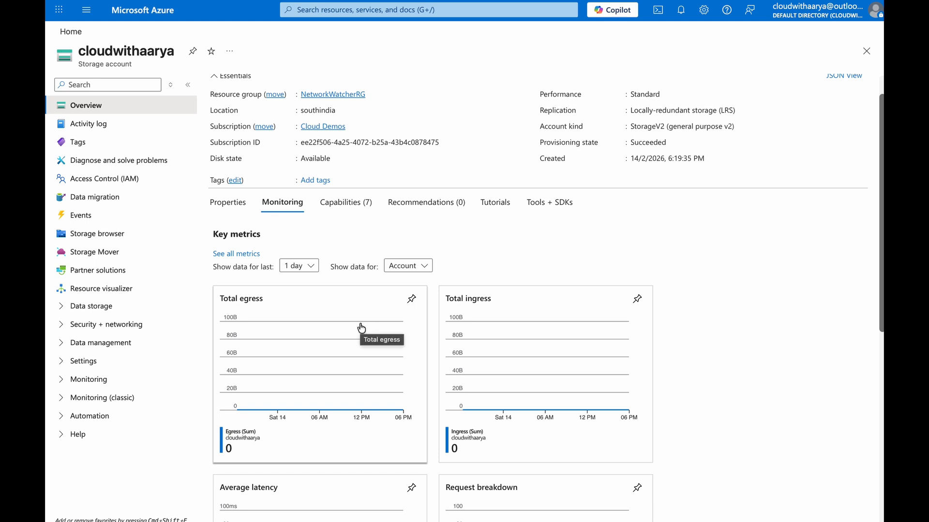
{"action": "left_click", "coordinate": [354, 202]}
{"action": "left_click", "coordinate": [425, 236]}
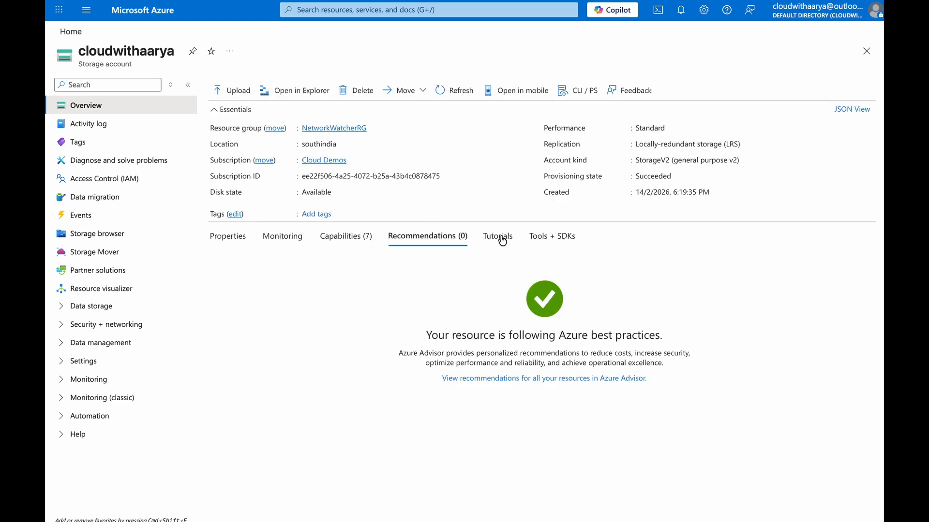
{"action": "left_click", "coordinate": [536, 237]}
{"action": "left_click", "coordinate": [361, 236]}
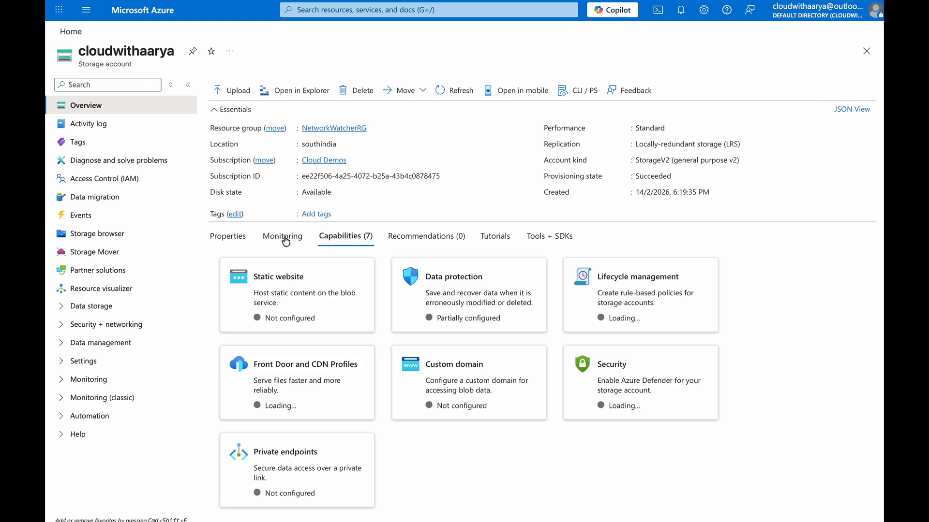
{"action": "left_click", "coordinate": [284, 236]}
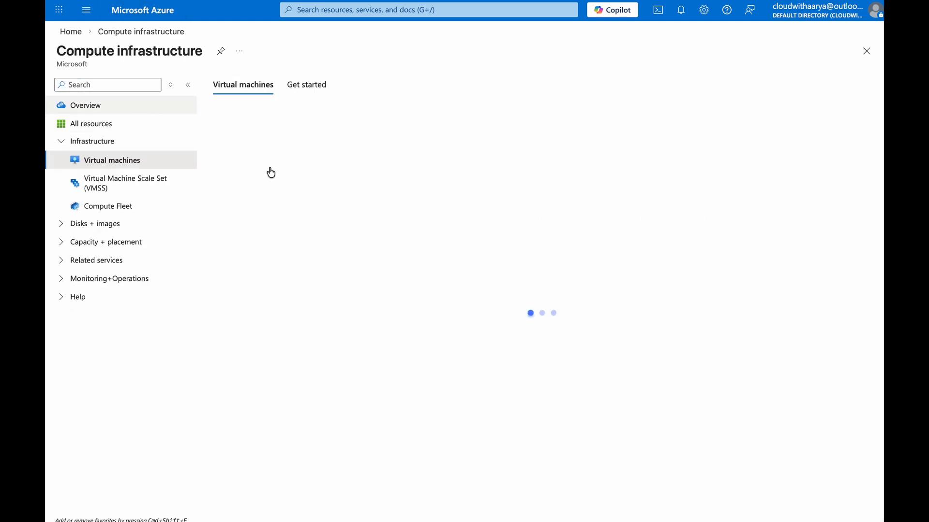
Step: Open the testvm virtual machine and examine its essentials and its networking, size, source image and disk properties
{"action": "left_click", "coordinate": [264, 195]}
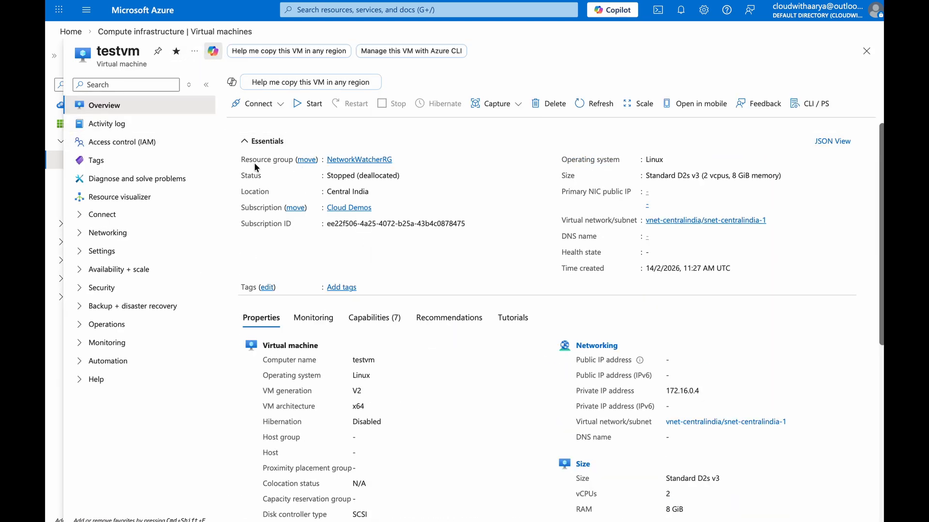
{"action": "left_click_drag", "start_coordinate": [237, 135], "coordinate": [629, 218]}
{"action": "scroll", "coordinate": [315, 385], "scroll_direction": "down", "scroll_amount": 3}
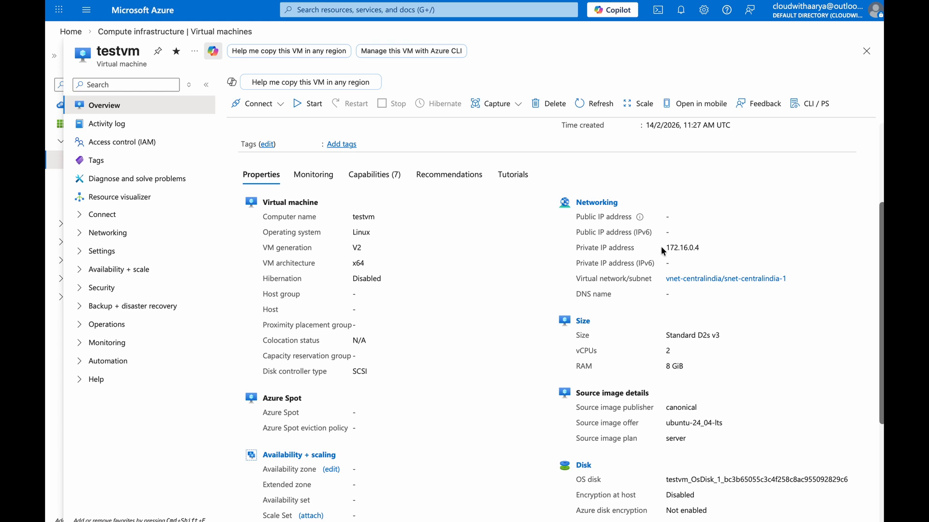
{"action": "left_click", "coordinate": [679, 247]}
{"action": "scroll", "coordinate": [595, 397], "scroll_direction": "down", "scroll_amount": 2}
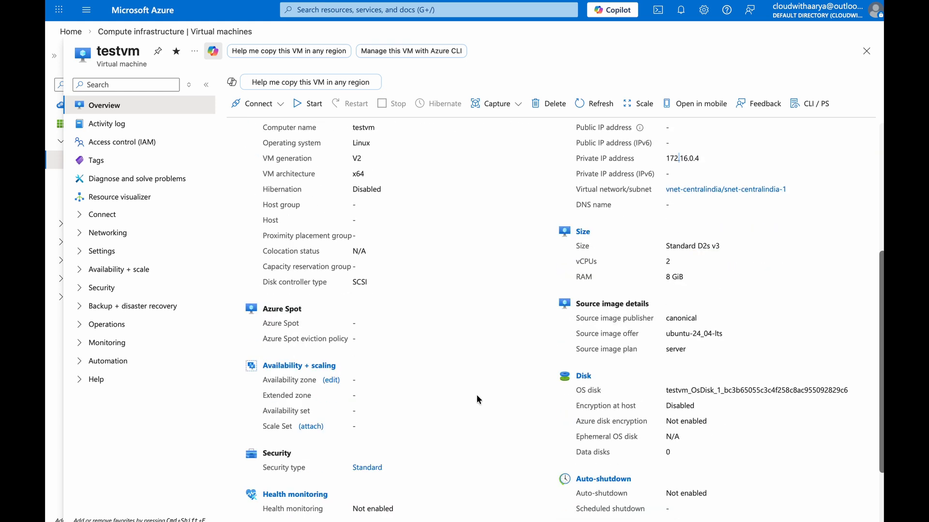
{"action": "scroll", "coordinate": [290, 309], "scroll_direction": "up", "scroll_amount": 7}
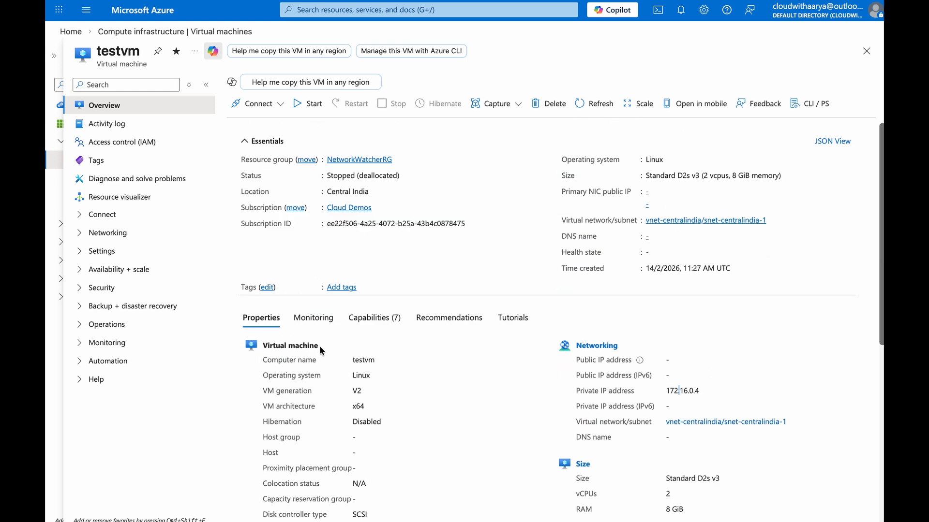
Step: Examine testvm's monitoring data, including health events, insights, and the availability, CPU and disk charts
{"action": "left_click", "coordinate": [306, 319]}
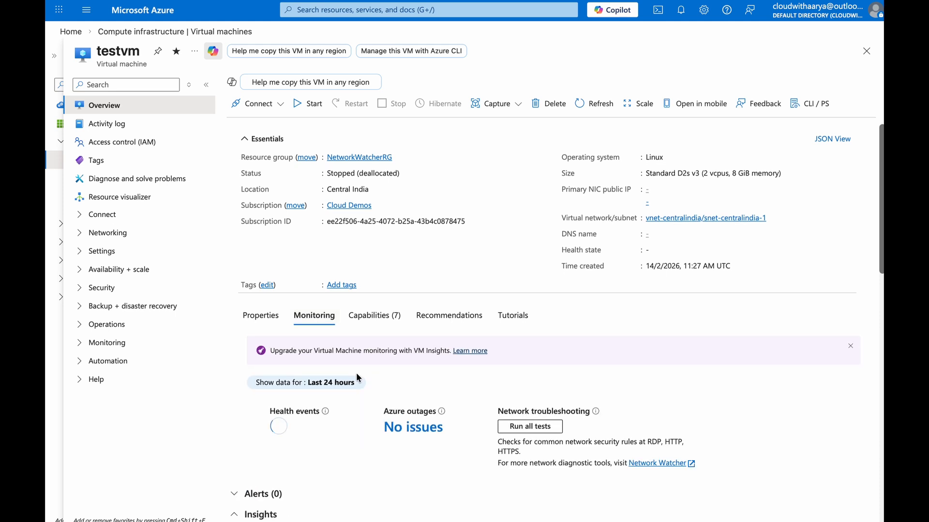
{"action": "scroll", "coordinate": [360, 382], "scroll_direction": "down", "scroll_amount": 5}
{"action": "scroll", "coordinate": [452, 365], "scroll_direction": "down", "scroll_amount": 2}
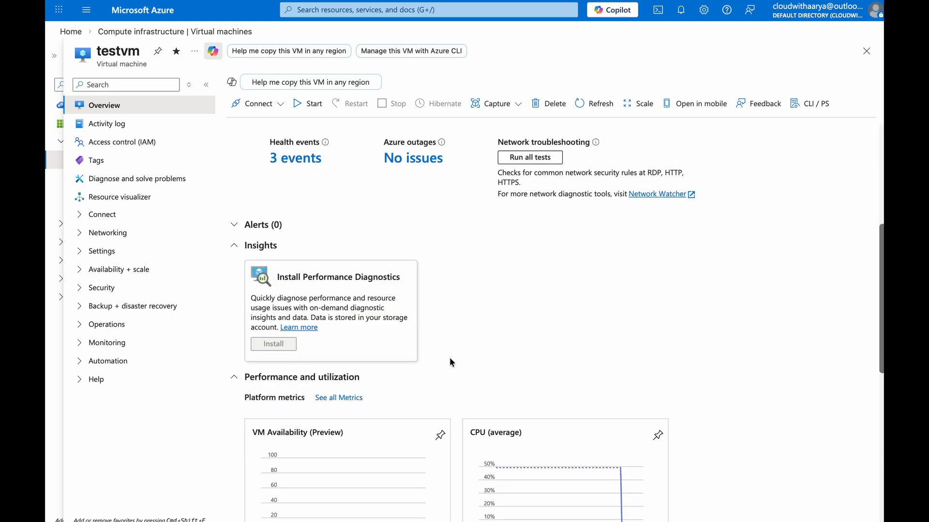
{"action": "scroll", "coordinate": [452, 366], "scroll_direction": "down", "scroll_amount": 2}
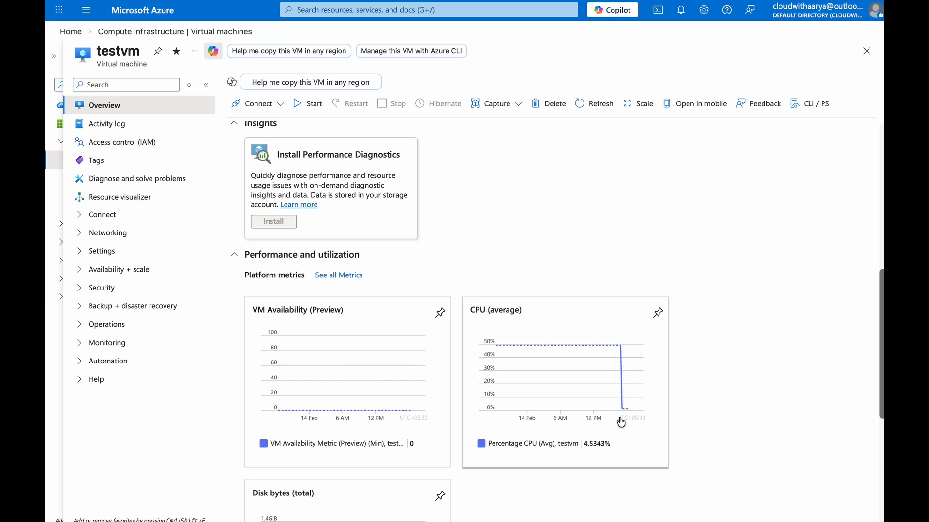
{"action": "scroll", "coordinate": [532, 387], "scroll_direction": "down", "scroll_amount": 6}
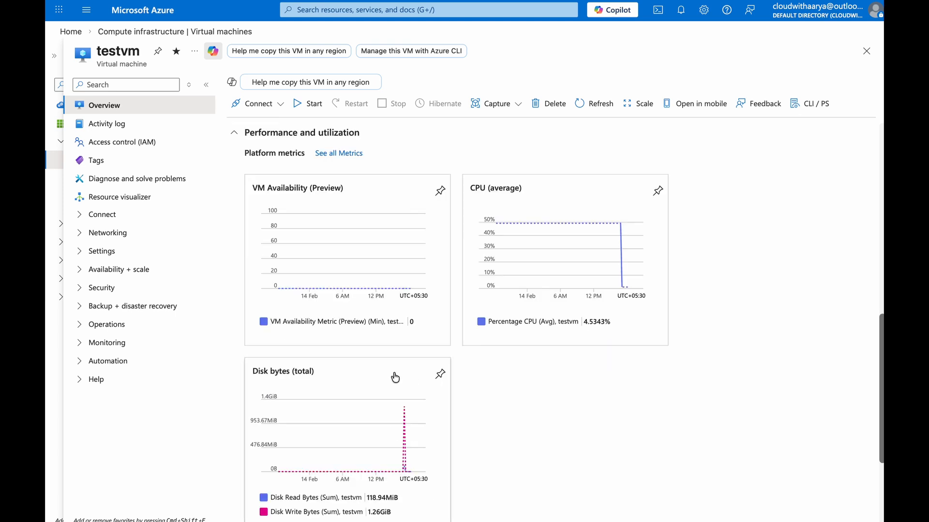
{"action": "scroll", "coordinate": [355, 381], "scroll_direction": "up", "scroll_amount": 10}
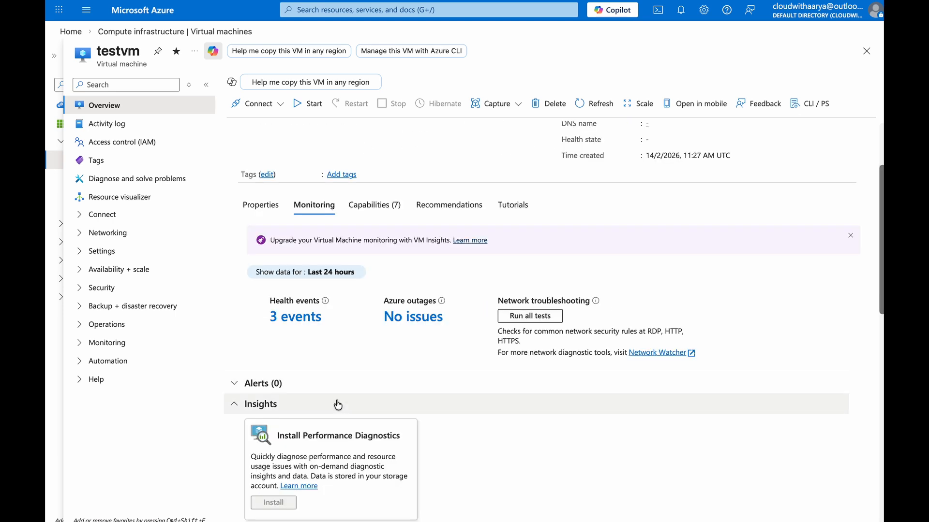
{"action": "scroll", "coordinate": [338, 404], "scroll_direction": "down", "scroll_amount": 5}
{"action": "scroll", "coordinate": [342, 315], "scroll_direction": "up", "scroll_amount": 7}
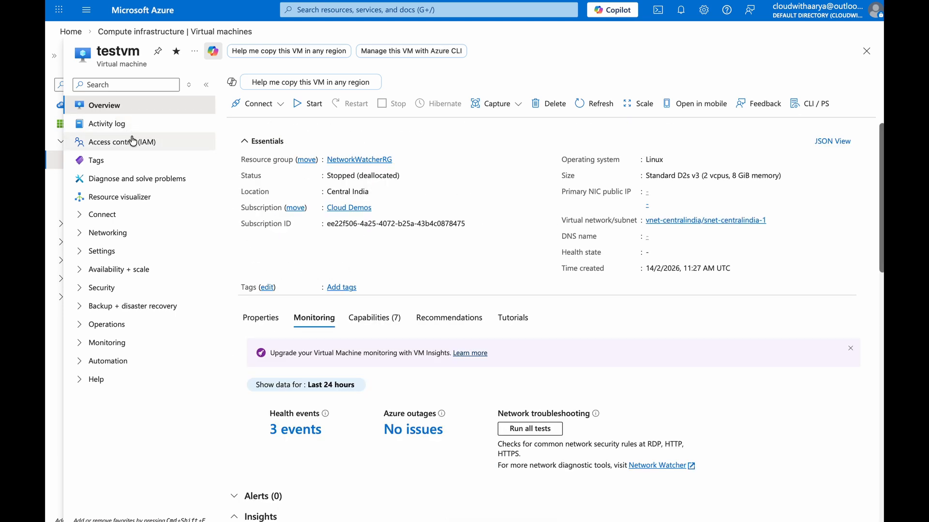
Step: View testvm's activity log, access control (IAM) and tags
{"action": "left_click", "coordinate": [145, 128]}
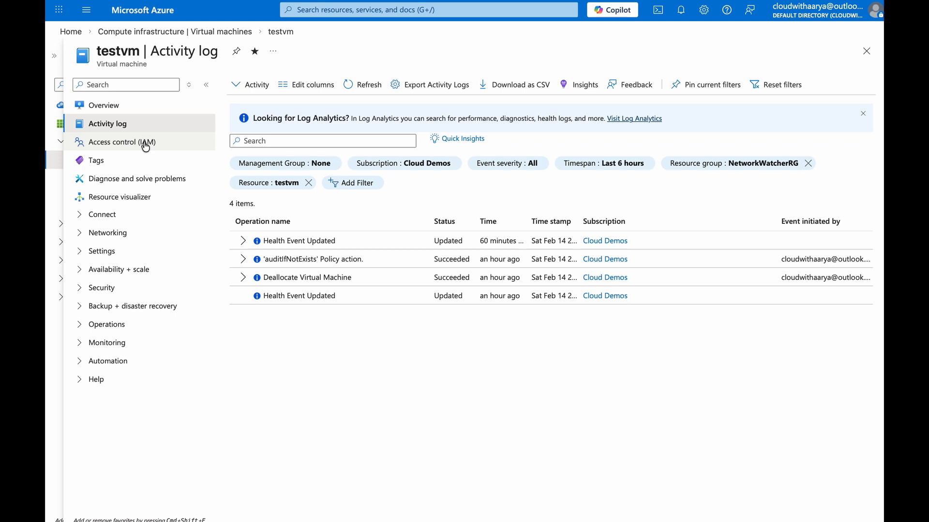
{"action": "left_click", "coordinate": [145, 143]}
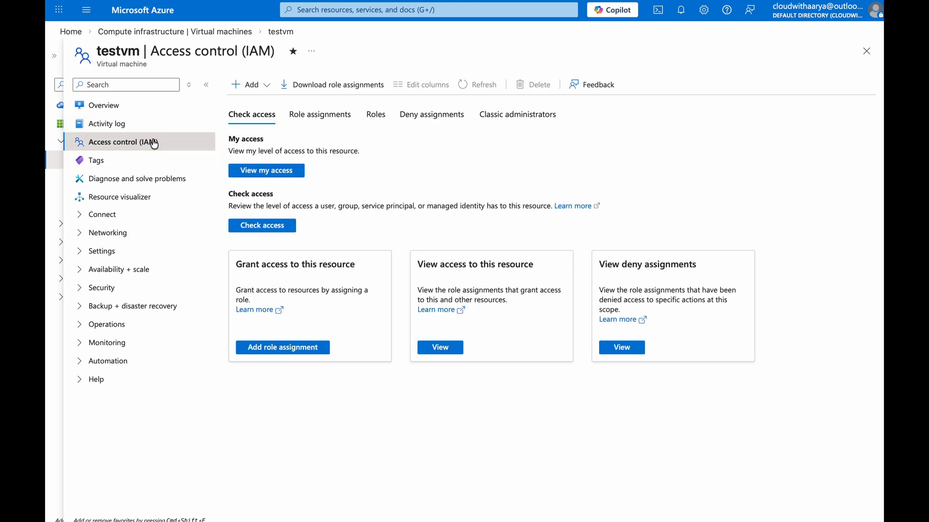
{"action": "left_click", "coordinate": [125, 161]}
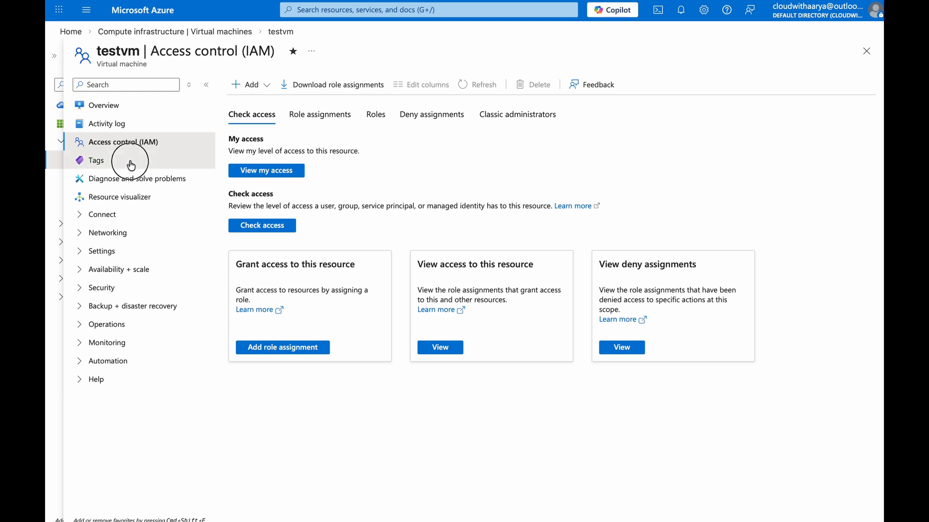
Step: Show testvm in the Resource visualizer and examine its links to the disk and network interface
{"action": "left_click", "coordinate": [121, 197]}
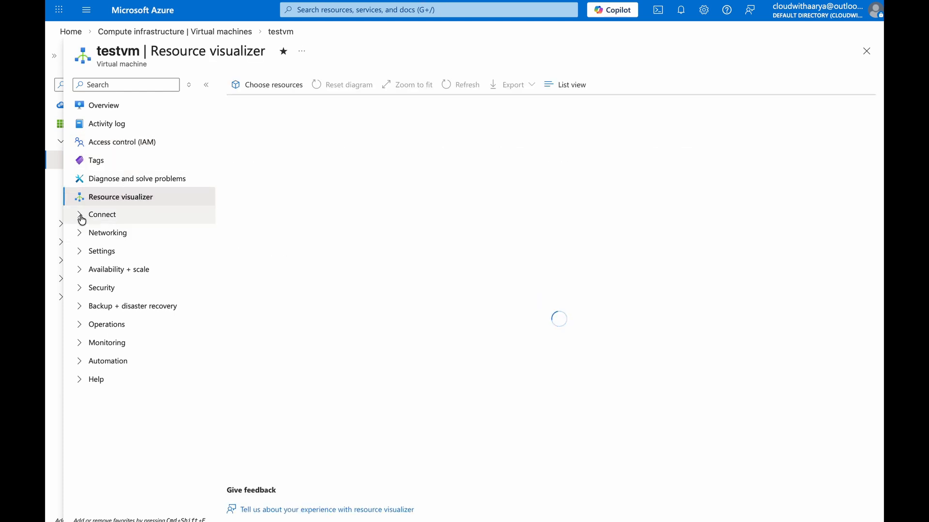
{"action": "mouse_move", "coordinate": [552, 190]}
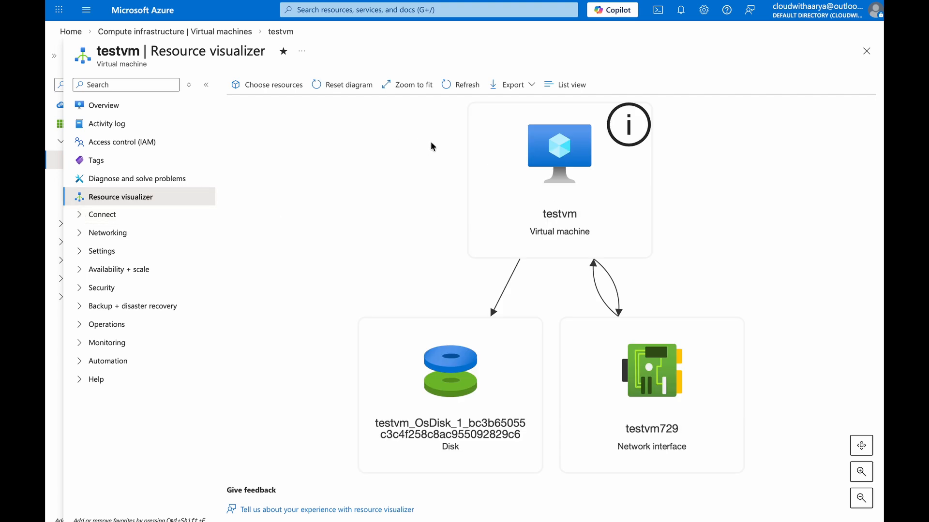
{"action": "left_click_drag", "start_coordinate": [99, 64], "coordinate": [145, 66]}
{"action": "mouse_move", "coordinate": [599, 360]}
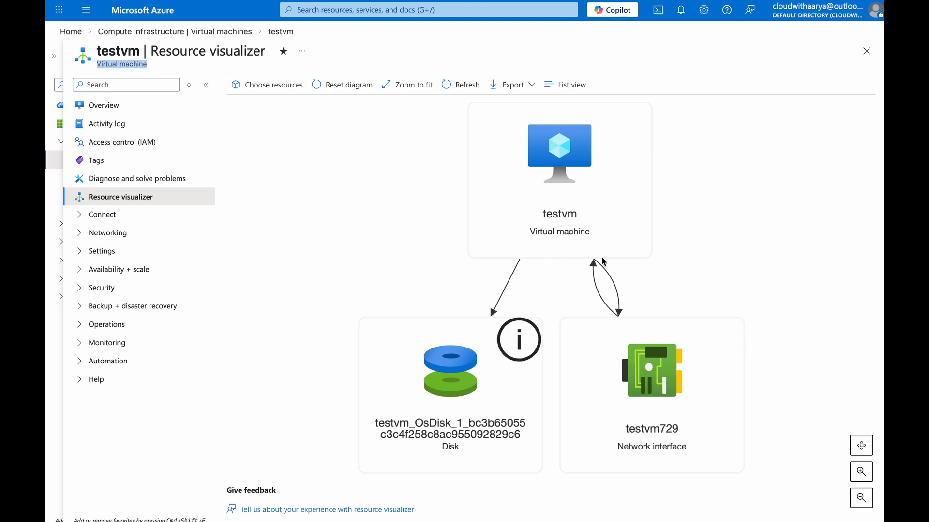
Step: Look through testvm's connection, networking, settings, availability and scale, and security options
{"action": "left_click", "coordinate": [99, 214]}
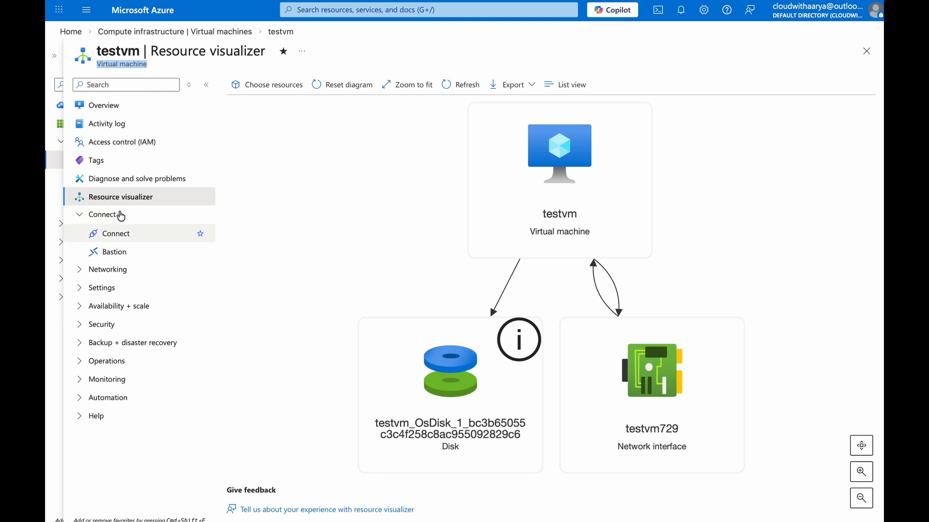
{"action": "left_click", "coordinate": [81, 271]}
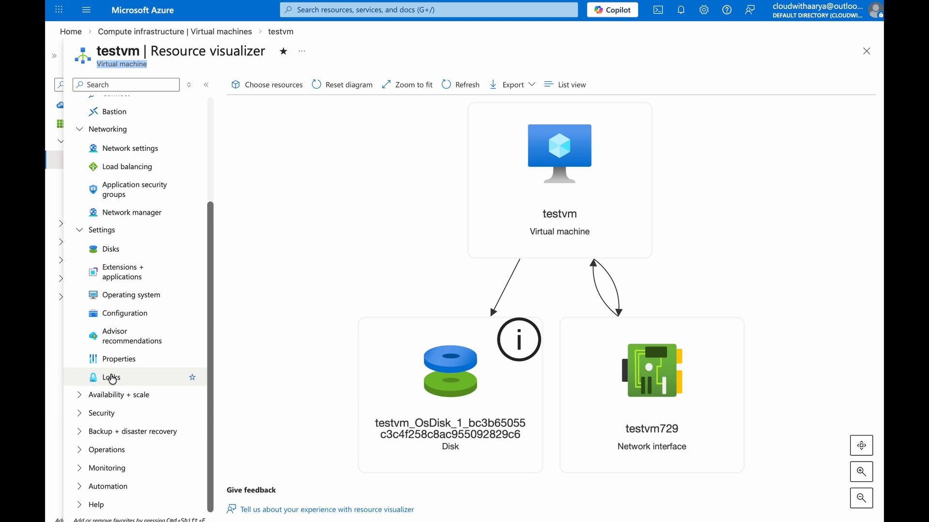
{"action": "left_click", "coordinate": [116, 395]}
{"action": "scroll", "coordinate": [116, 402], "scroll_direction": "down", "scroll_amount": 1}
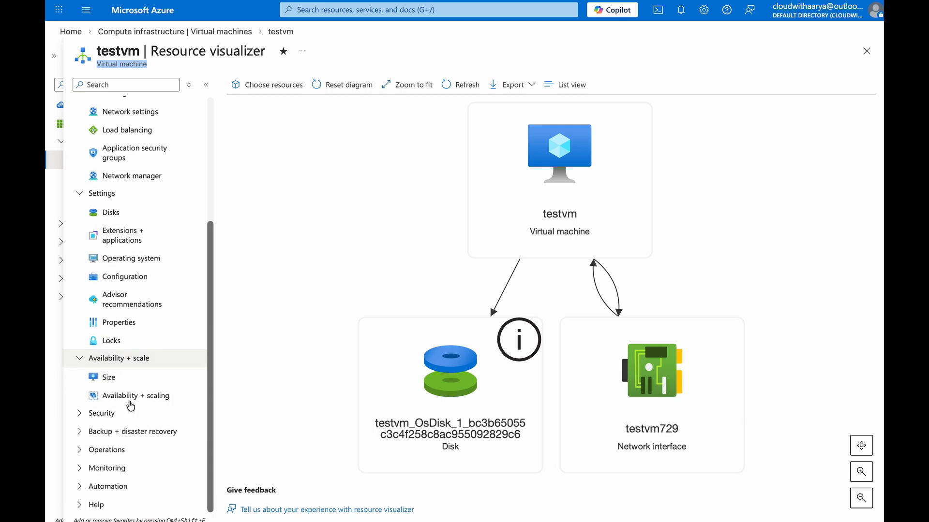
{"action": "left_click", "coordinate": [103, 417]}
{"action": "scroll", "coordinate": [94, 450], "scroll_direction": "down", "scroll_amount": 1}
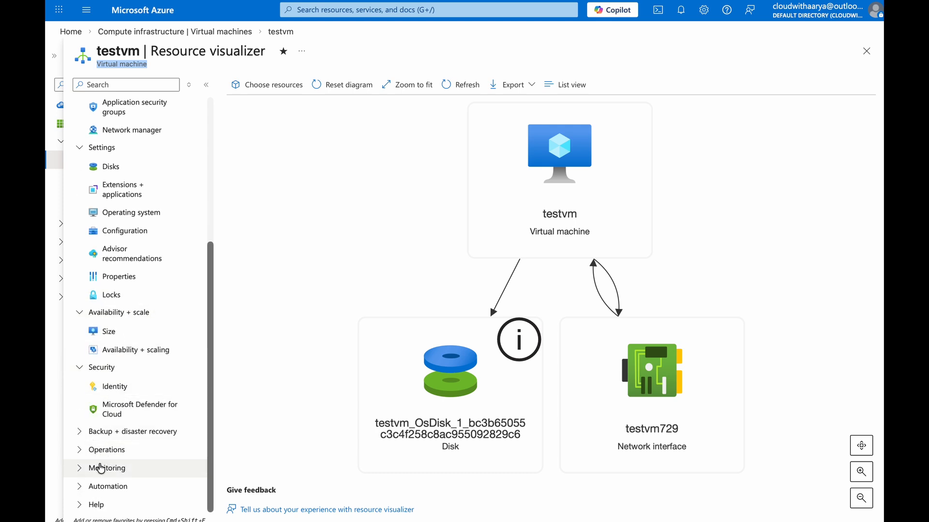
Step: View testvm's monitoring options, including its Alerts and Insights pages
{"action": "left_click", "coordinate": [99, 469]}
{"action": "scroll", "coordinate": [99, 464], "scroll_direction": "down", "scroll_amount": 3}
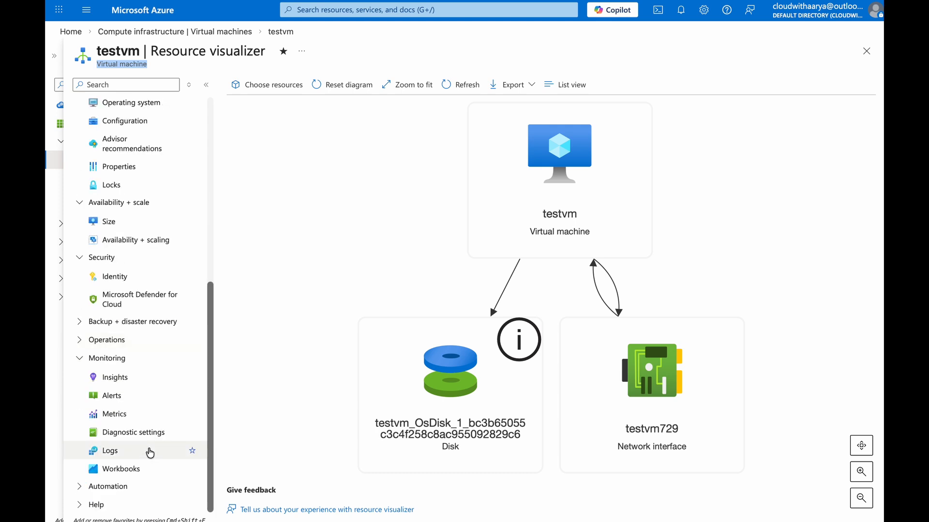
{"action": "left_click", "coordinate": [129, 394]}
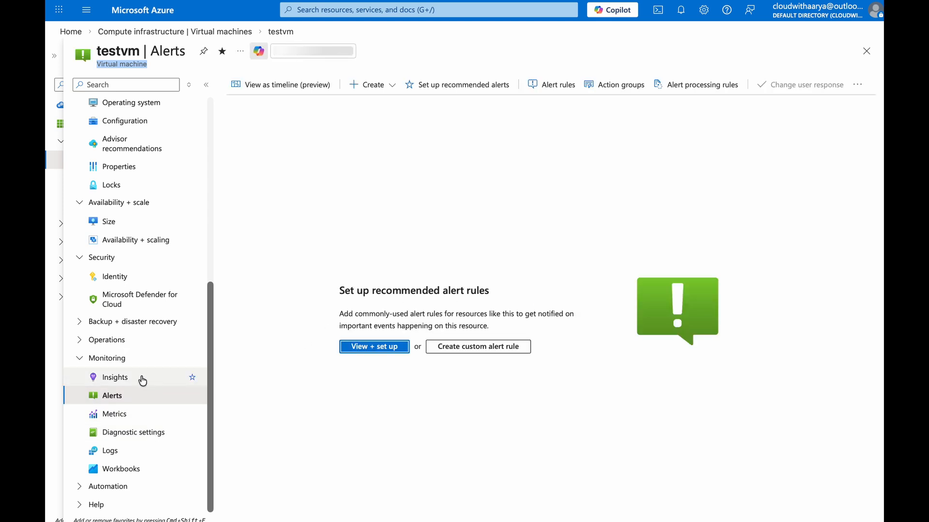
{"action": "left_click", "coordinate": [141, 377]}
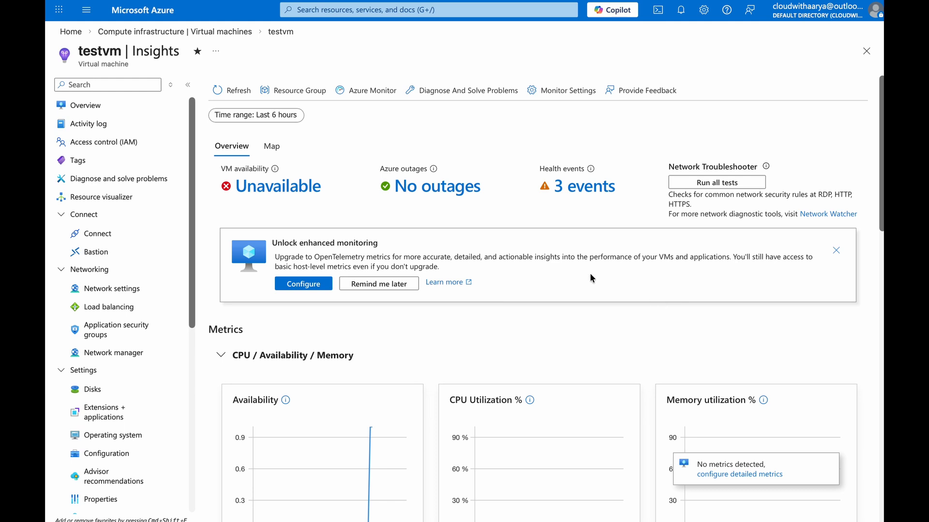
Step: Return to the portal home page and open the private My Dashboard
{"action": "left_click", "coordinate": [153, 17]}
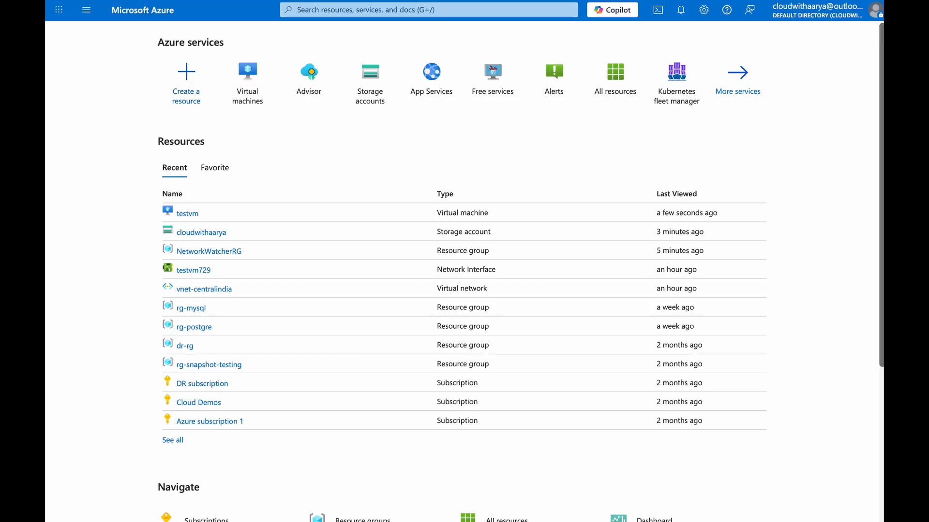
{"action": "left_click", "coordinate": [86, 9]}
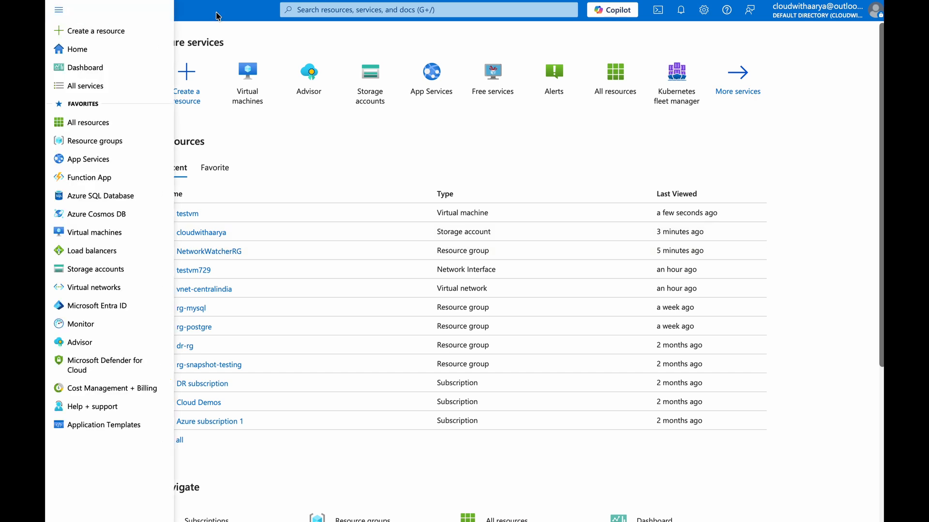
{"action": "left_click", "coordinate": [200, 25]}
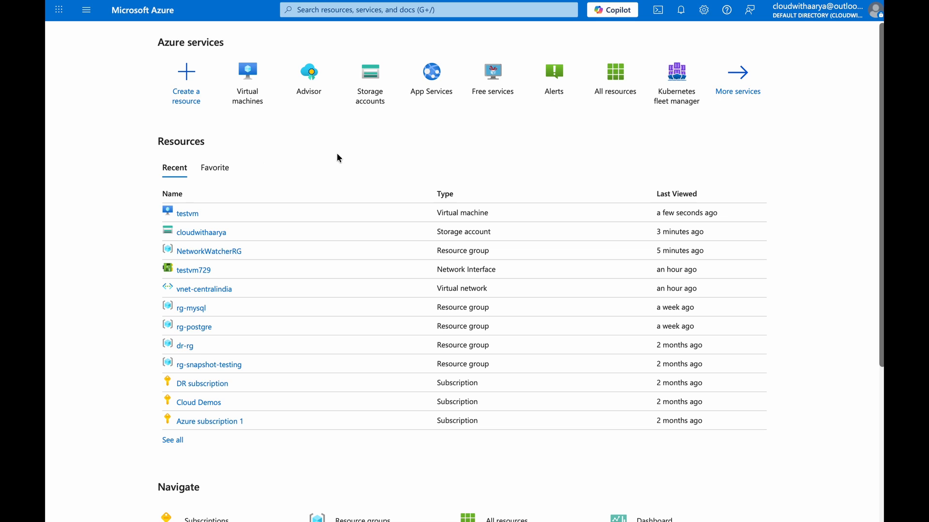
{"action": "left_click", "coordinate": [87, 13]}
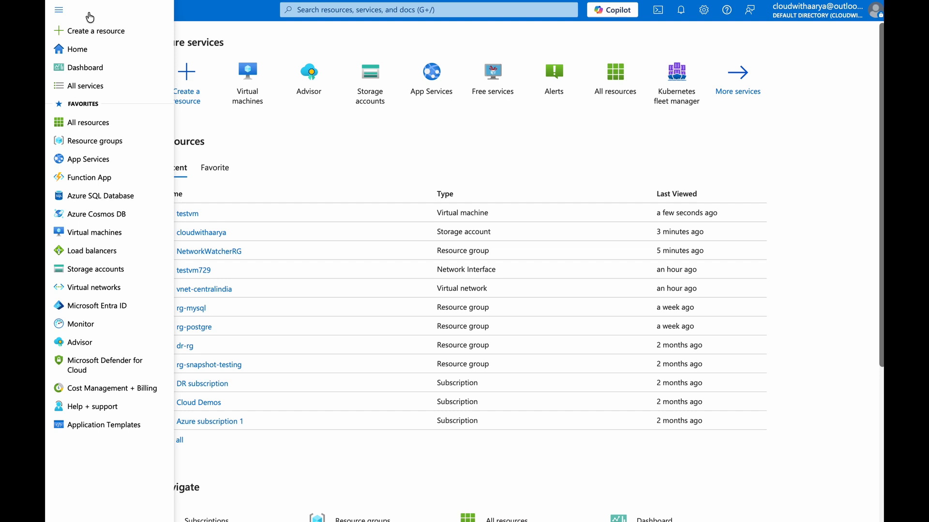
{"action": "left_click", "coordinate": [106, 71]}
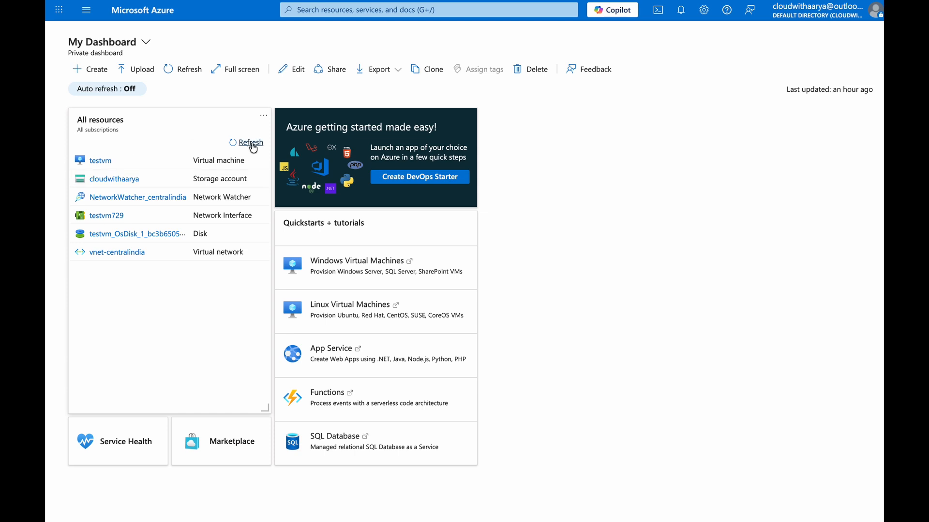
Step: Create a dashboard from the Azure inventory template, named MyDashboardResourceCount
{"action": "left_click", "coordinate": [96, 72]}
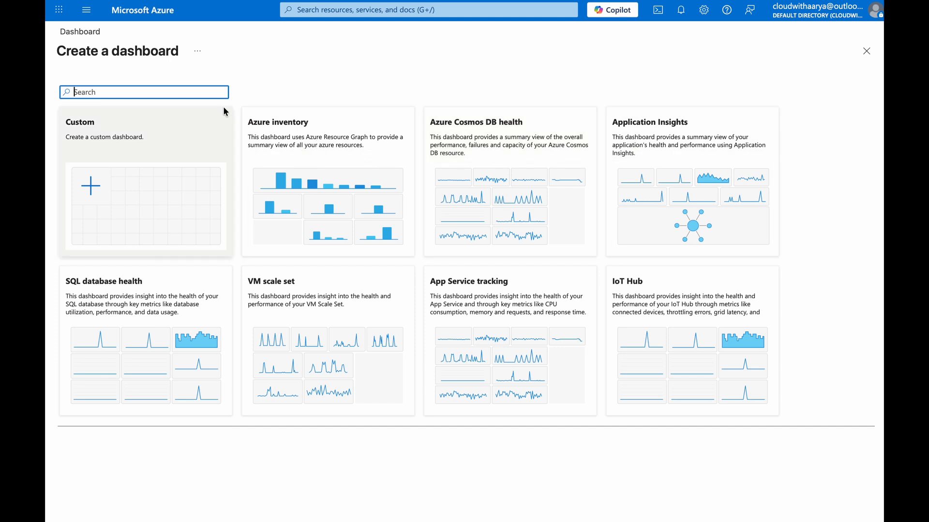
{"action": "left_click", "coordinate": [294, 142]}
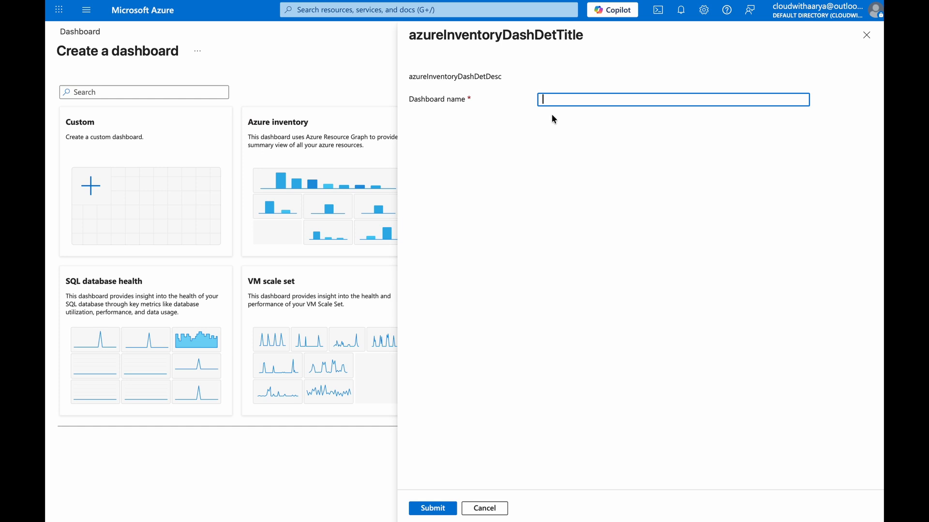
{"action": "type", "text": "MyDadh"}
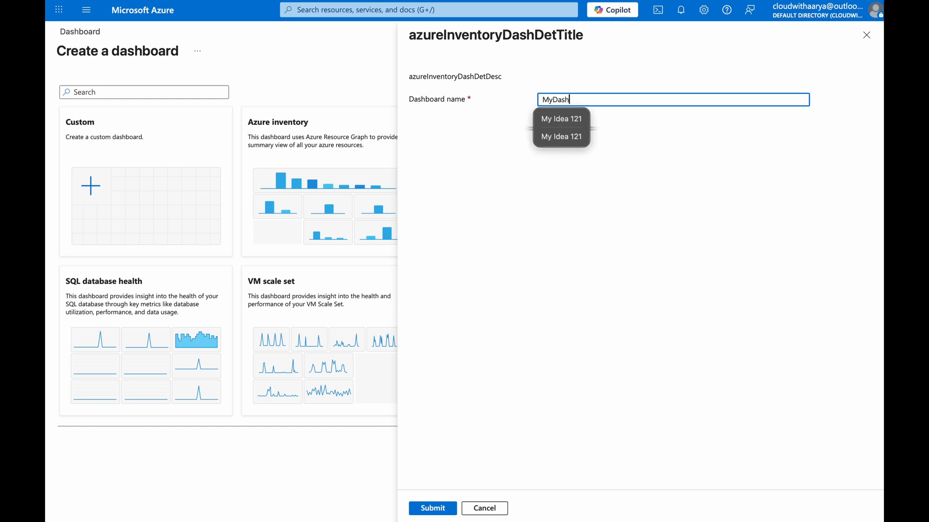
{"action": "type", "text": "boardResourceGroup"}
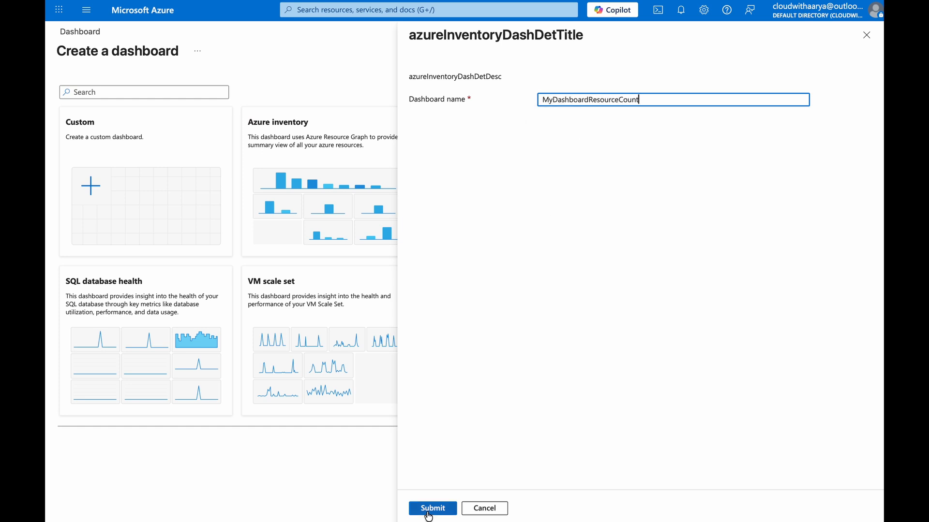
{"action": "left_click", "coordinate": [430, 508]}
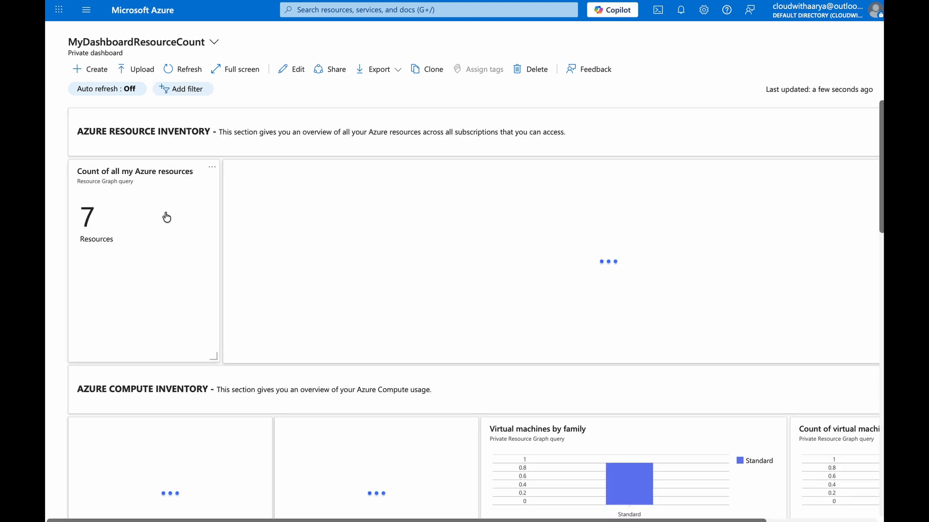
Step: Examine the new dashboard's inventory sections for resources, compute, storage, networking, SQL databases and App Service
{"action": "scroll", "coordinate": [149, 242], "scroll_direction": "down", "scroll_amount": 3}
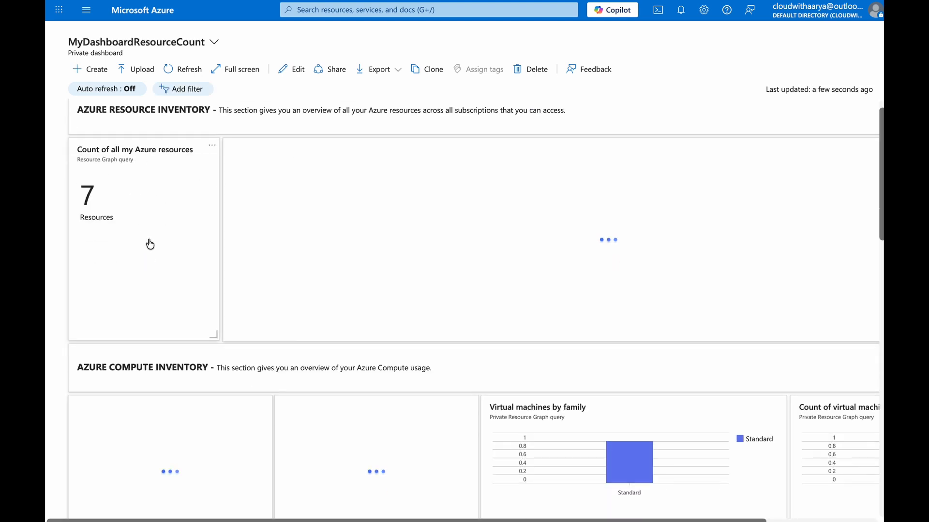
{"action": "left_click", "coordinate": [94, 236]}
{"action": "left_click_drag", "start_coordinate": [94, 237], "coordinate": [216, 280]}
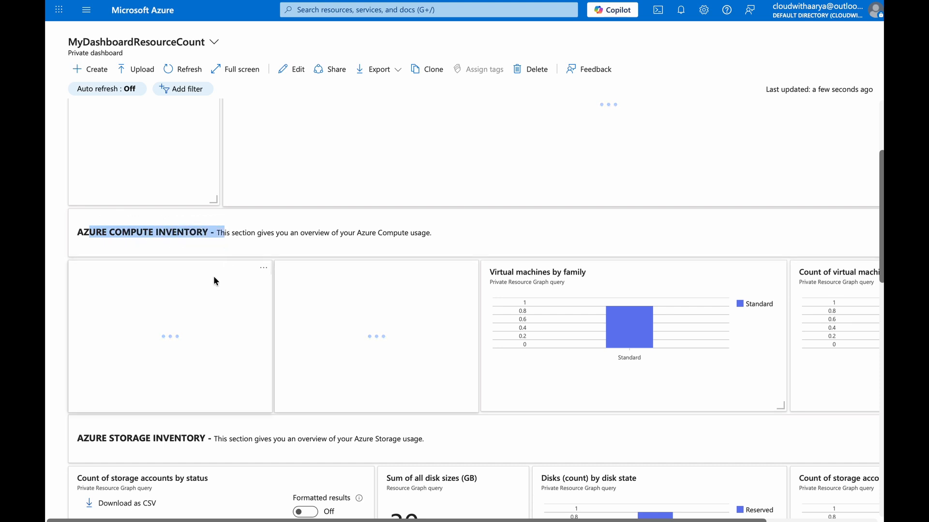
{"action": "scroll", "coordinate": [210, 288], "scroll_direction": "down", "scroll_amount": 3}
{"action": "left_click_drag", "start_coordinate": [164, 302], "coordinate": [241, 300]}
{"action": "scroll", "coordinate": [298, 332], "scroll_direction": "down", "scroll_amount": 12}
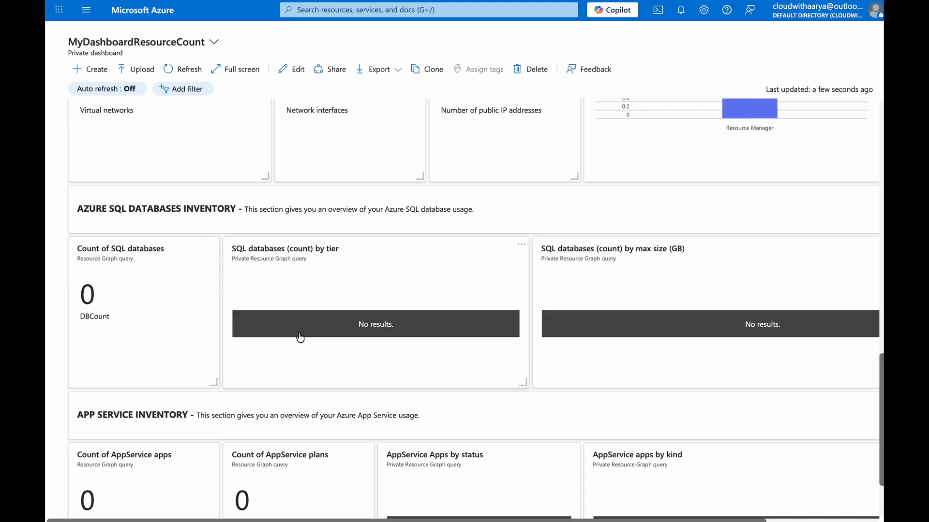
{"action": "scroll", "coordinate": [280, 242], "scroll_direction": "up", "scroll_amount": 20}
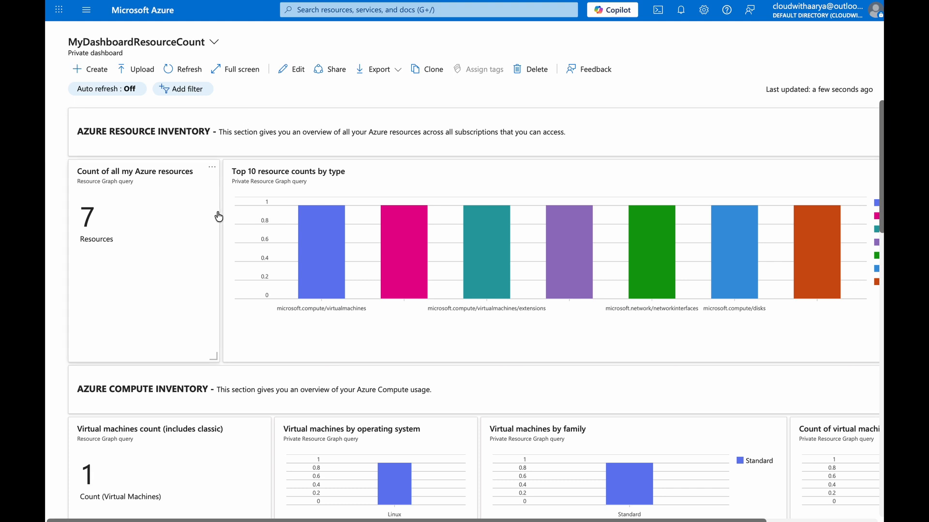
Step: Go back to the portal home page, reopen the MyDashboardResourceCount dashboard and review its inventory tiles
{"action": "left_click", "coordinate": [132, 17]}
{"action": "left_click", "coordinate": [86, 9]}
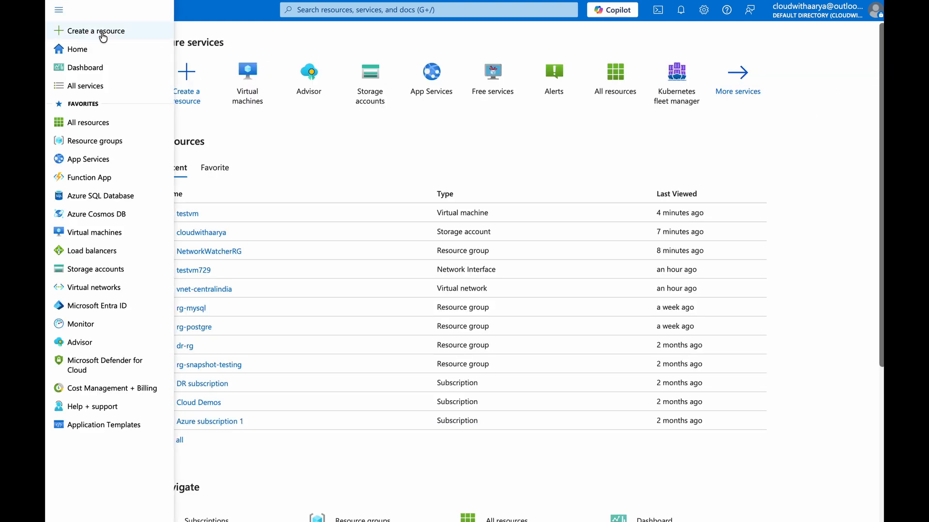
{"action": "left_click", "coordinate": [85, 68]}
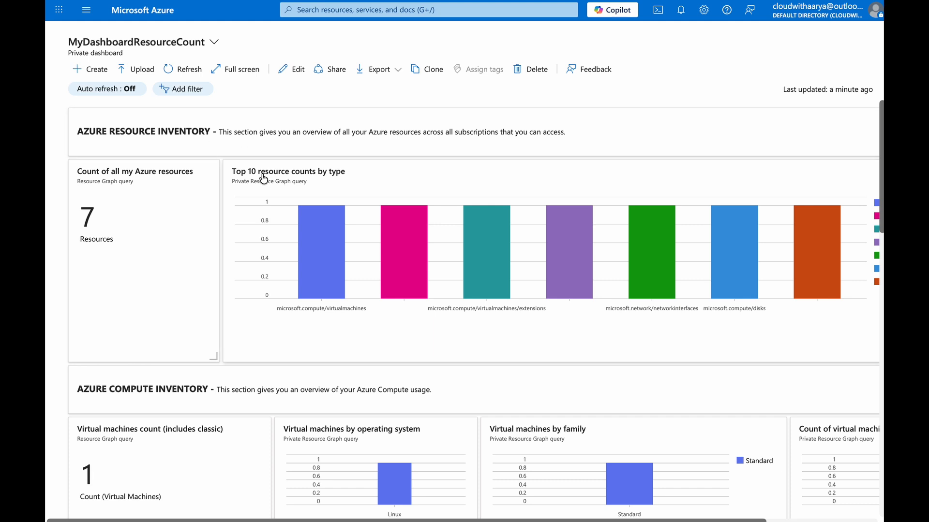
{"action": "scroll", "coordinate": [249, 157], "scroll_direction": "down", "scroll_amount": 5}
{"action": "scroll", "coordinate": [262, 179], "scroll_direction": "up", "scroll_amount": 5}
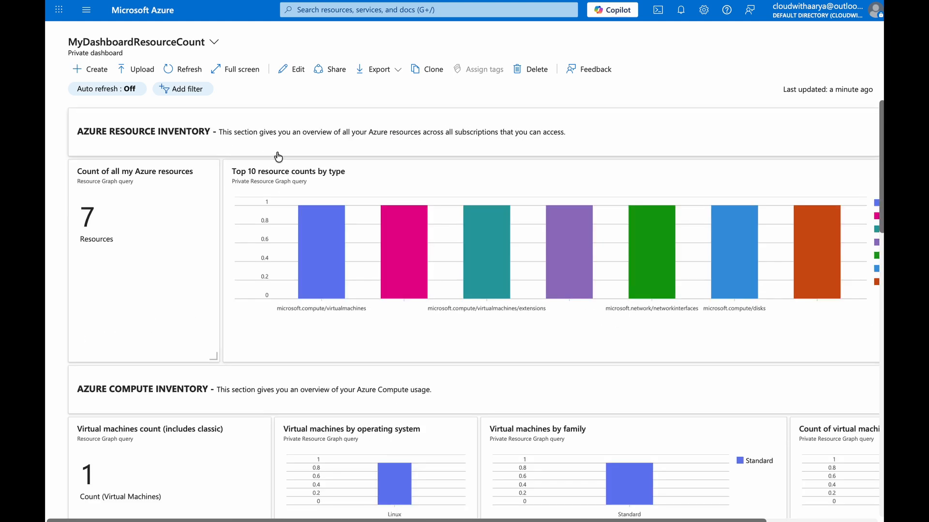
{"action": "scroll", "coordinate": [274, 220], "scroll_direction": "down", "scroll_amount": 12}
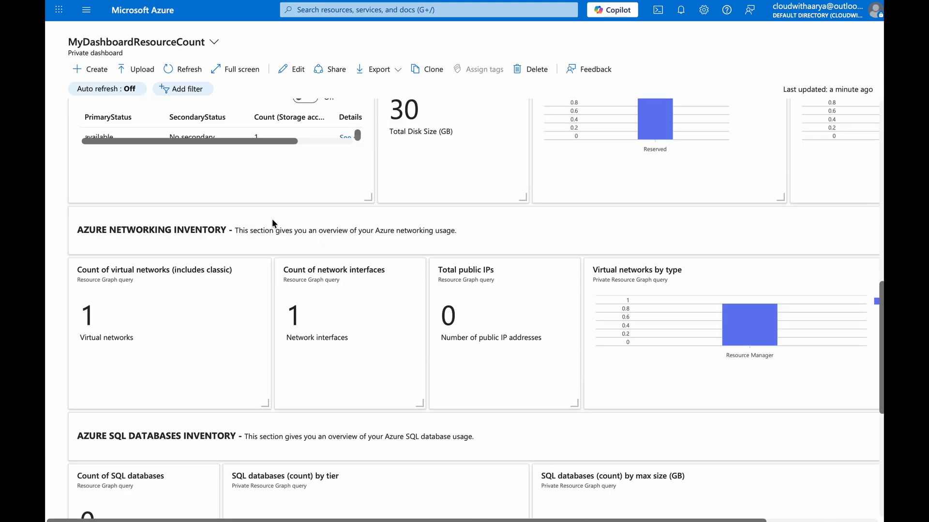
{"action": "scroll", "coordinate": [295, 209], "scroll_direction": "up", "scroll_amount": 12}
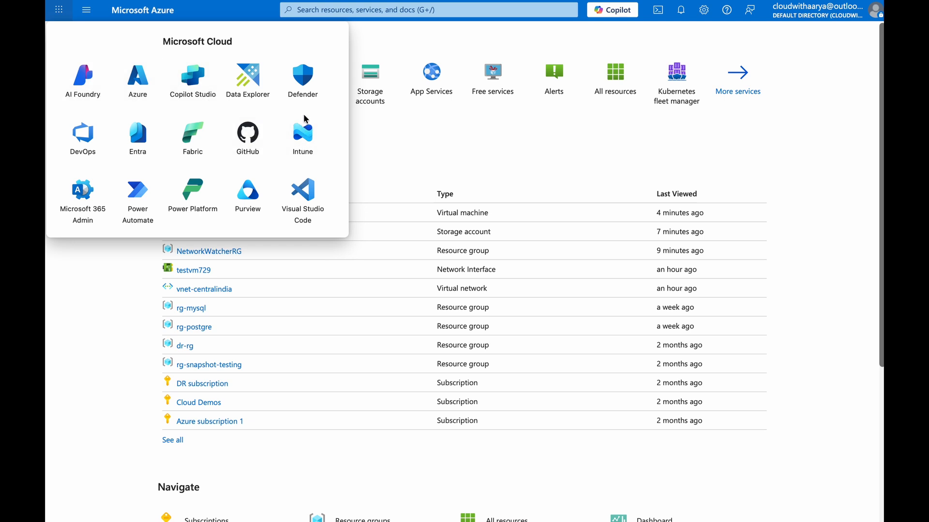
Step: Open Cost Management + Billing, view its overview and billing subscriptions, and open Azure subscription 1
{"action": "left_click", "coordinate": [428, 152]}
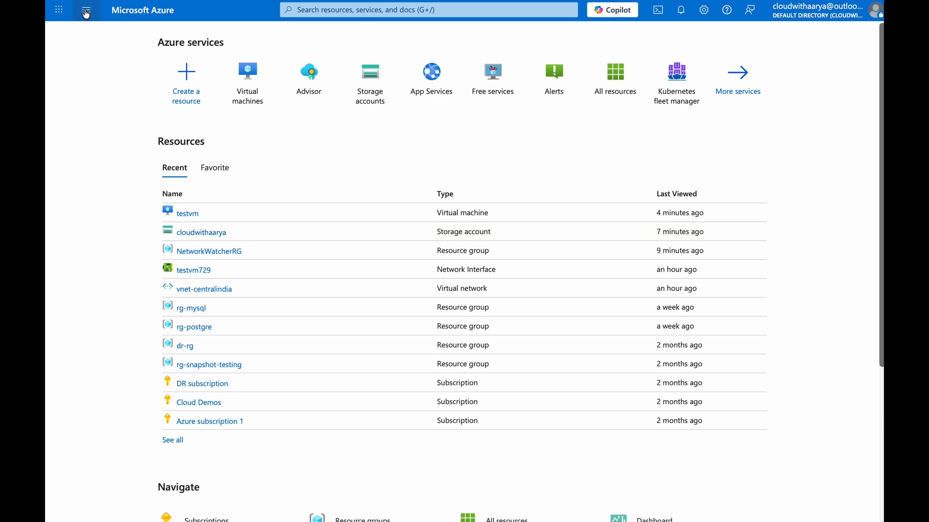
{"action": "left_click", "coordinate": [86, 10]}
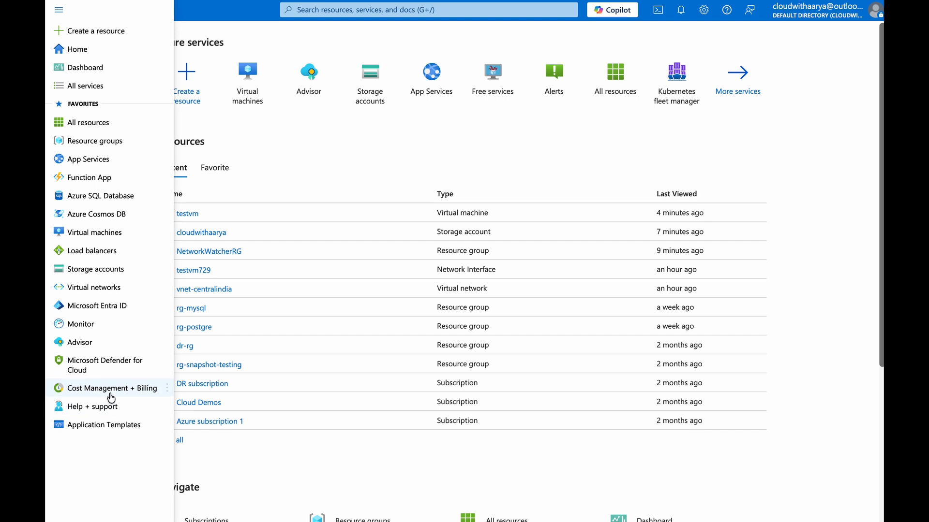
{"action": "left_click", "coordinate": [106, 388]}
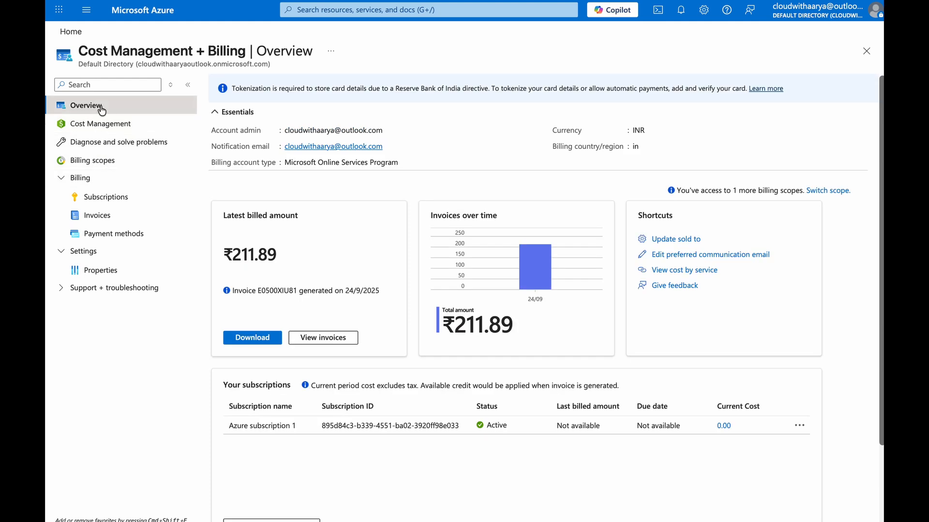
{"action": "left_click", "coordinate": [117, 198]}
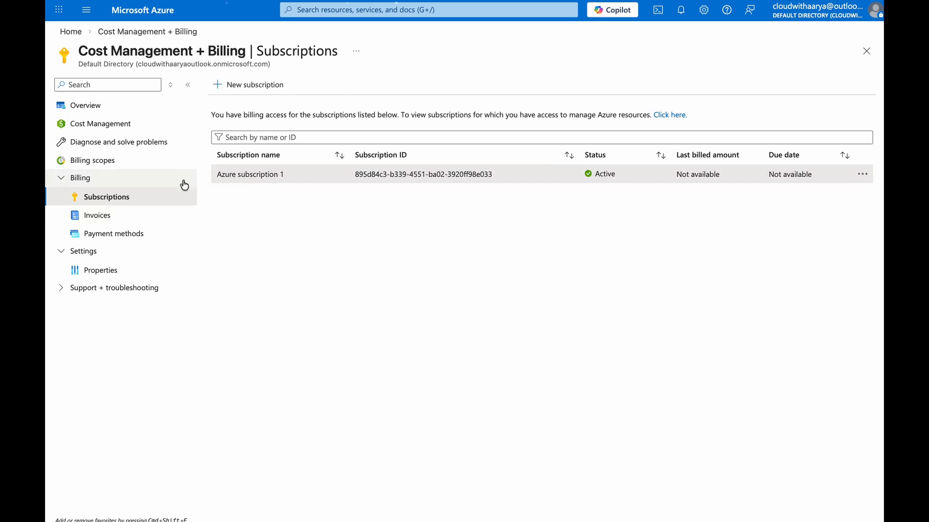
{"action": "left_click", "coordinate": [250, 175]}
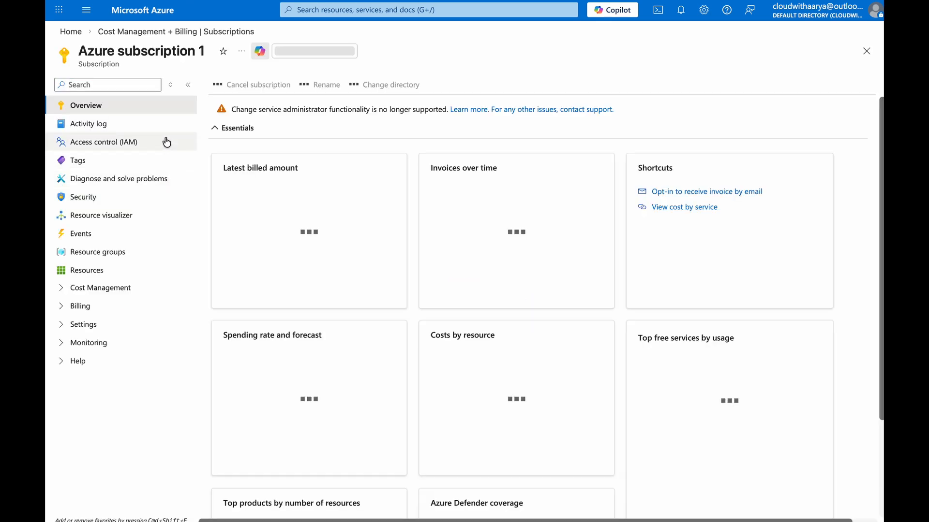
Step: Show the Accumulated costs view in the billing account's Cost analysis and examine the cost chart
{"action": "left_click", "coordinate": [220, 32]}
{"action": "left_click", "coordinate": [116, 126]}
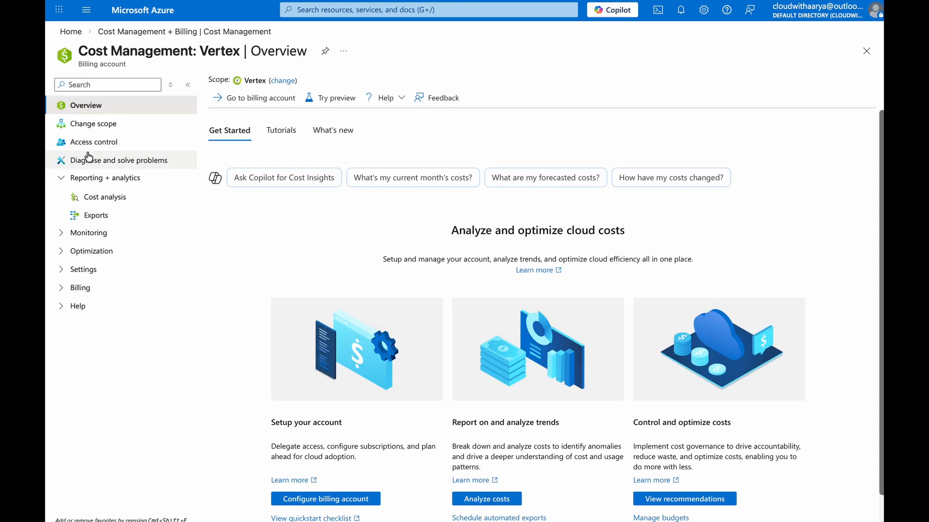
{"action": "left_click", "coordinate": [121, 198]}
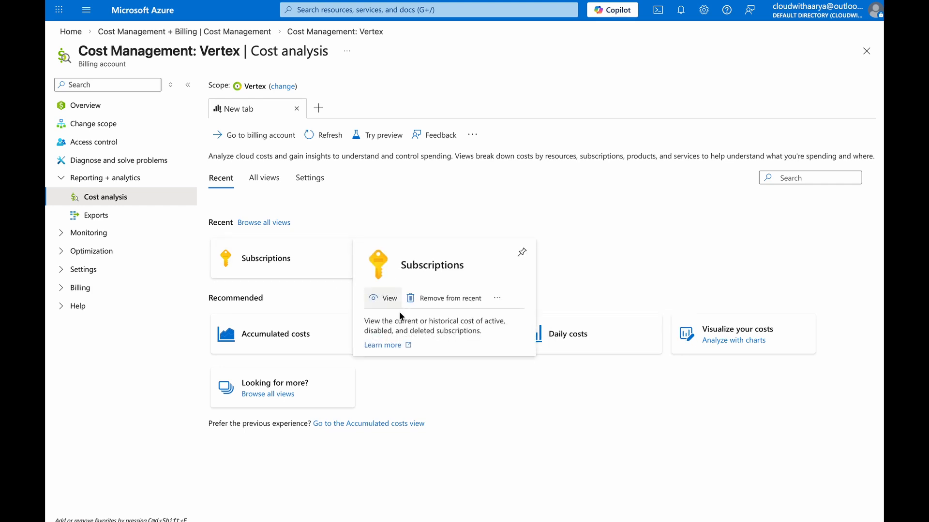
{"action": "left_click", "coordinate": [249, 333]}
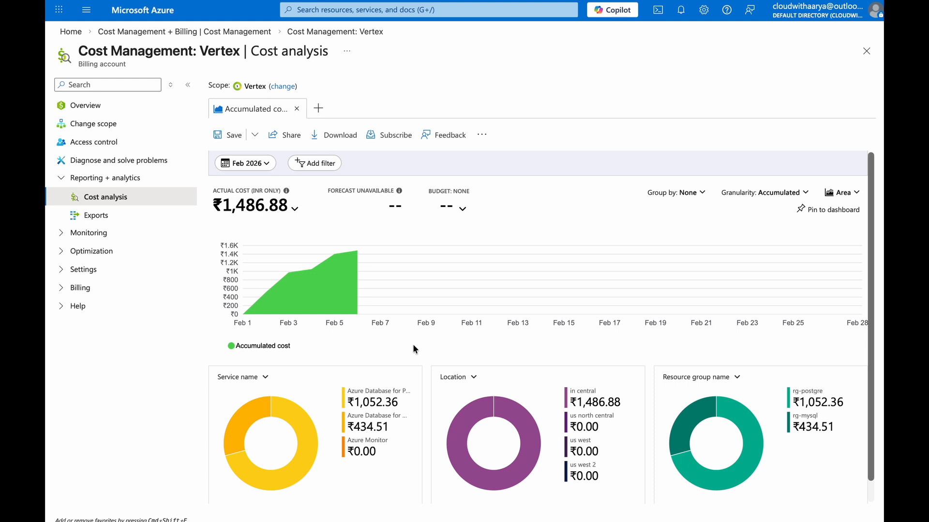
{"action": "mouse_move", "coordinate": [363, 313]}
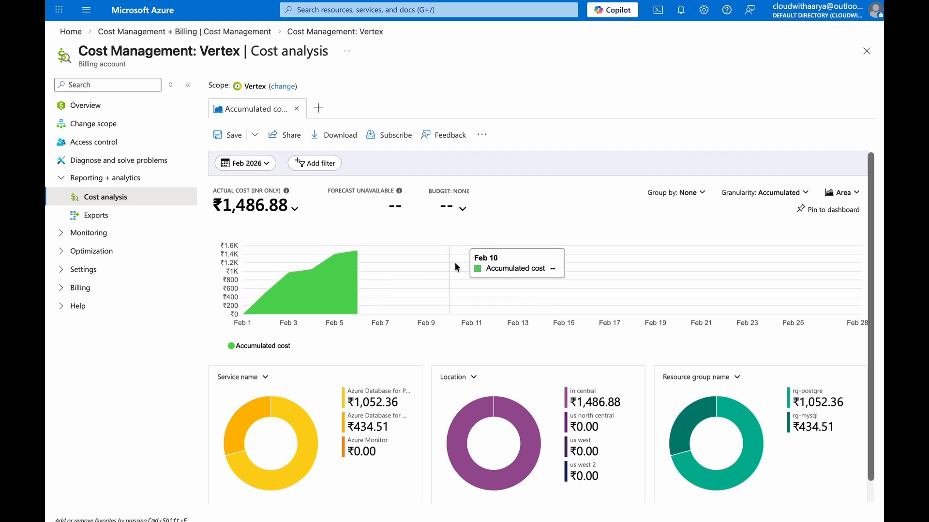
Step: Open the Resource groups view in a new Cost analysis tab and expand the costs of rg-postgre and rg-mysql
{"action": "left_click", "coordinate": [318, 108]}
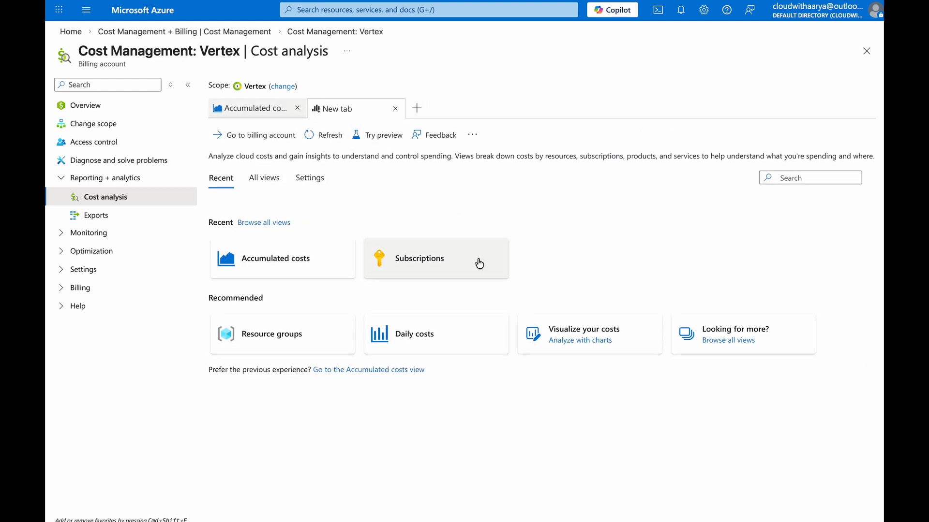
{"action": "left_click", "coordinate": [338, 334]}
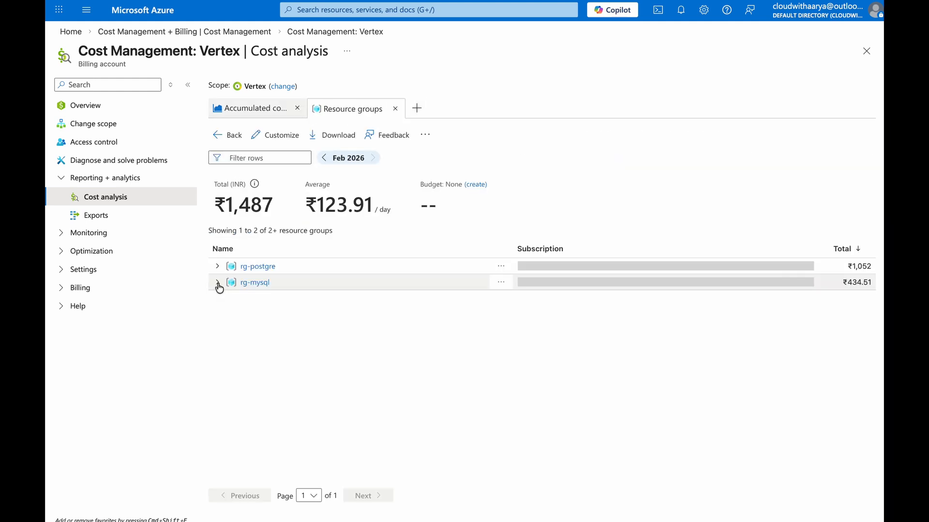
{"action": "left_click", "coordinate": [219, 283]}
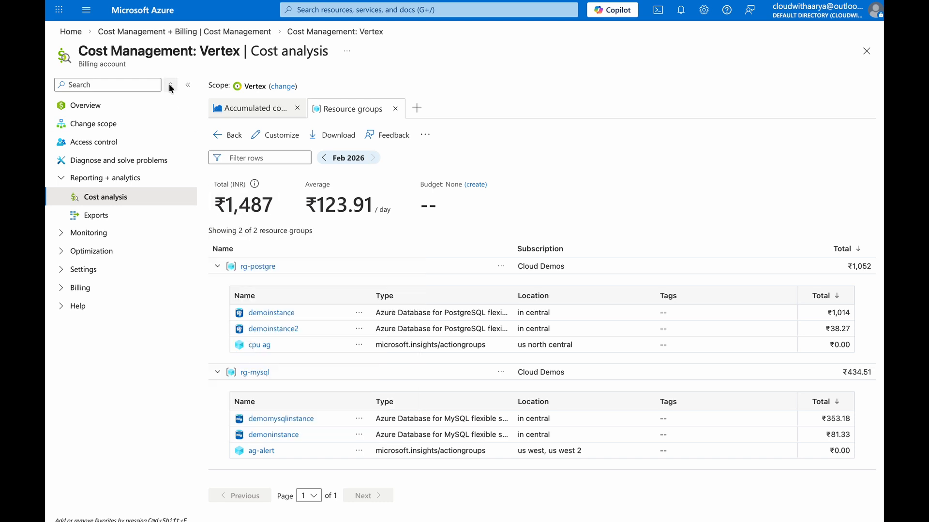
Step: Open a Copilot chat from the portal home page and bring up the Virtual machines list beside it
{"action": "left_click", "coordinate": [155, 13]}
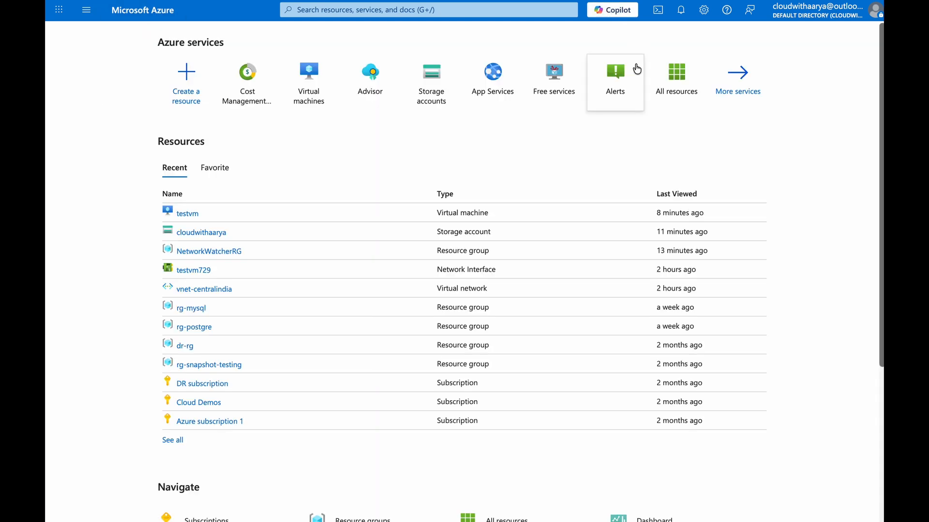
{"action": "left_click", "coordinate": [618, 16]}
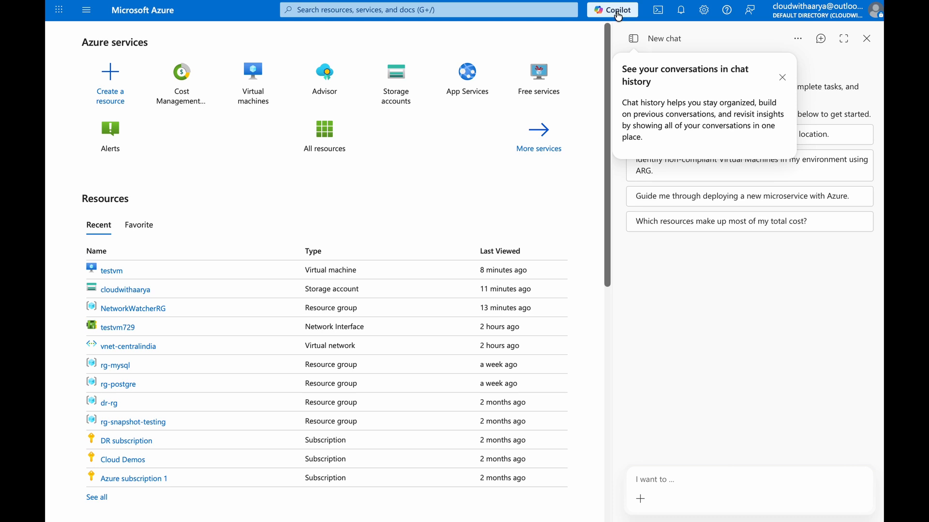
{"action": "left_click", "coordinate": [697, 252]}
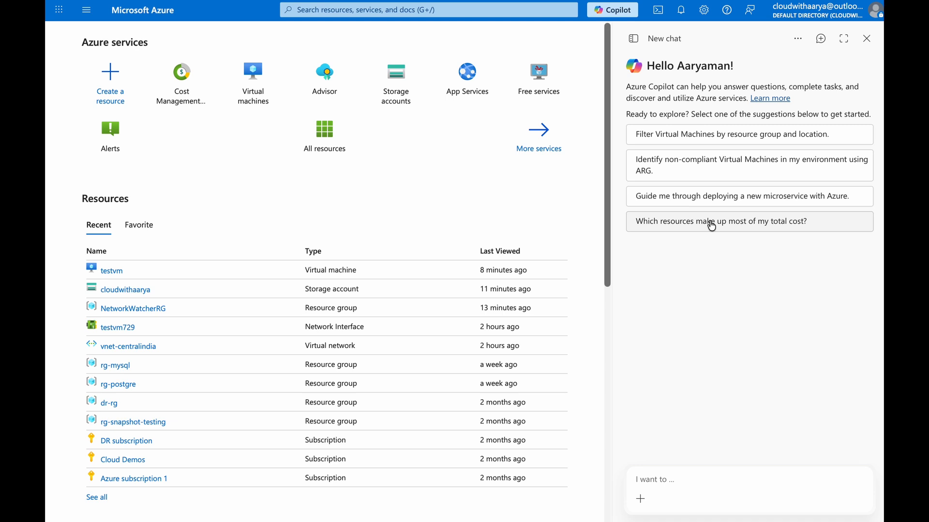
{"action": "left_click", "coordinate": [279, 79]}
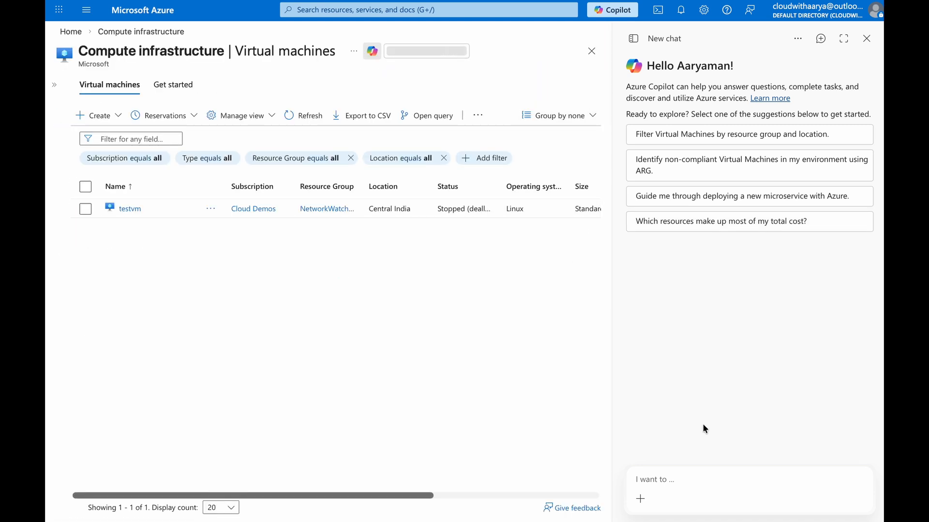
Step: Ask Copilot "Start my virtual machine which is stopped" and check the power state used in its query
{"action": "left_click", "coordinate": [667, 478]}
{"action": "type", "text": "Start my virtual machine w"}
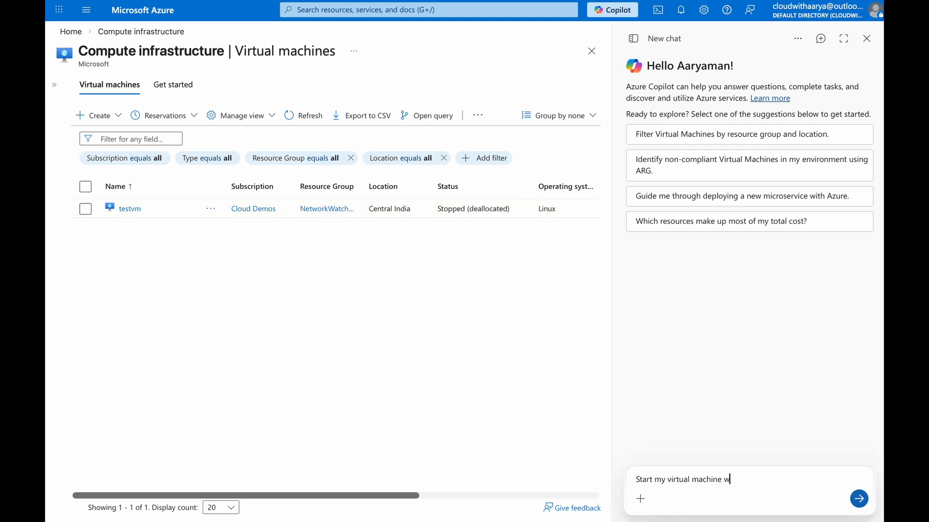
{"action": "type", "text": "hich is stopped"}
{"action": "key", "text": "Return"}
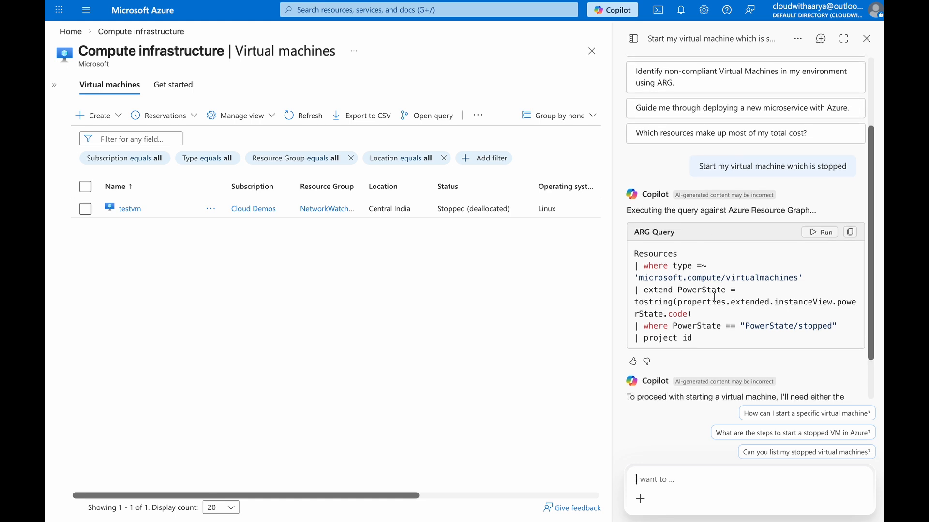
{"action": "double_click", "coordinate": [817, 276]}
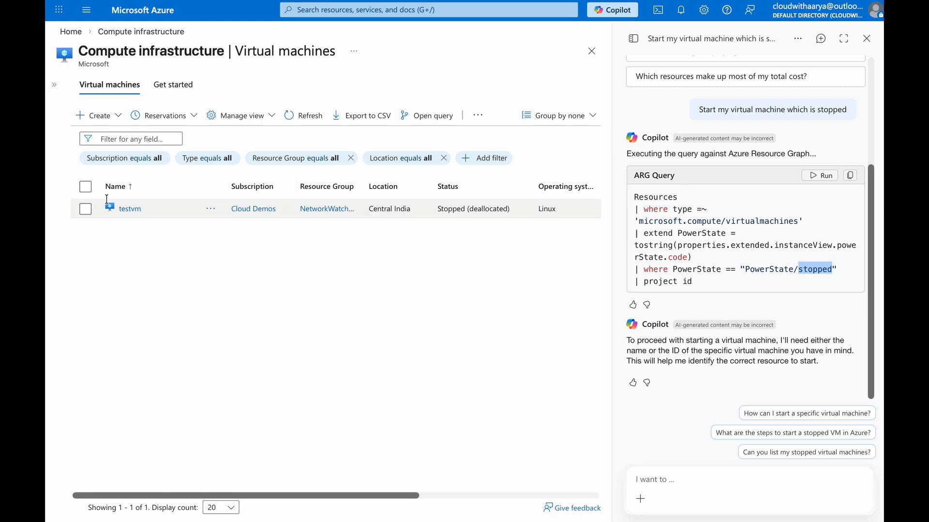
Step: Reply to Copilot with "Stopped allocated state" to specify which virtual machine to start
{"action": "left_click", "coordinate": [678, 481]}
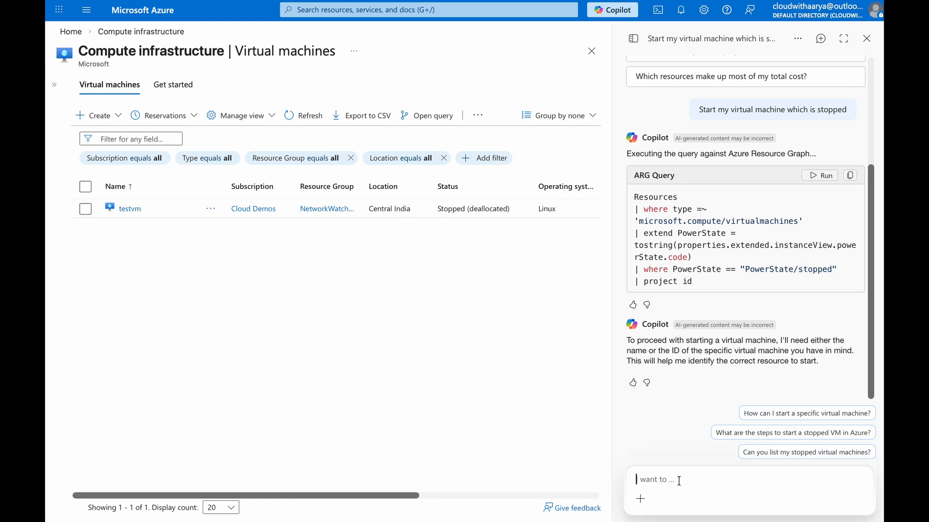
{"action": "type", "text": "Stopped a"}
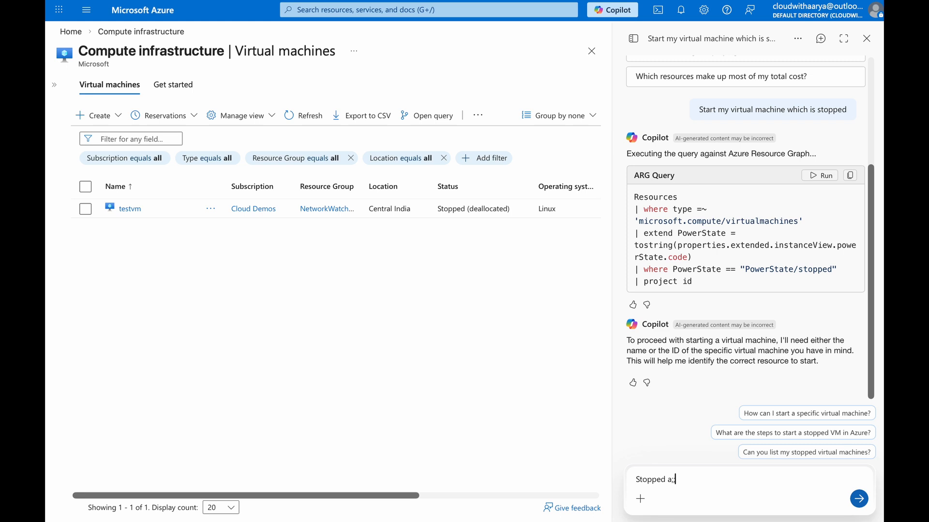
{"action": "type", "text": "llocated state"}
{"action": "key", "text": "Return"}
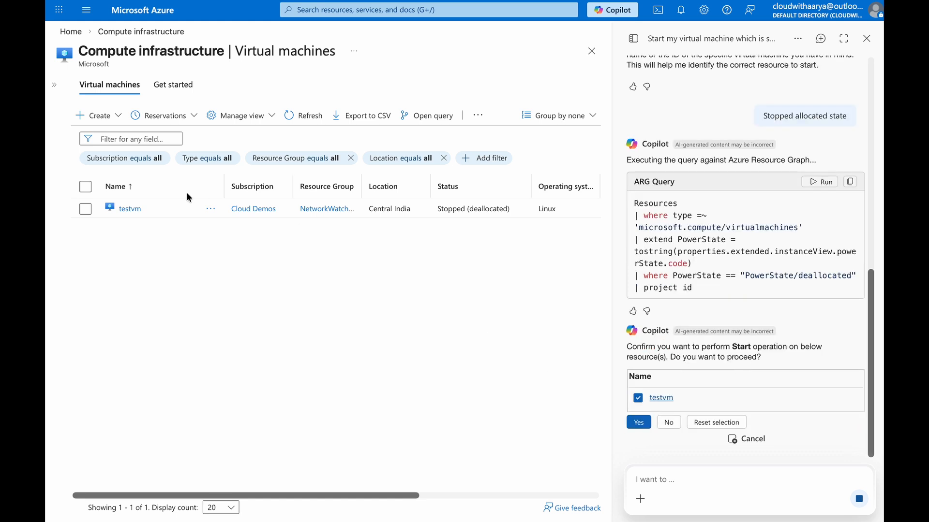
Step: Confirm Copilot's Start operation on testvm and refresh the virtual machines list to check its status
{"action": "left_click", "coordinate": [636, 426]}
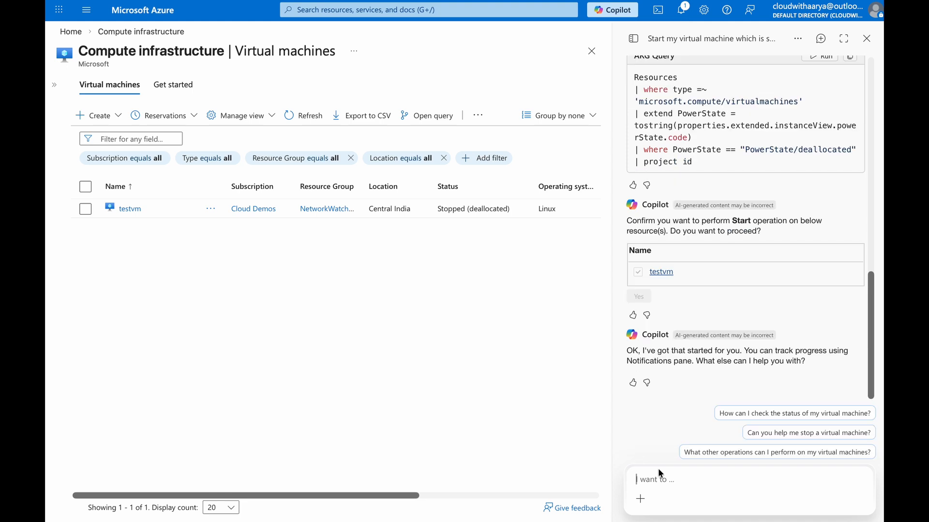
{"action": "left_click", "coordinate": [310, 116]}
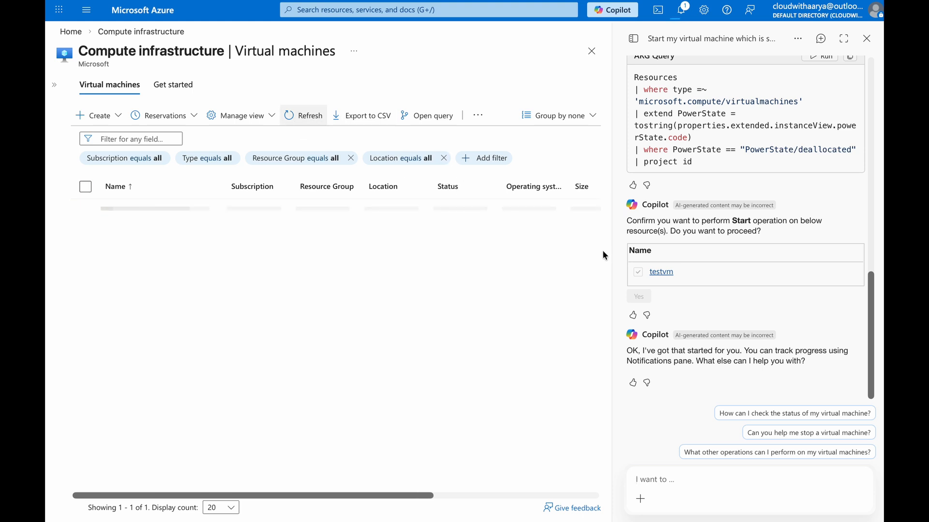
{"action": "double_click", "coordinate": [451, 208]}
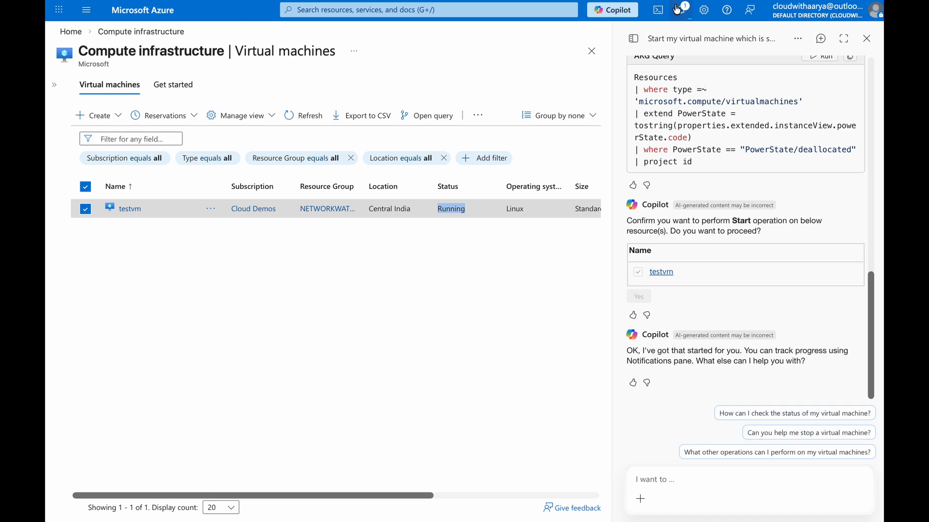
Step: Open a Cloud Shell PowerShell session and adjust the height of its pane
{"action": "left_click", "coordinate": [658, 9]}
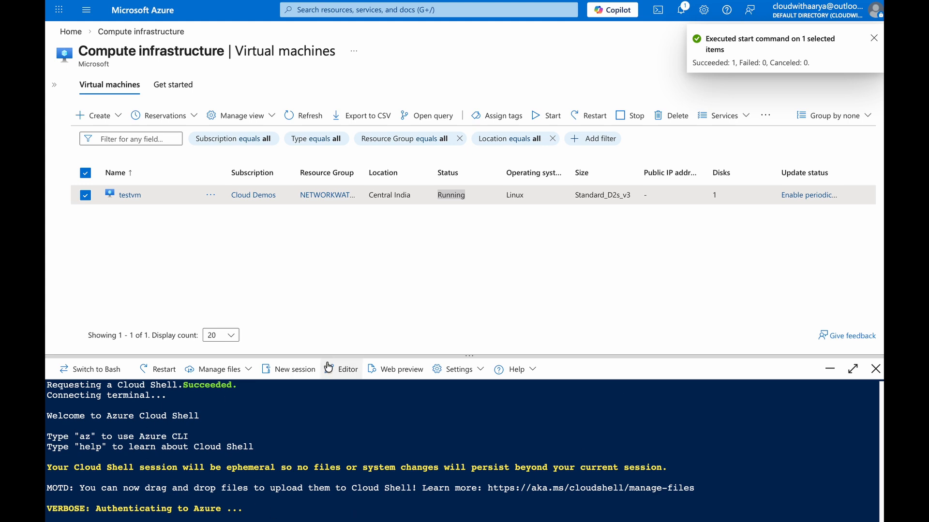
{"action": "left_click_drag", "start_coordinate": [367, 356], "coordinate": [367, 274]}
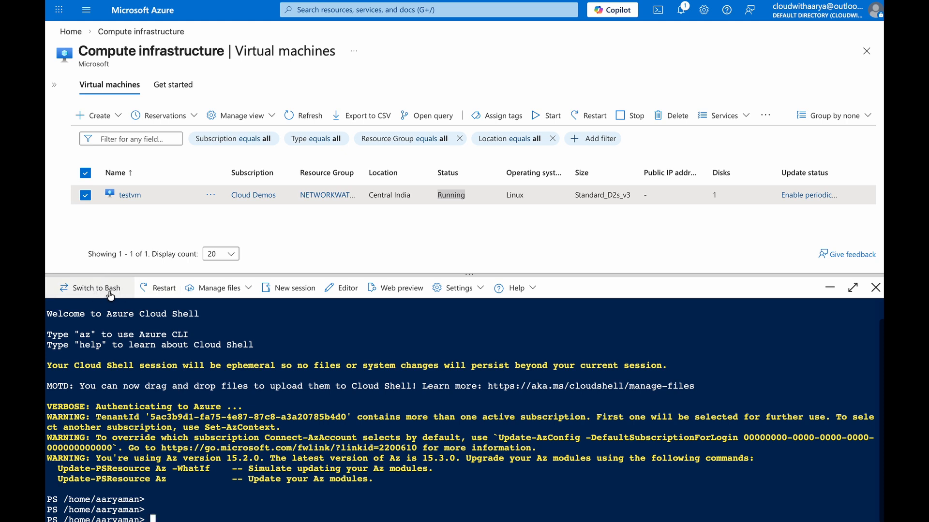
{"action": "left_click_drag", "start_coordinate": [470, 274], "coordinate": [481, 372]}
Step: Reopen Copilot beside Cloud Shell and ask for "powers shell script to delete the VM name - testvm"
{"action": "left_click", "coordinate": [612, 10]}
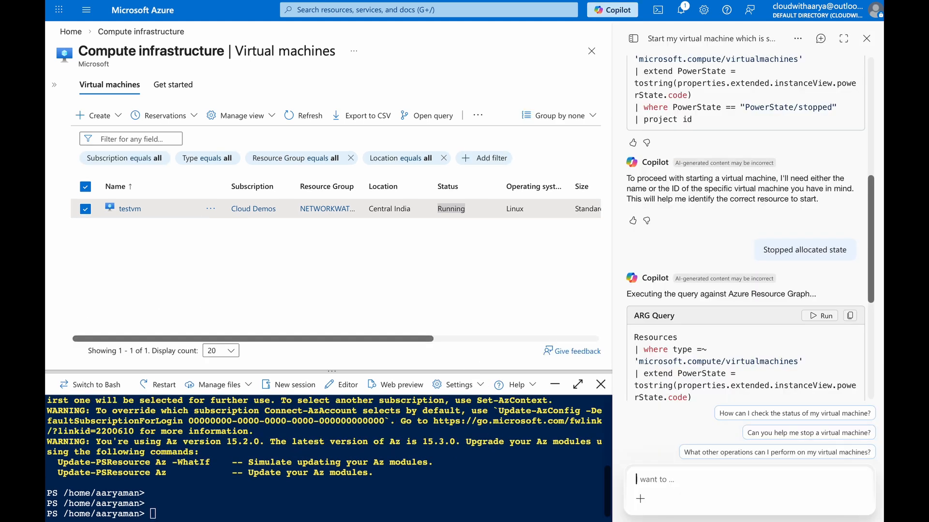
{"action": "type", "text": "pow"}
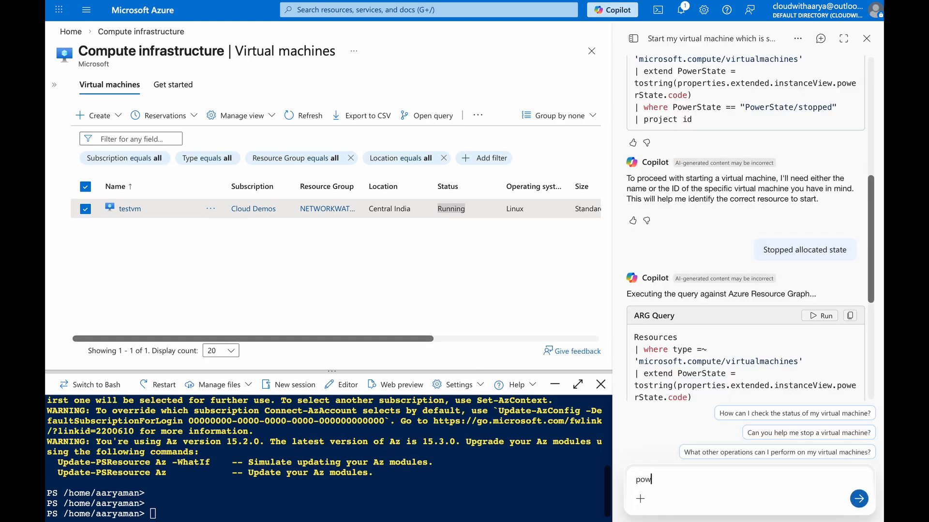
{"action": "type", "text": "ers shell script to delet"}
{"action": "key", "text": "BackSpace"}
{"action": "type", "text": "lete the VM"}
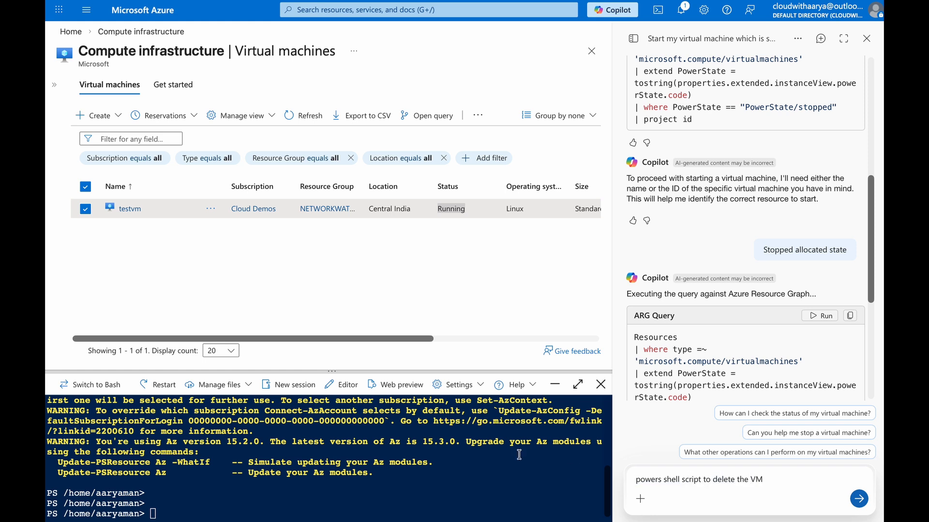
{"action": "double_click", "coordinate": [124, 209]}
{"action": "key", "text": "ctrl+c"}
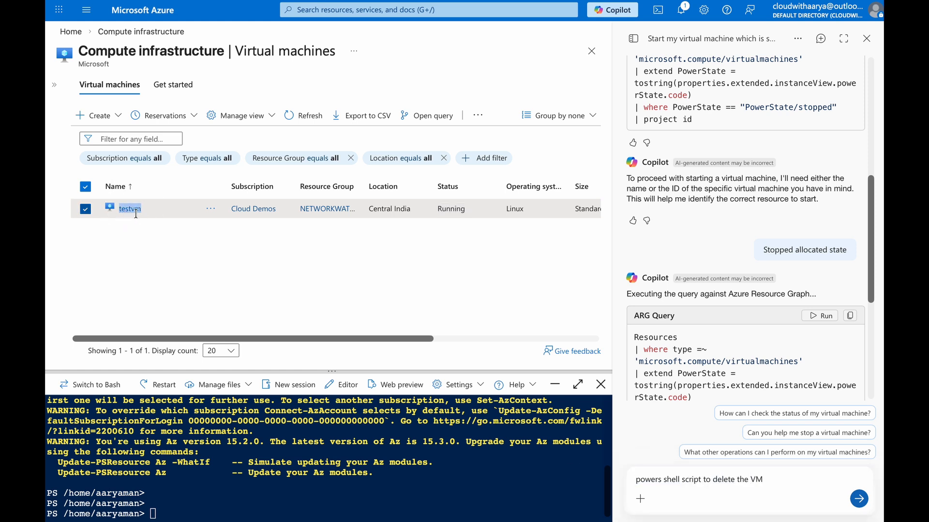
{"action": "left_click", "coordinate": [675, 475]}
{"action": "type", "text": "name -"}
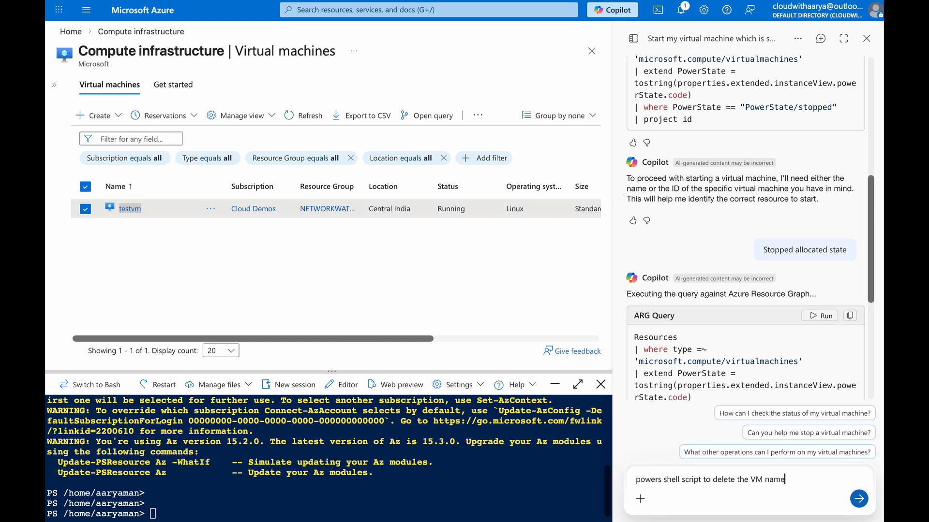
{"action": "key", "text": "ctrl+v"}
{"action": "key", "text": "Return"}
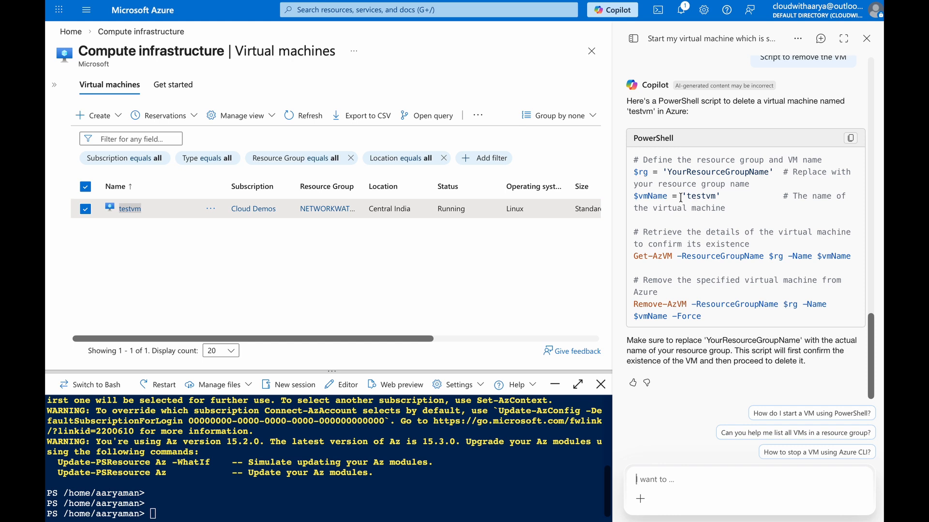
Step: Review Copilot's PowerShell script for removing testvm, including its resource group placeholder, and copy the script
{"action": "left_click_drag", "start_coordinate": [668, 172], "coordinate": [770, 173]}
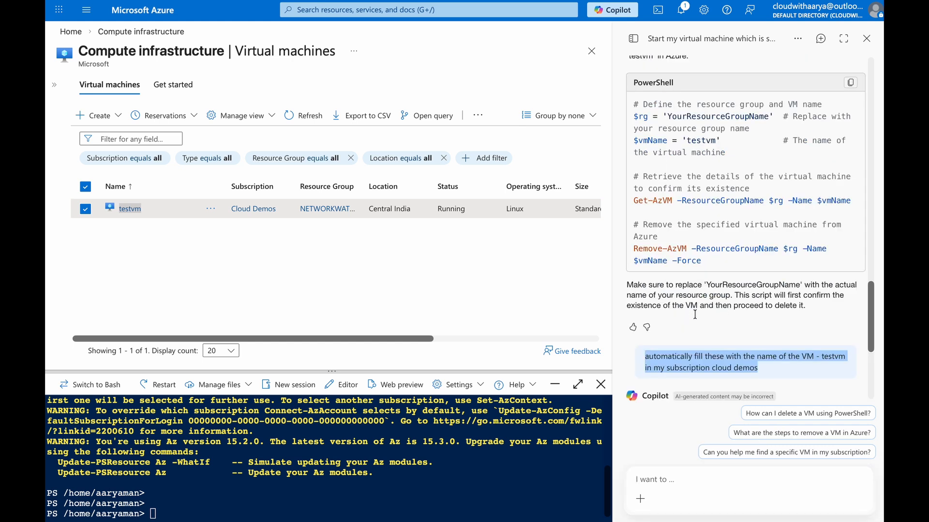
{"action": "scroll", "coordinate": [697, 315], "scroll_direction": "up", "scroll_amount": 3}
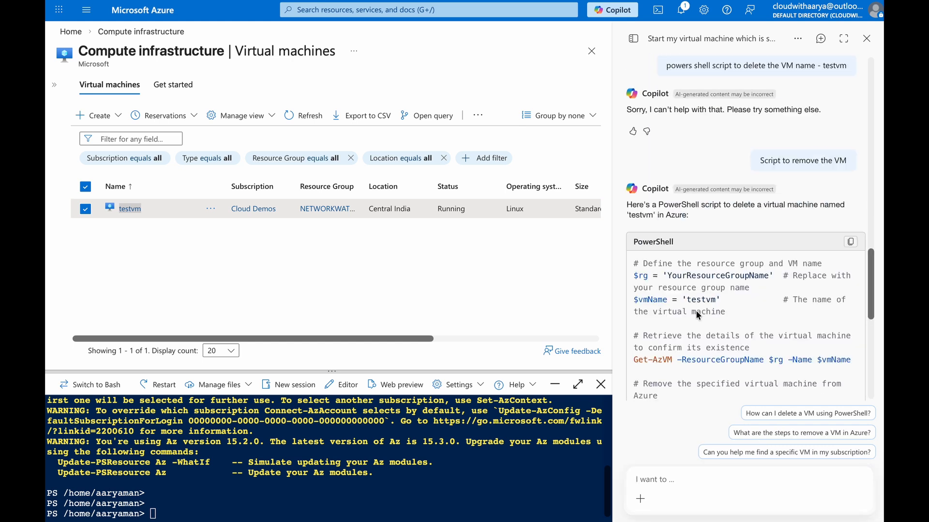
{"action": "scroll", "coordinate": [730, 297], "scroll_direction": "down", "scroll_amount": 2}
{"action": "left_click", "coordinate": [850, 157]}
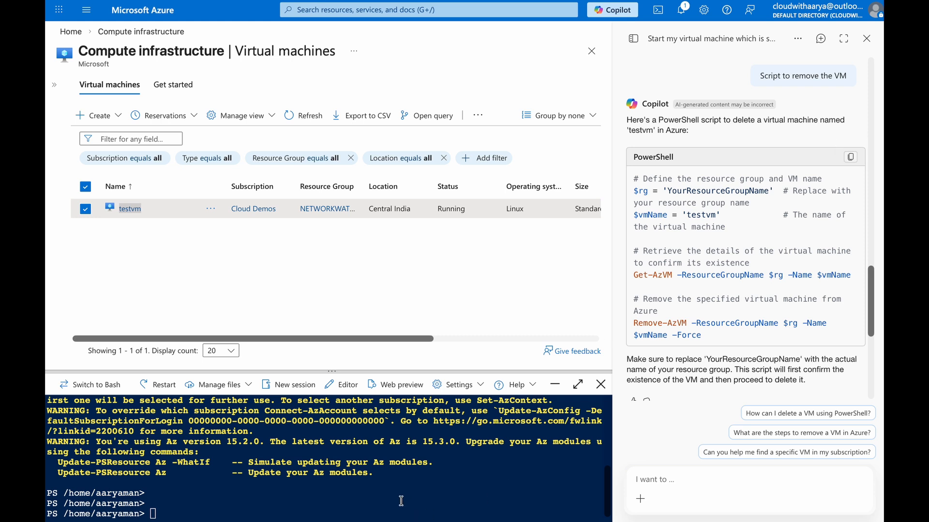
Step: Copy the script's $rg assignment into Cloud Shell and strip out the placeholder resource group name
{"action": "left_click_drag", "start_coordinate": [634, 192], "coordinate": [773, 191]}
{"action": "key", "text": "ctrl+c"}
{"action": "left_click", "coordinate": [359, 510]}
{"action": "key", "text": "ctrl+v"}
{"action": "key", "text": "BackSpace"}
{"action": "key", "text": "BackSpace"}
{"action": "key", "text": "BackSpace"}
{"action": "key", "text": "BackSpace"}
{"action": "key", "text": "BackSpace"}
{"action": "key", "text": "BackSpace"}
{"action": "key", "text": "BackSpace"}
{"action": "key", "text": "BackSpace"}
{"action": "key", "text": "BackSpace"}
{"action": "key", "text": "BackSpace"}
{"action": "key", "text": "BackSpace"}
{"action": "key", "text": "BackSpace"}
{"action": "key", "text": "BackSpace"}
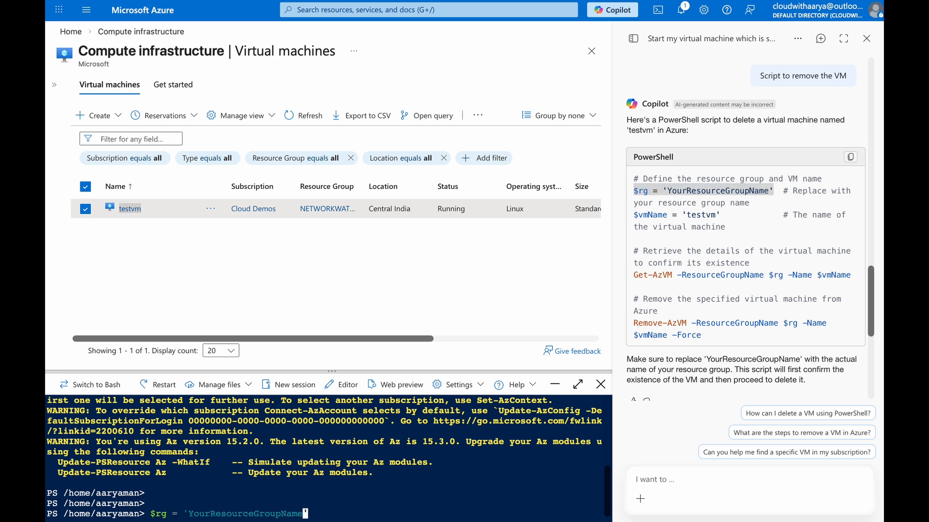
{"action": "key", "text": "BackSpace"}
{"action": "key", "text": "BackSpace"}
{"action": "key", "text": "BackSpace"}
{"action": "key", "text": "BackSpace"}
{"action": "key", "text": "BackSpace"}
{"action": "key", "text": "BackSpace"}
{"action": "key", "text": "BackSpace"}
{"action": "key", "text": "BackSpace"}
{"action": "key", "text": "BackSpace"}
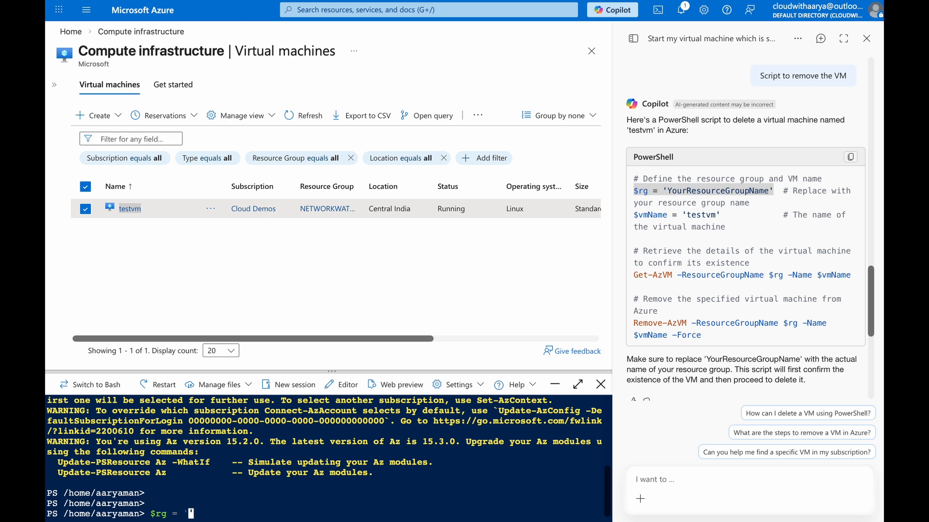
Step: Copy the resource group name from testvm's overview and run $rg = 'NETWORKWATCHERRG' in Cloud Shell
{"action": "left_click", "coordinate": [130, 208]}
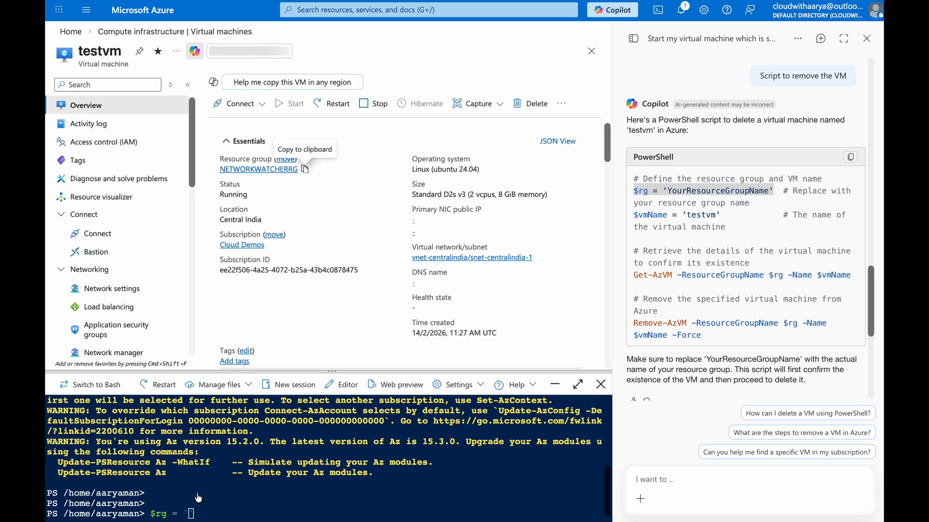
{"action": "key", "text": "ctrl+v"}
{"action": "type", "text": "'"}
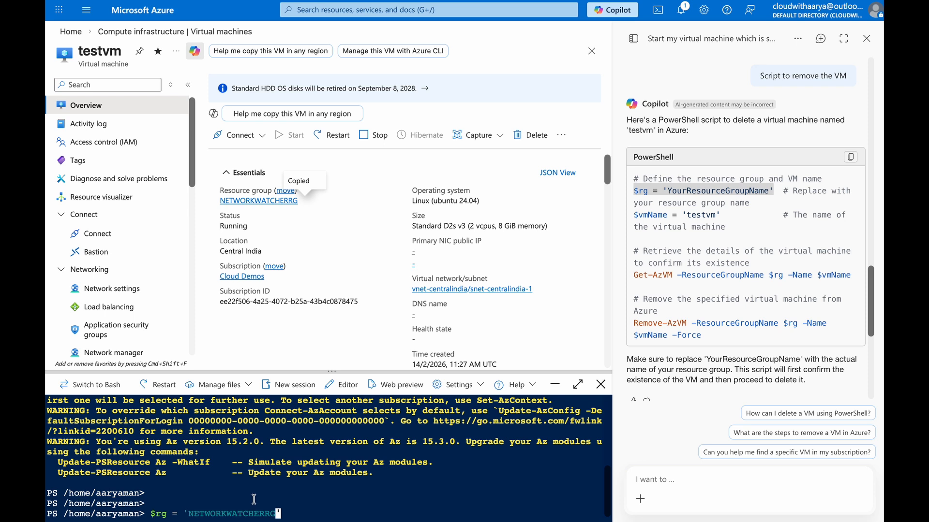
{"action": "key", "text": "Return"}
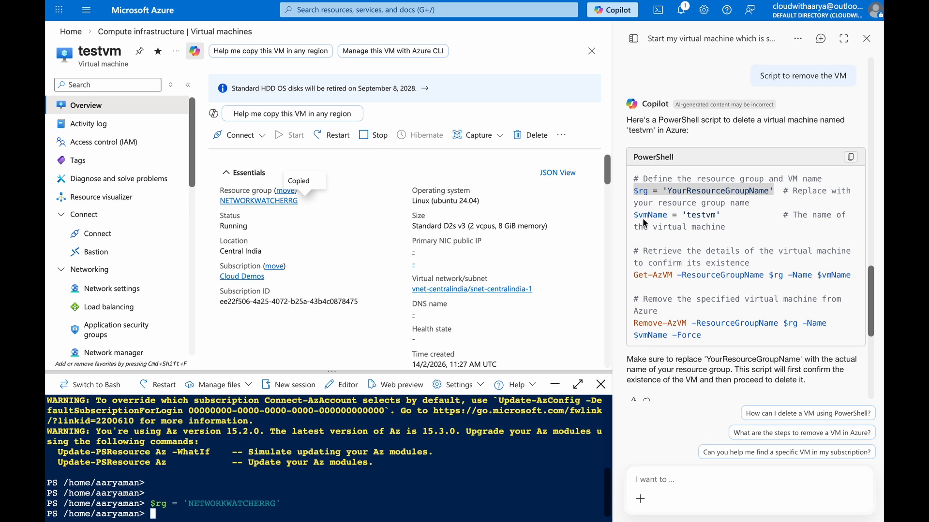
Step: Copy the script's $vmName = 'testvm' assignment into Cloud Shell and run it
{"action": "left_click_drag", "start_coordinate": [633, 216], "coordinate": [726, 215]}
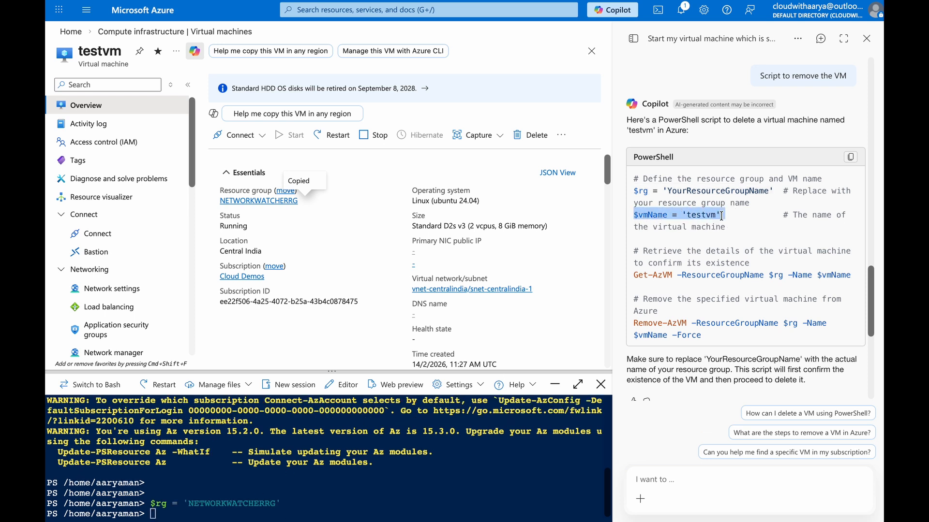
{"action": "left_click", "coordinate": [430, 468]}
{"action": "key", "text": "ctrl+v"}
{"action": "key", "text": "Return"}
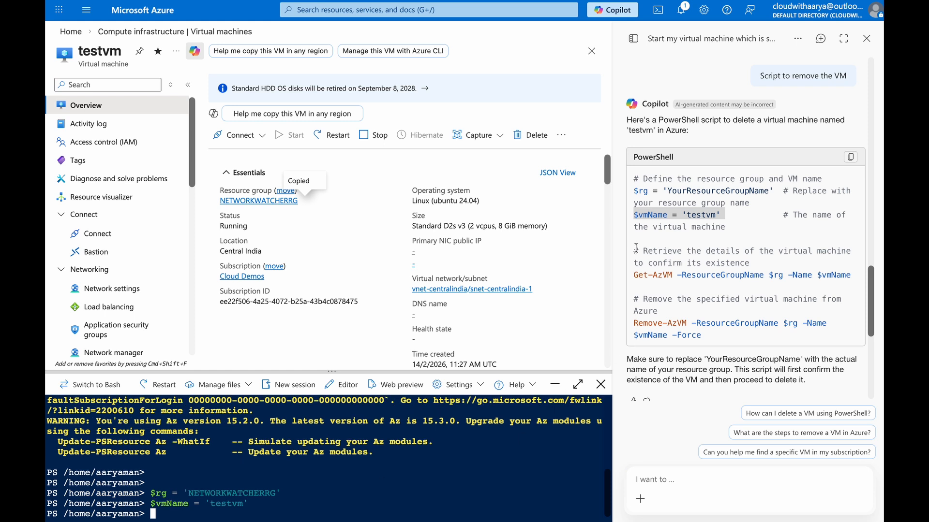
Step: List the account's subscriptions in Cloud Shell with get-AzSubscription
{"action": "left_click_drag", "start_coordinate": [636, 248], "coordinate": [800, 341]}
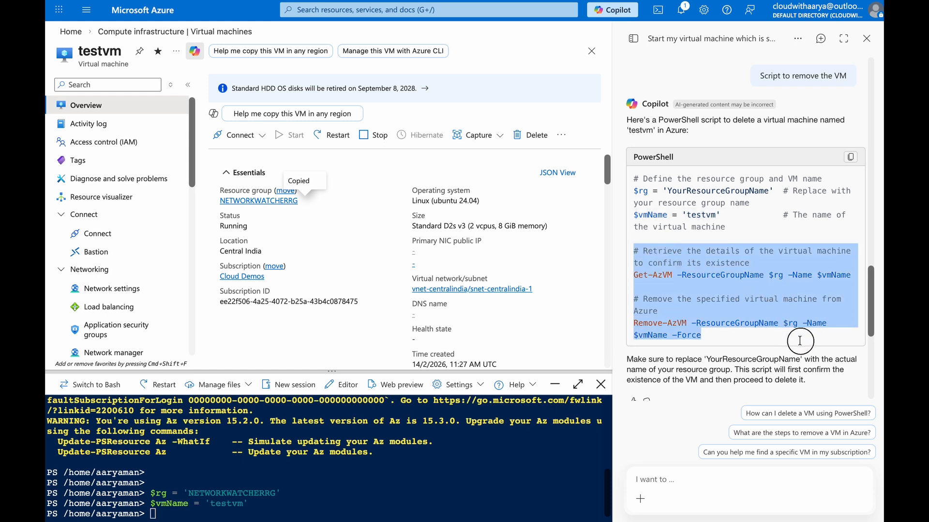
{"action": "left_click", "coordinate": [351, 504]}
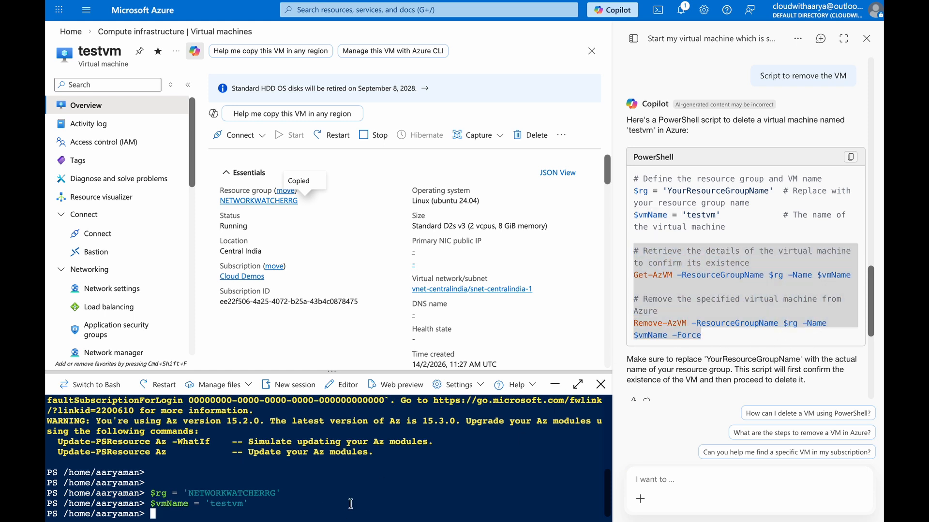
{"action": "type", "text": "g"}
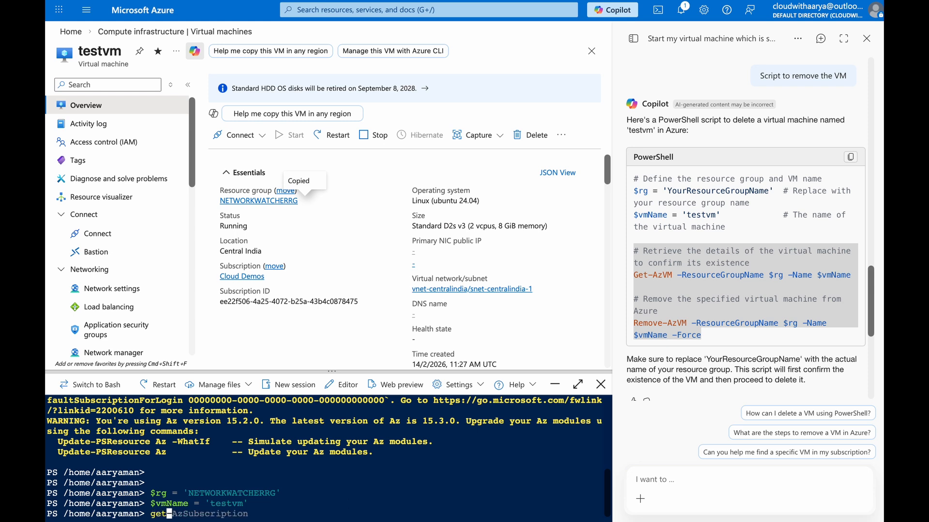
{"action": "type", "text": "et"}
{"action": "key", "text": "Right"}
{"action": "key", "text": "Return"}
Step: Try to switch the Cloud Shell context by subscription name, running Set-AzContext -subscription Cloud Demos
{"action": "type", "text": "sewt"}
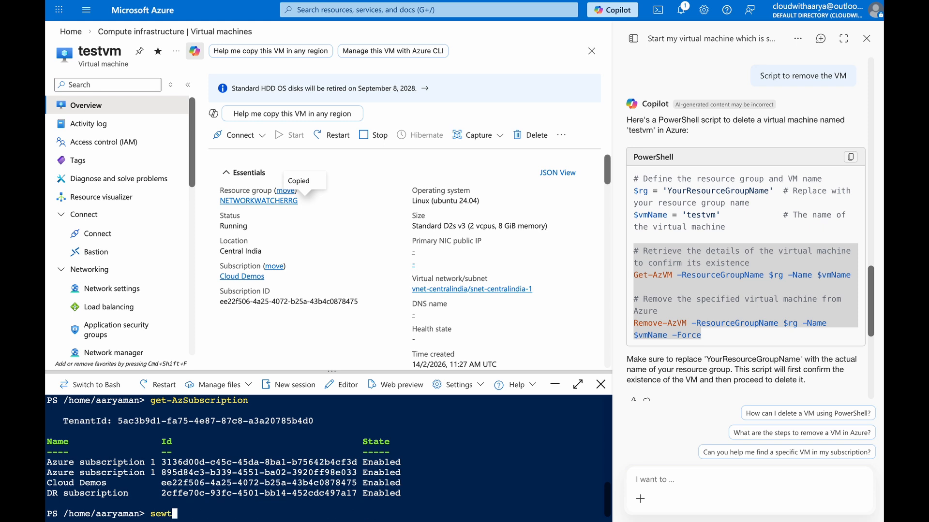
{"action": "key", "text": "BackSpace"}
{"action": "type", "text": "t-azc"}
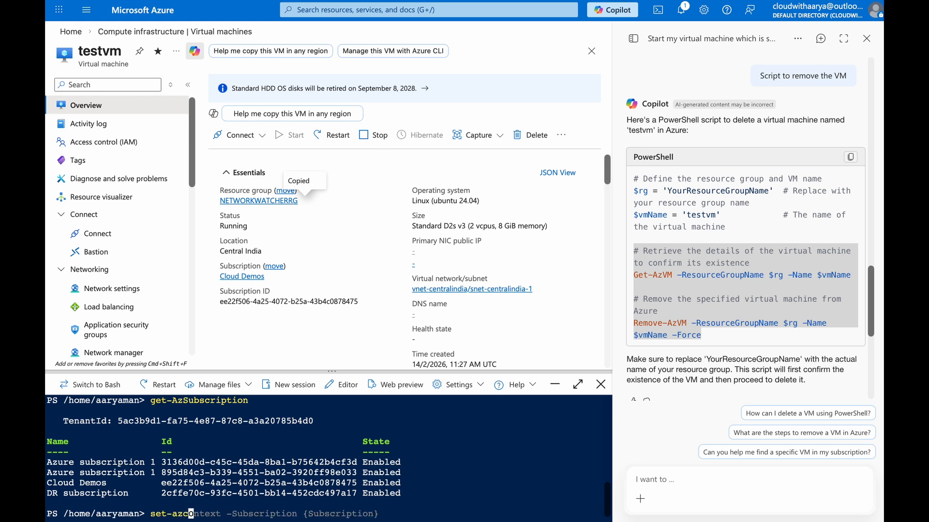
{"action": "key", "text": "Tab"}
{"action": "type", "text": "-su"}
{"action": "key", "text": "ctrl+Right"}
{"action": "left_click", "coordinate": [271, 277]}
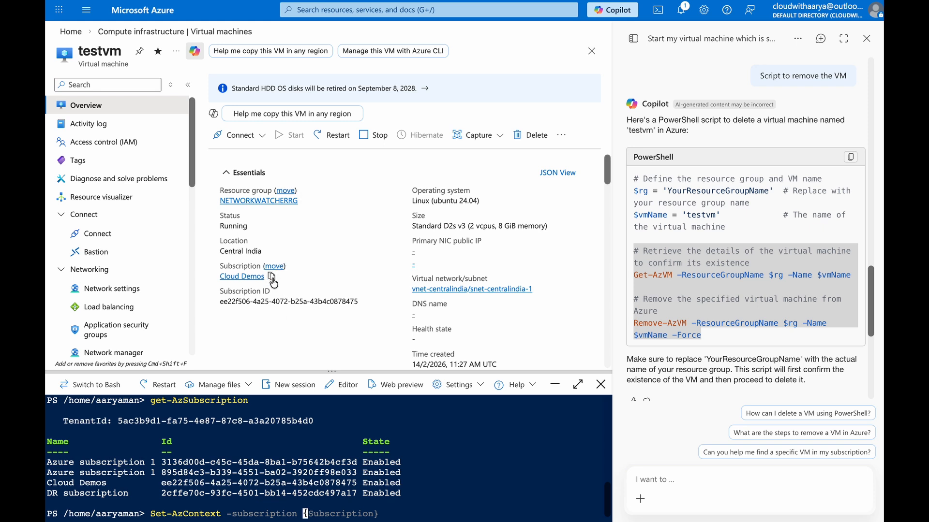
{"action": "key", "text": "ctrl+v"}
{"action": "key", "text": "Return"}
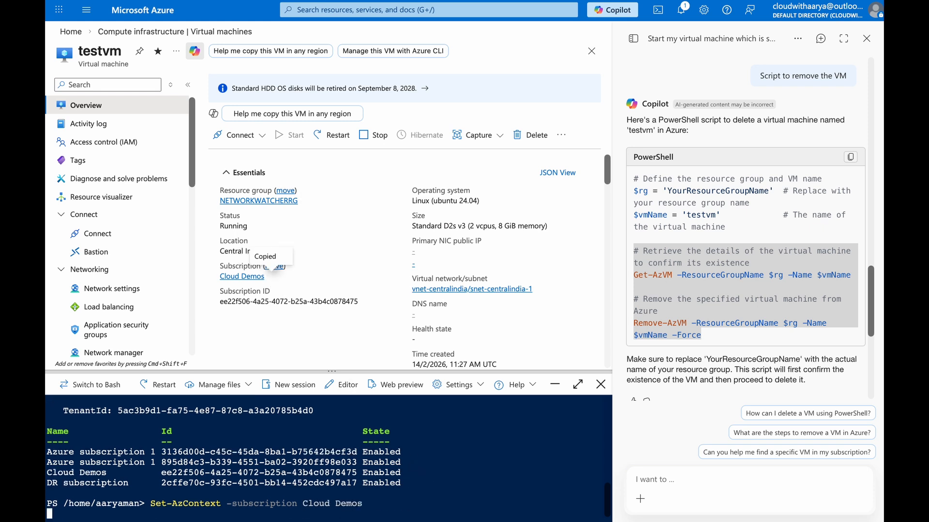
Step: Rerun Set-AzContext with the subscription ID copied from testvm's overview in place of the subscription name
{"action": "key", "text": "Up"}
{"action": "key", "text": "BackSpace"}
{"action": "key", "text": "BackSpace"}
{"action": "key", "text": "BackSpace"}
{"action": "key", "text": "BackSpace"}
{"action": "key", "text": "BackSpace"}
{"action": "key", "text": "BackSpace"}
{"action": "key", "text": "BackSpace"}
{"action": "key", "text": "BackSpace"}
{"action": "key", "text": "BackSpace"}
{"action": "key", "text": "BackSpace"}
{"action": "key", "text": "BackSpace"}
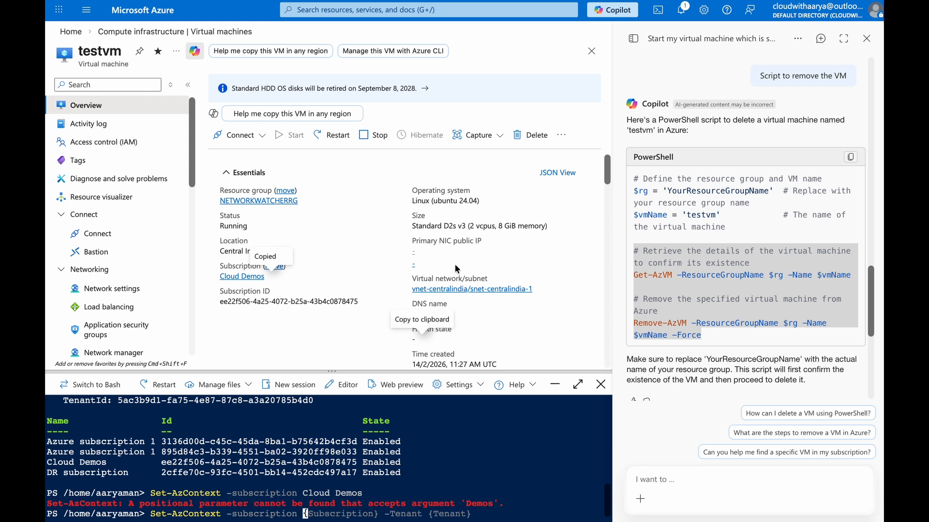
{"action": "left_click", "coordinate": [365, 301]}
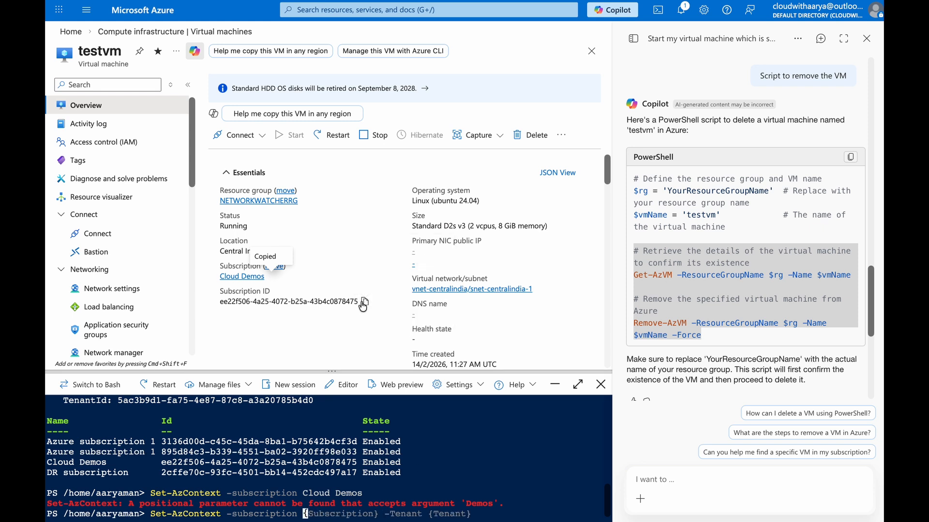
{"action": "left_click", "coordinate": [396, 483]}
{"action": "key", "text": "ctrl+v"}
{"action": "key", "text": "Return"}
{"action": "left_click_drag", "start_coordinate": [50, 494], "coordinate": [120, 490]}
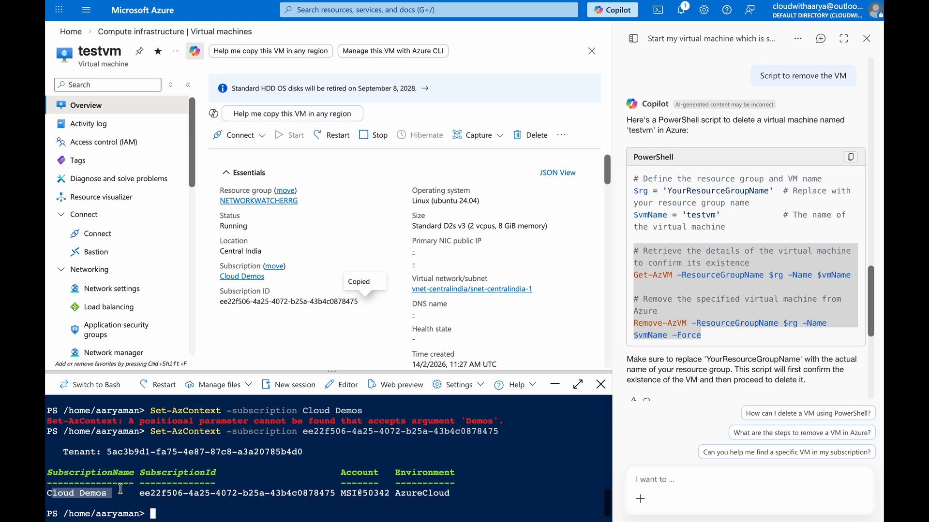
Step: Copy the script's Get-AzVM and Remove-AzVM -Force commands into Cloud Shell and run them to delete testvm
{"action": "right_click", "coordinate": [636, 248]}
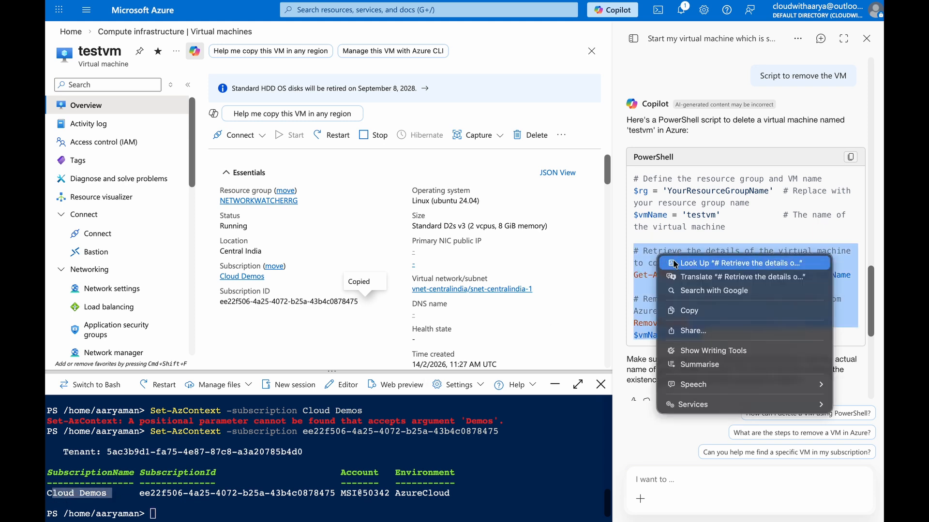
{"action": "left_click", "coordinate": [662, 314]}
{"action": "left_click", "coordinate": [502, 468]}
{"action": "key", "text": "super+v"}
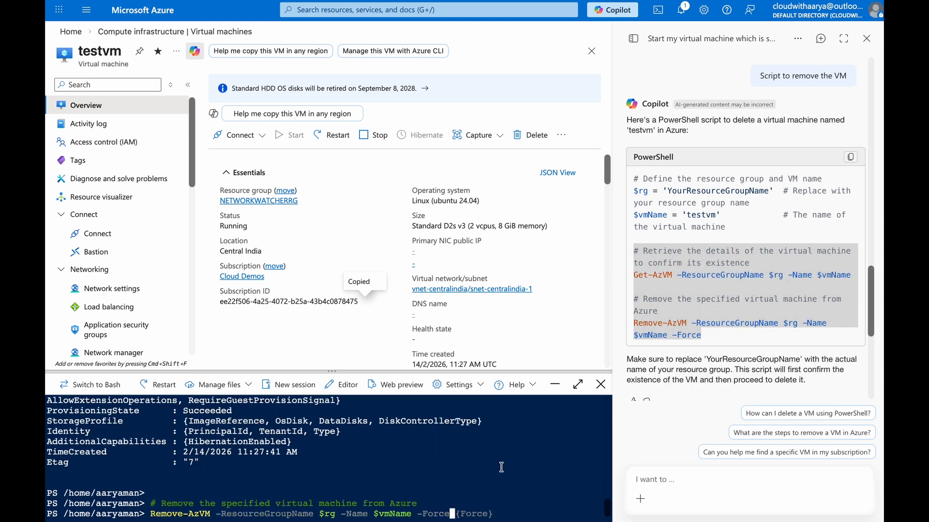
{"action": "key", "text": "Return"}
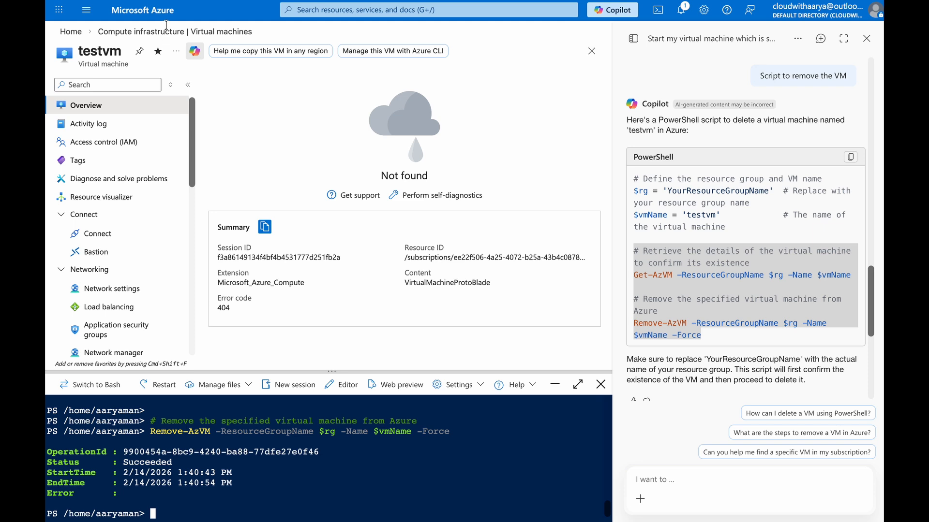
Step: Reopen testvm from the recent resources on the home page and close the Copilot pane
{"action": "left_click", "coordinate": [155, 14]}
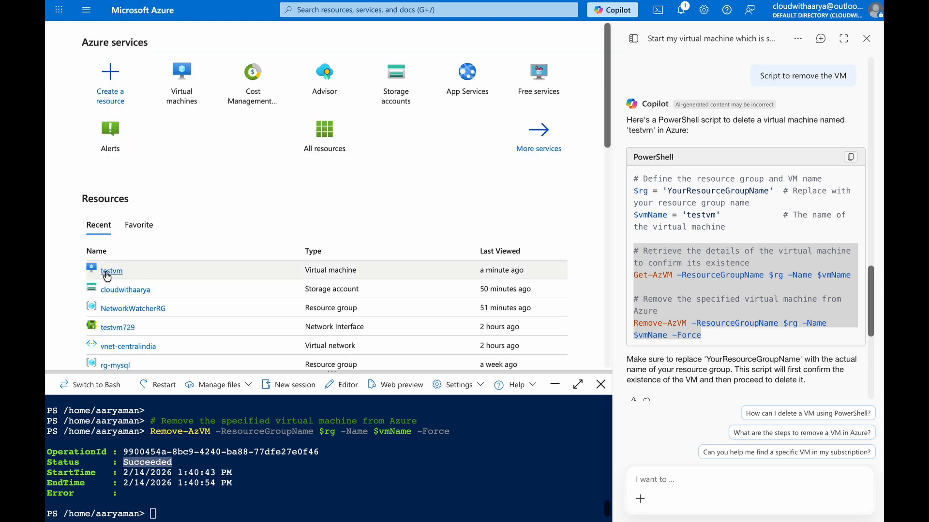
{"action": "left_click", "coordinate": [107, 273]}
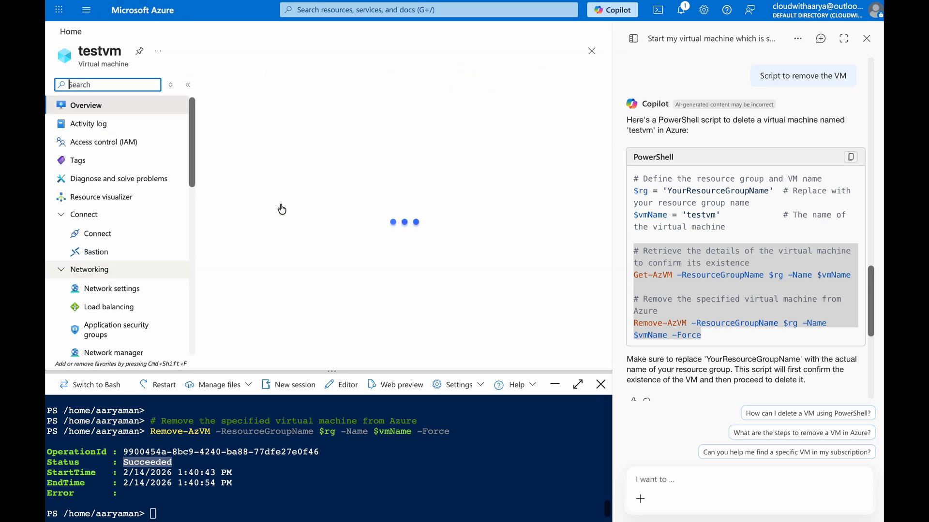
{"action": "left_click", "coordinate": [866, 38]}
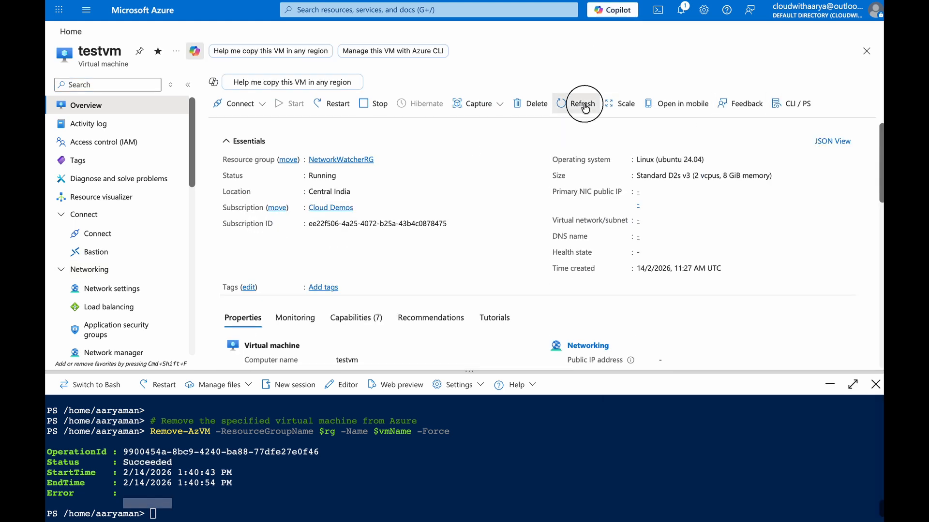
Step: Close Cloud Shell and open the virtual machines list from the home page
{"action": "left_click", "coordinate": [148, 22]}
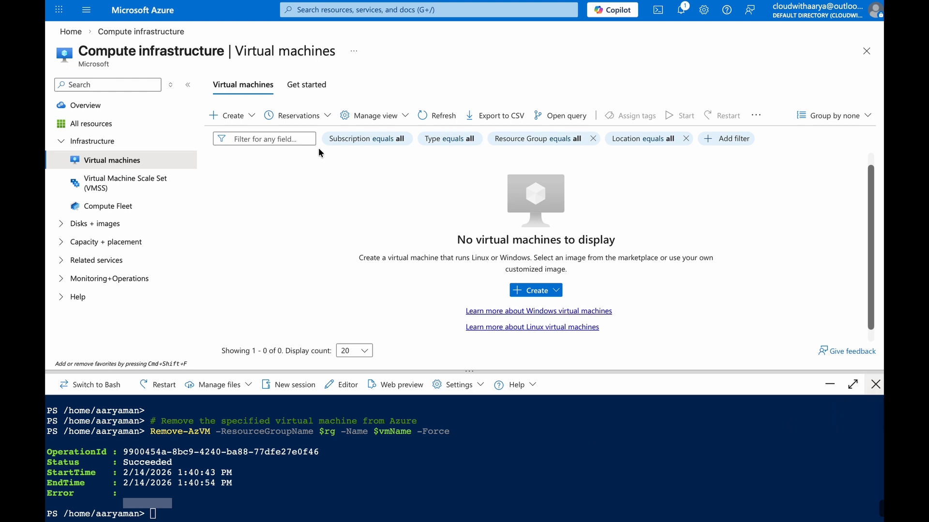
{"action": "left_click", "coordinate": [876, 387]}
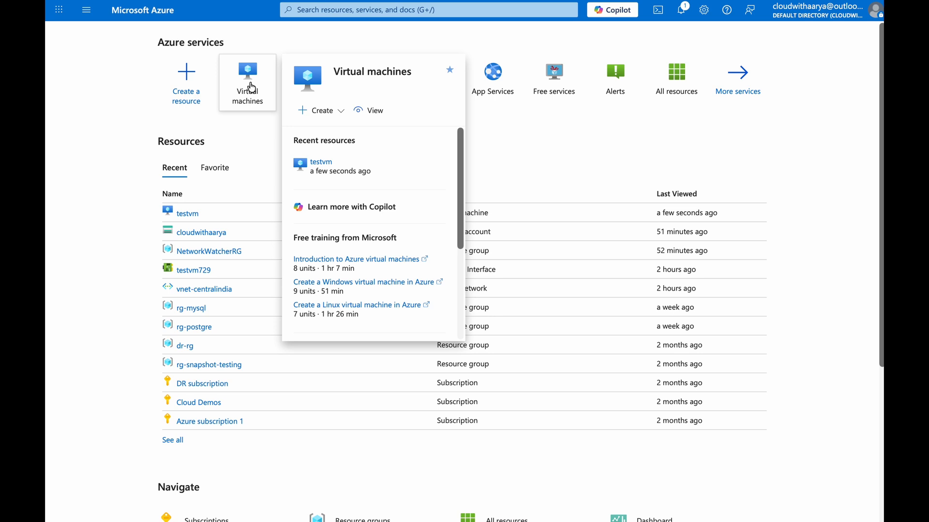
{"action": "left_click", "coordinate": [245, 86]}
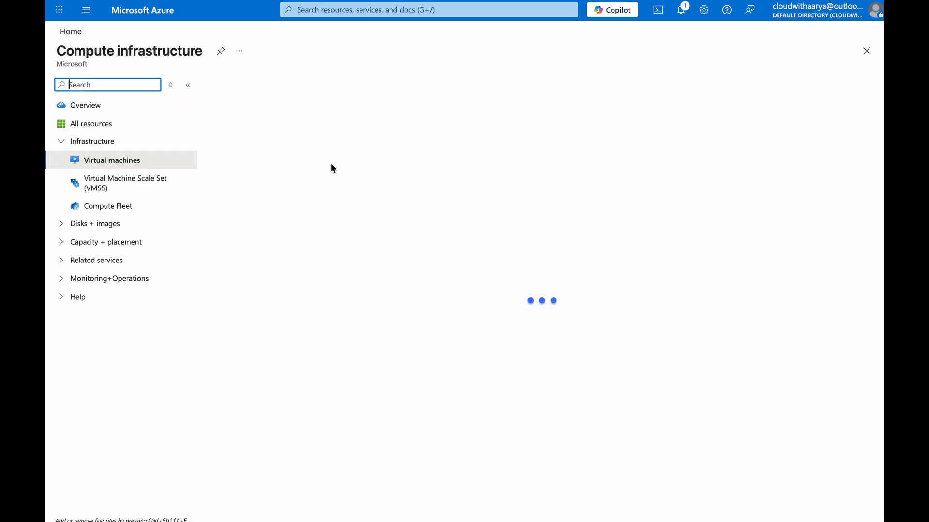
Step: Filter the virtual machines list to the Cloud Demos subscription only
{"action": "left_click", "coordinate": [385, 140]}
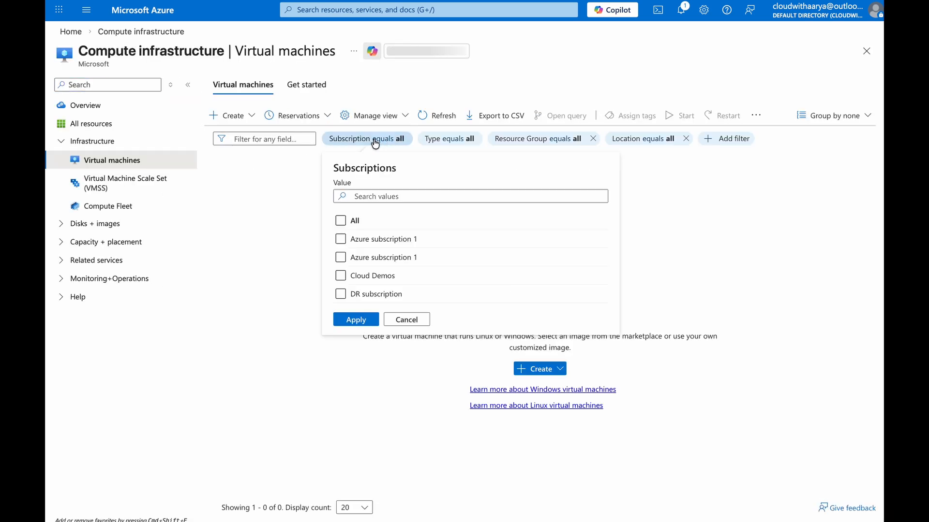
{"action": "left_click", "coordinate": [342, 239]}
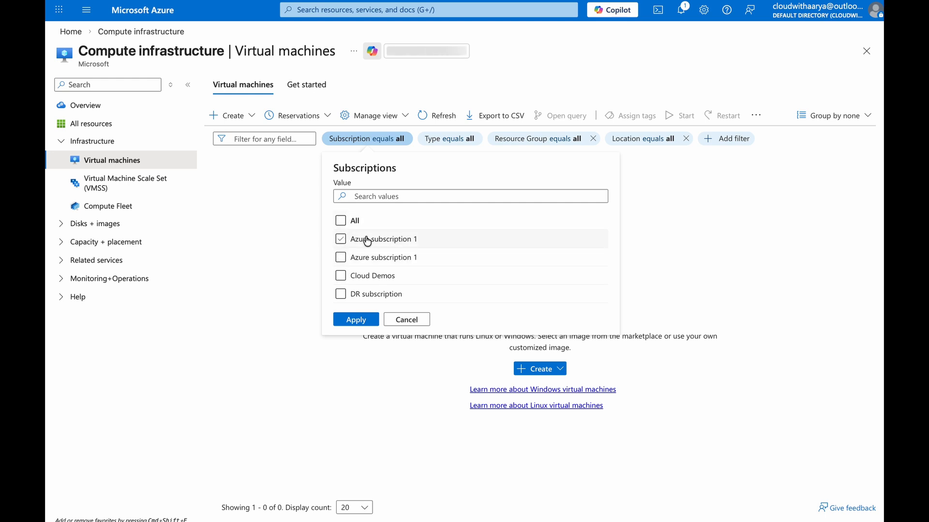
{"action": "left_click", "coordinate": [344, 259]}
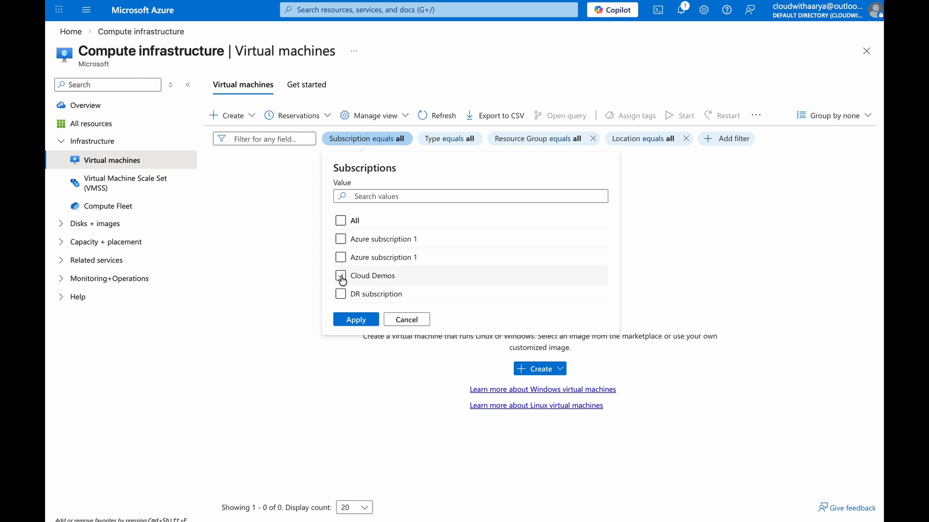
{"action": "left_click", "coordinate": [341, 276]}
{"action": "left_click", "coordinate": [356, 320]}
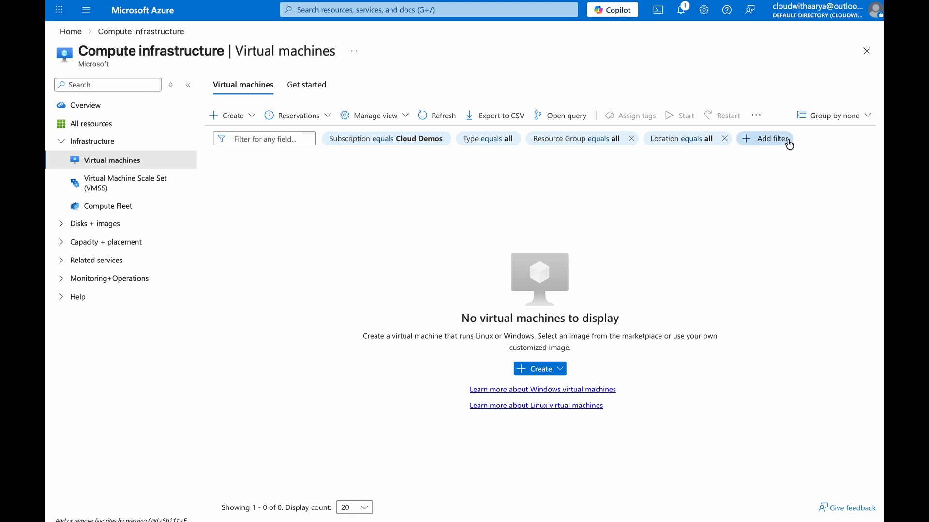
Step: In the portal settings, create an advanced filter named "mypersonal filter" with Subscription name == Cloud Demos
{"action": "left_click", "coordinate": [128, 10]}
{"action": "left_click", "coordinate": [703, 9]}
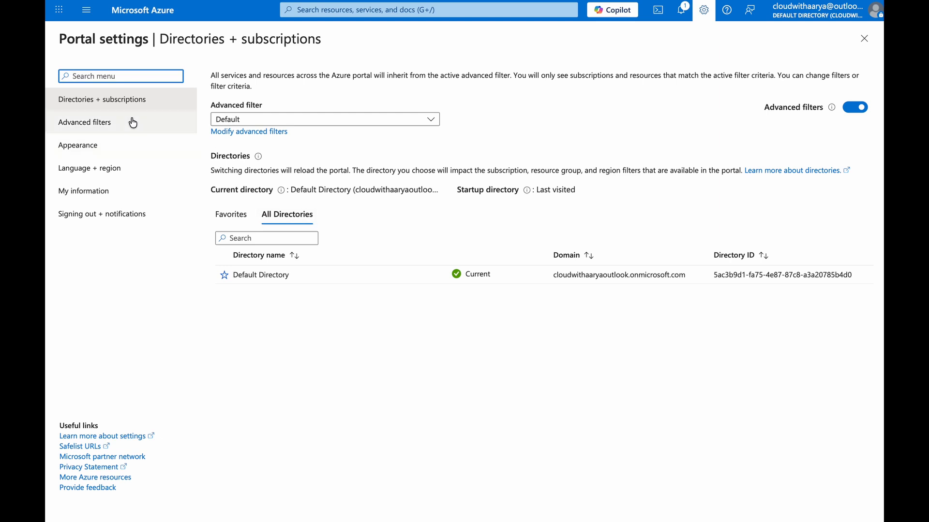
{"action": "left_click", "coordinate": [100, 125]}
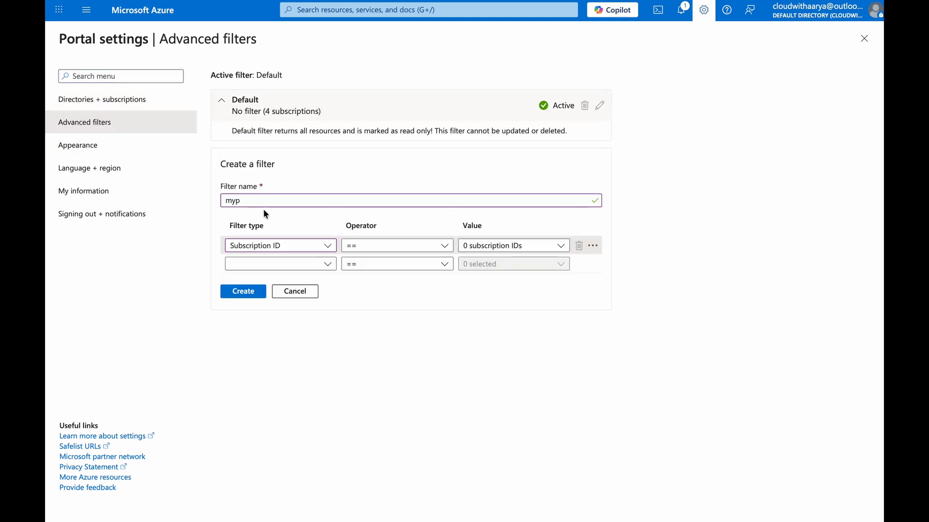
{"action": "left_click_drag", "start_coordinate": [245, 202], "coordinate": [211, 203]}
{"action": "type", "text": "mypersonal filter"}
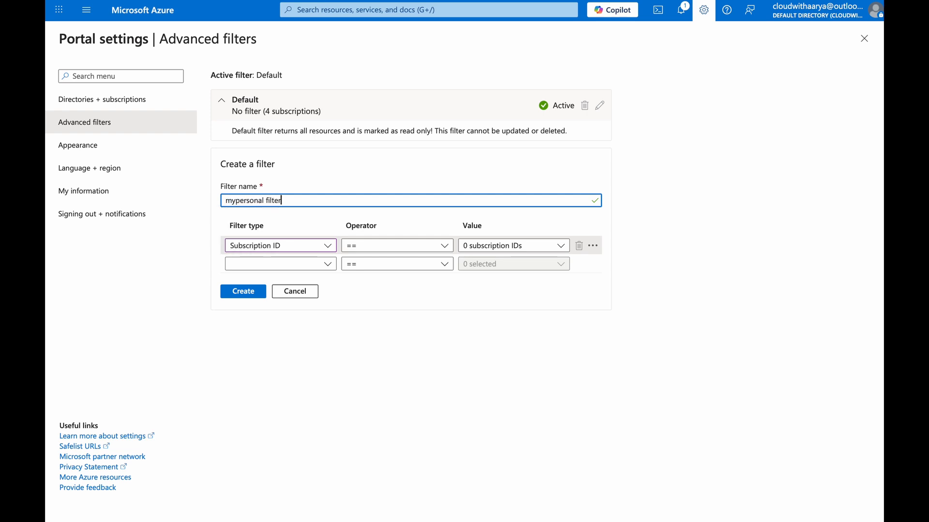
{"action": "left_click", "coordinate": [289, 264]}
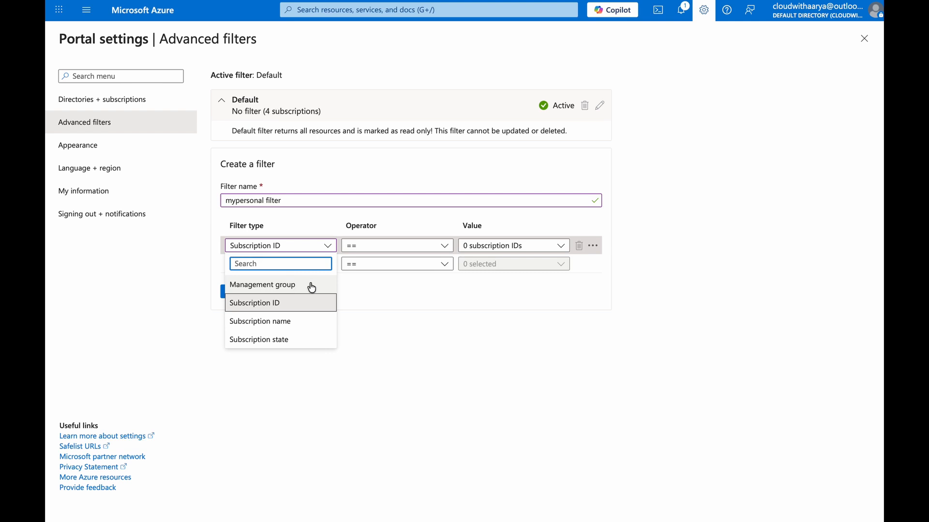
{"action": "left_click", "coordinate": [301, 322]}
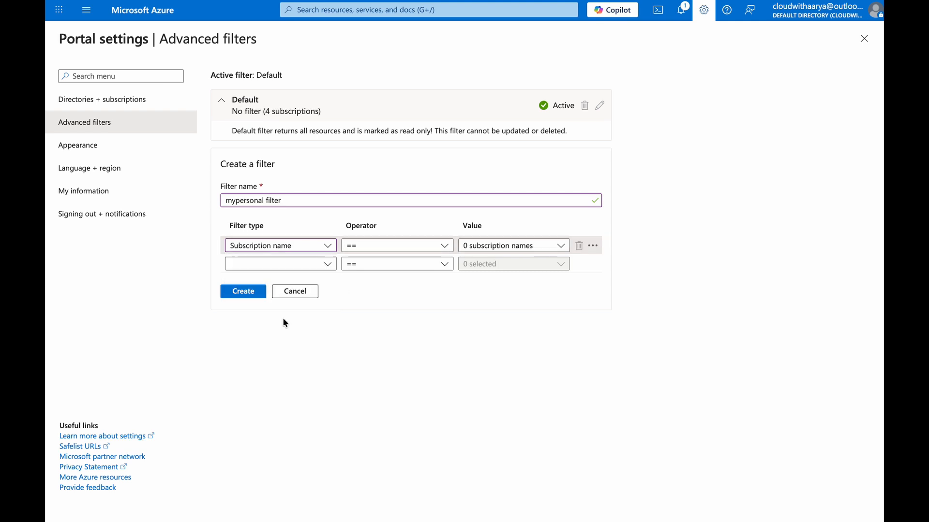
{"action": "left_click", "coordinate": [472, 246]}
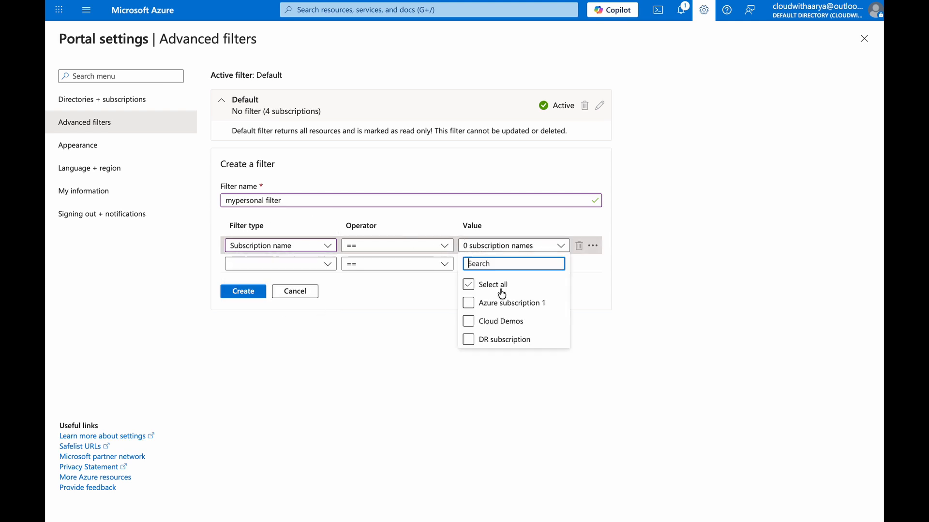
{"action": "left_click", "coordinate": [469, 322]}
{"action": "left_click", "coordinate": [243, 291]}
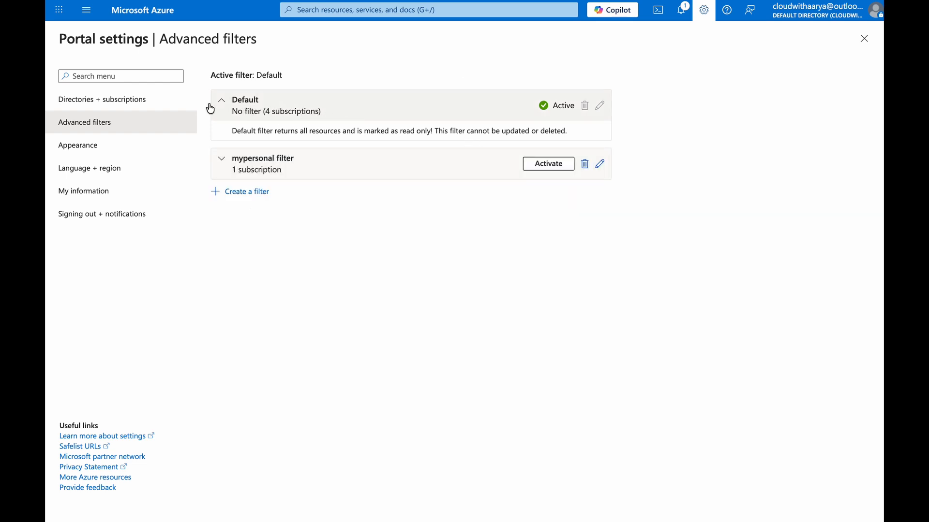
Step: Set the portal's advanced filter for directories and subscriptions to "mypersonal filter"
{"action": "left_click", "coordinate": [130, 100]}
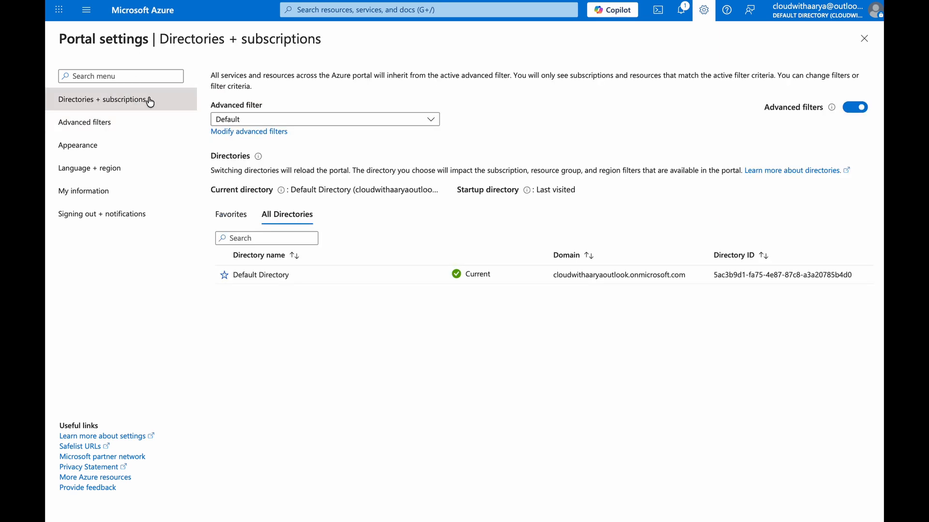
{"action": "left_click", "coordinate": [301, 118]}
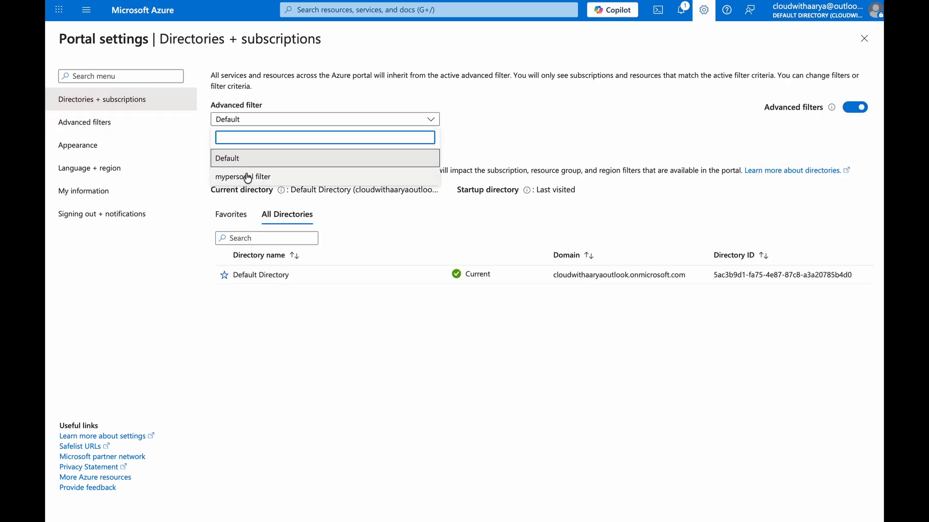
{"action": "left_click", "coordinate": [284, 178]}
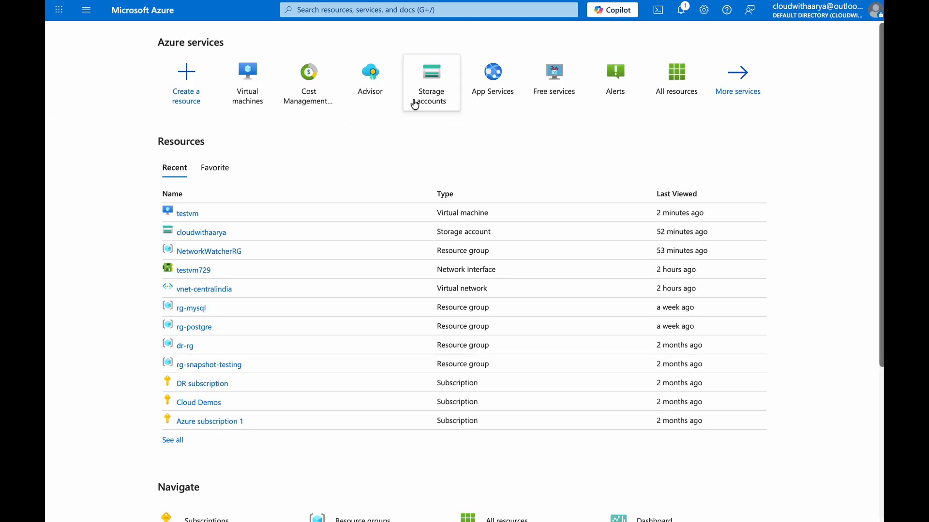
Step: Open the storage accounts list from the home page and check its subscription filter
{"action": "left_click", "coordinate": [448, 95]}
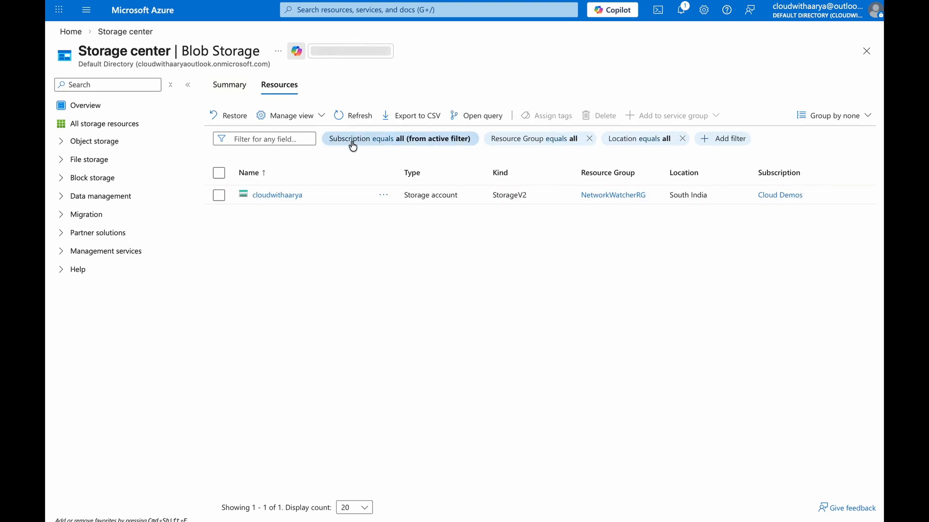
{"action": "left_click", "coordinate": [360, 140]}
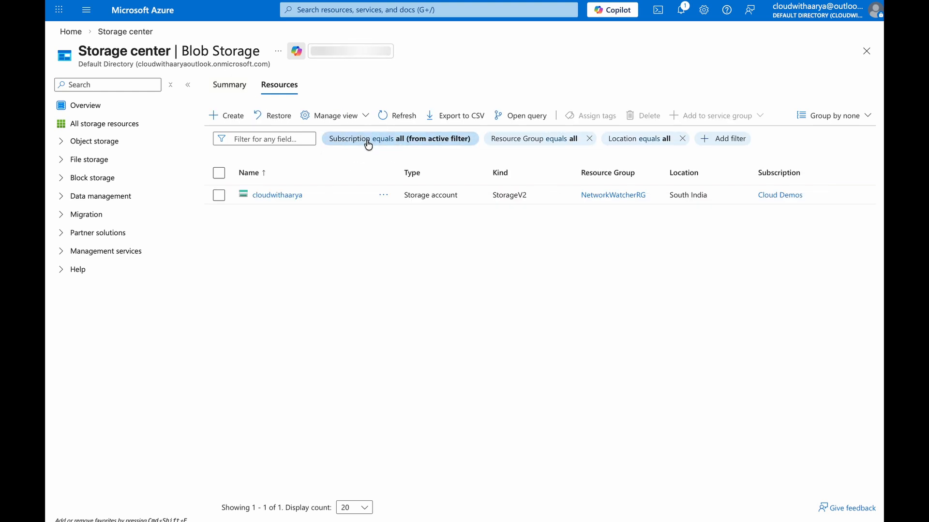
Step: Check which active filter and subscription values the storage accounts list's subscription filter offers, and return to the home page
{"action": "left_click", "coordinate": [431, 186]}
{"action": "left_click", "coordinate": [469, 191]}
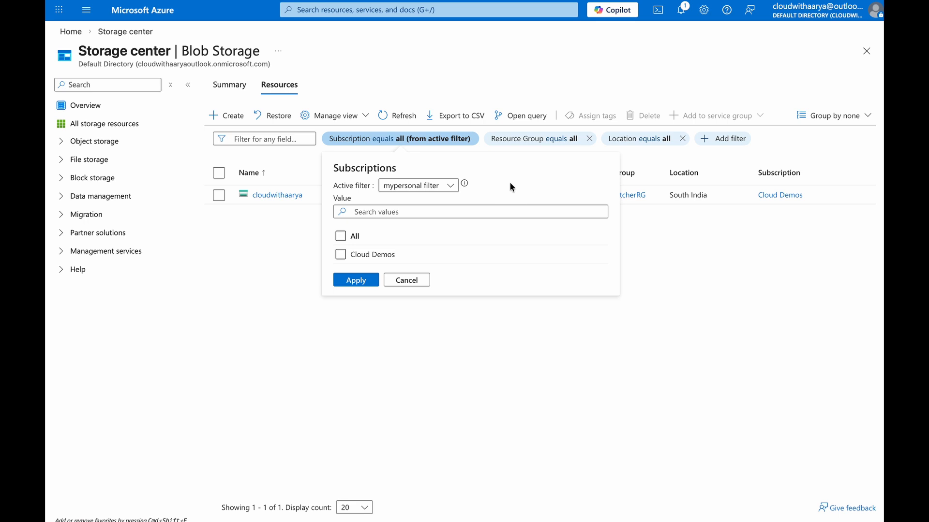
{"action": "left_click", "coordinate": [711, 266]}
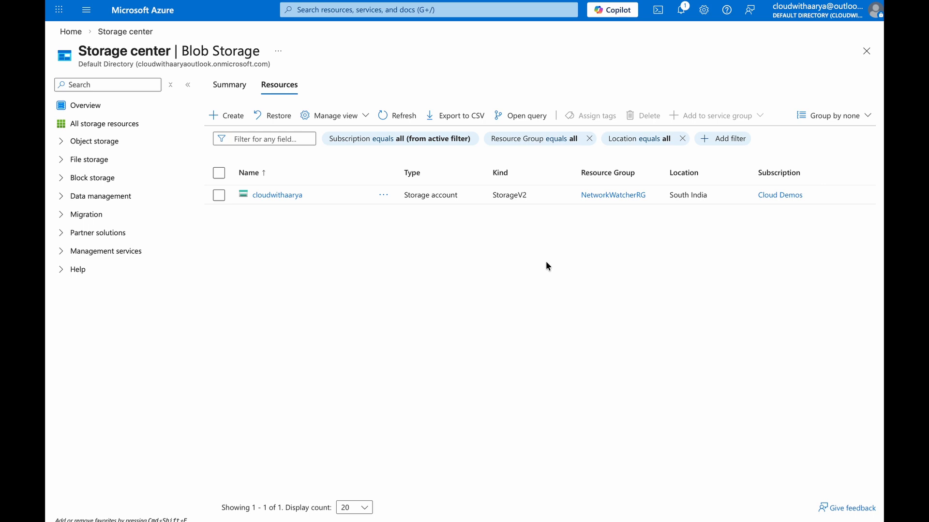
{"action": "left_click", "coordinate": [143, 10]}
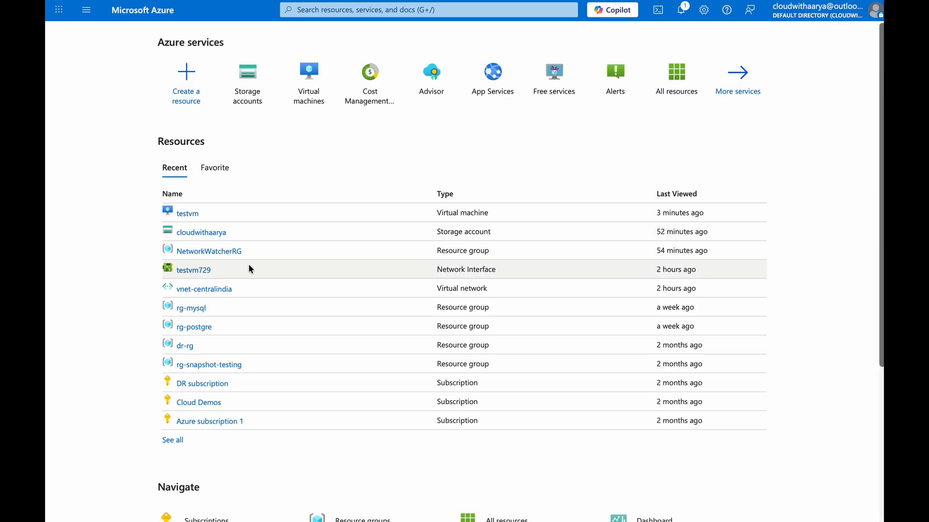
Step: Review the advanced filters and appearance options in the portal settings, trying the Dark theme and reselecting Light
{"action": "left_click", "coordinate": [704, 10]}
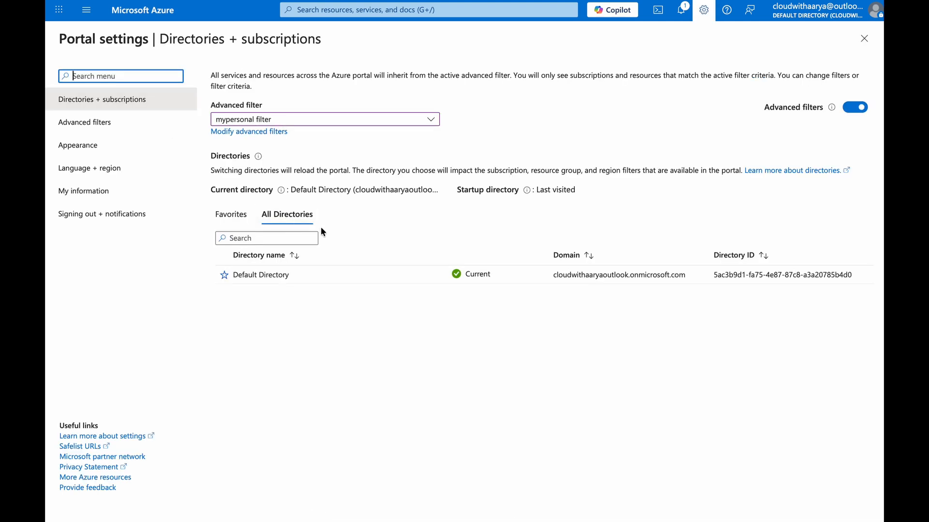
{"action": "left_click", "coordinate": [97, 122]}
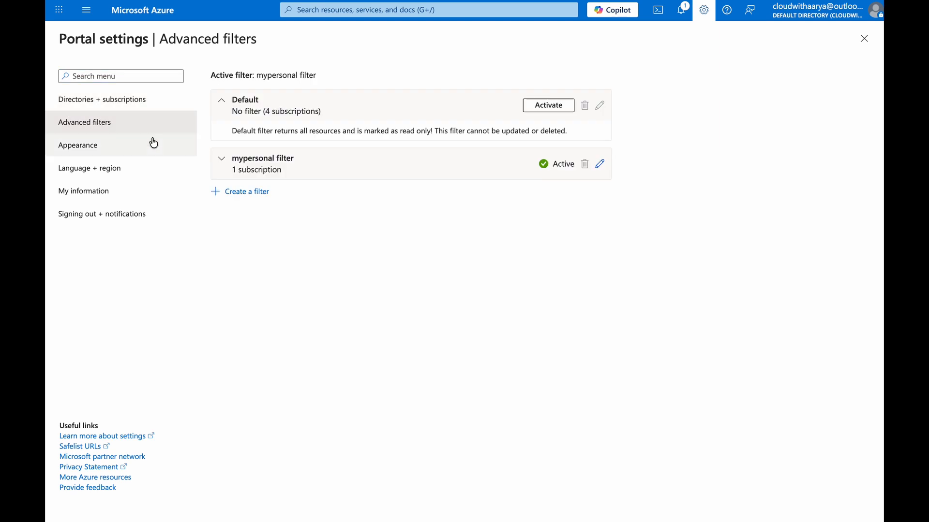
{"action": "left_click", "coordinate": [108, 144]}
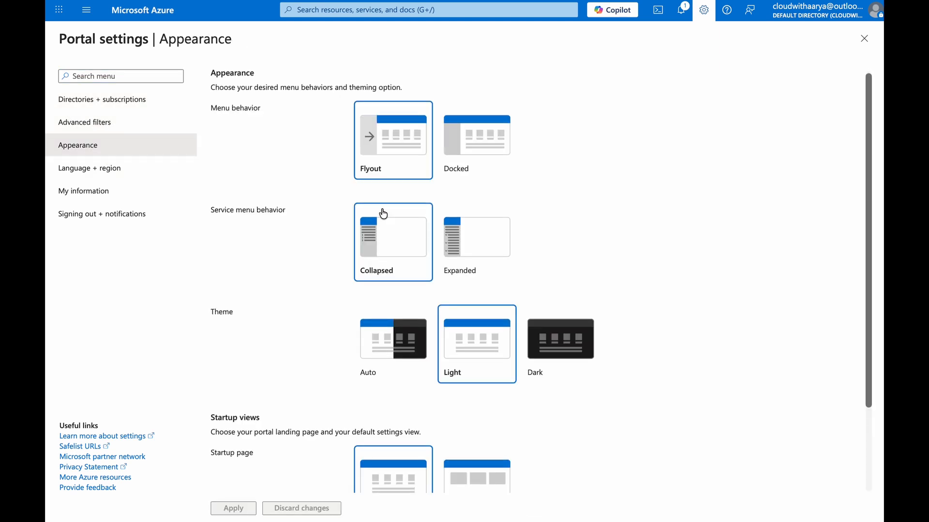
{"action": "scroll", "coordinate": [426, 140], "scroll_direction": "down", "scroll_amount": 1}
{"action": "scroll", "coordinate": [384, 191], "scroll_direction": "down", "scroll_amount": 1}
{"action": "scroll", "coordinate": [440, 309], "scroll_direction": "up", "scroll_amount": 2}
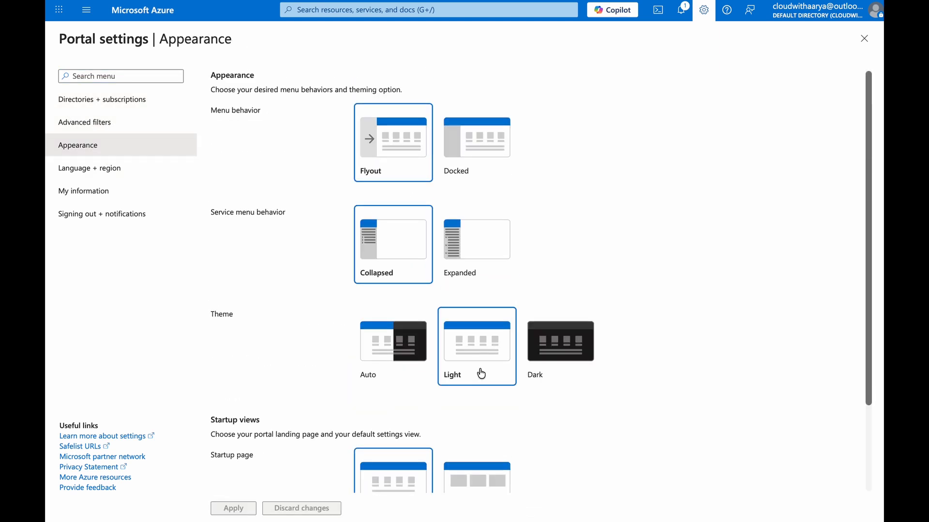
{"action": "left_click", "coordinate": [549, 354]}
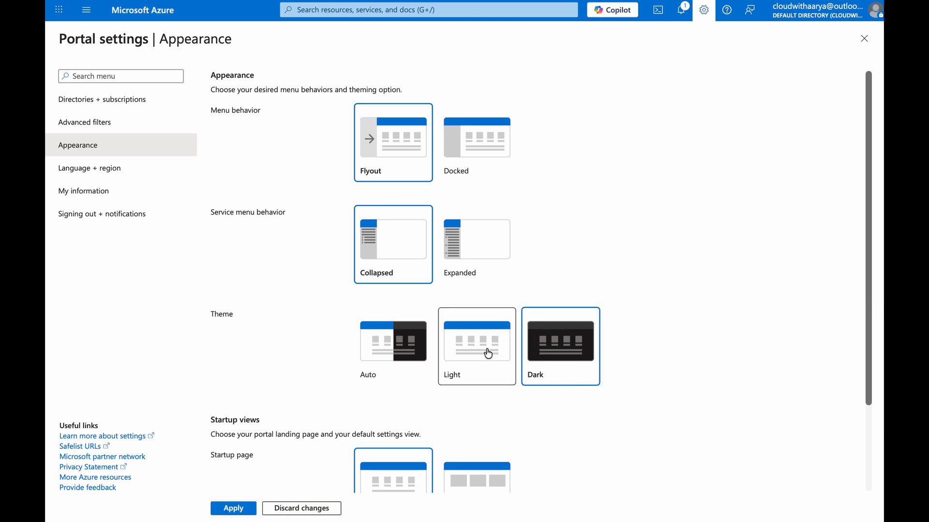
{"action": "left_click", "coordinate": [489, 354]}
Step: Look through the language and region, personal information, sign-out and notification, and directory settings, and return to the home page
{"action": "left_click", "coordinate": [100, 190]}
{"action": "left_click", "coordinate": [111, 169]}
{"action": "left_click", "coordinate": [112, 193]}
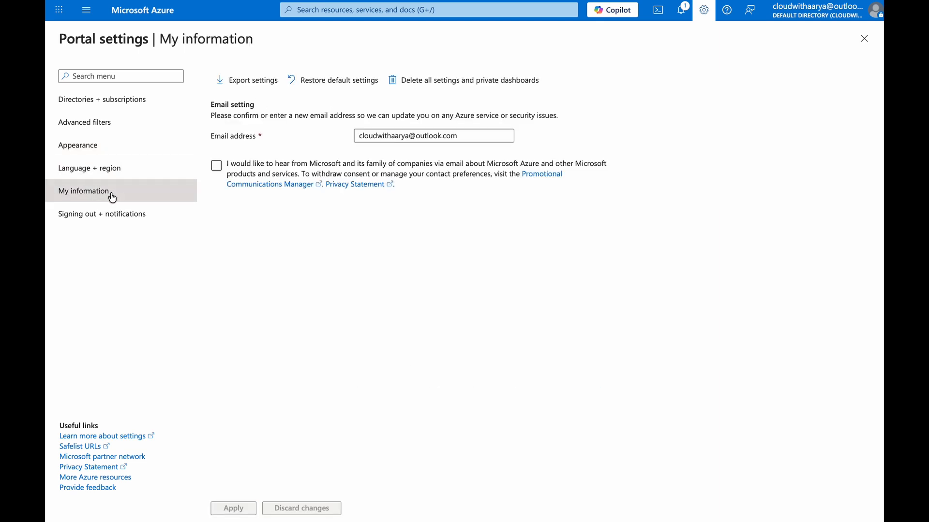
{"action": "left_click", "coordinate": [115, 214]}
{"action": "left_click", "coordinate": [103, 101]}
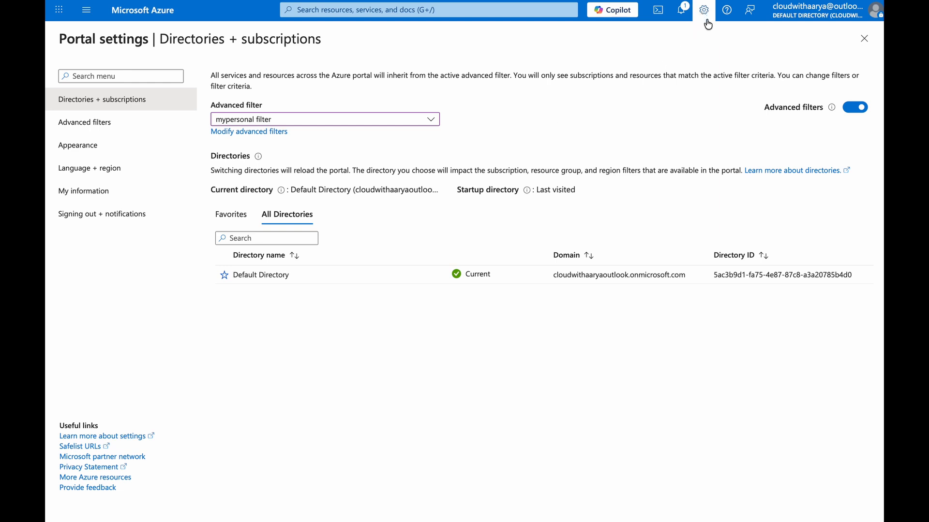
{"action": "left_click", "coordinate": [142, 10]}
Step: Open Help + support, view the form for creating a support request, close it and return to the home page
{"action": "mouse_move", "coordinate": [422, 85]}
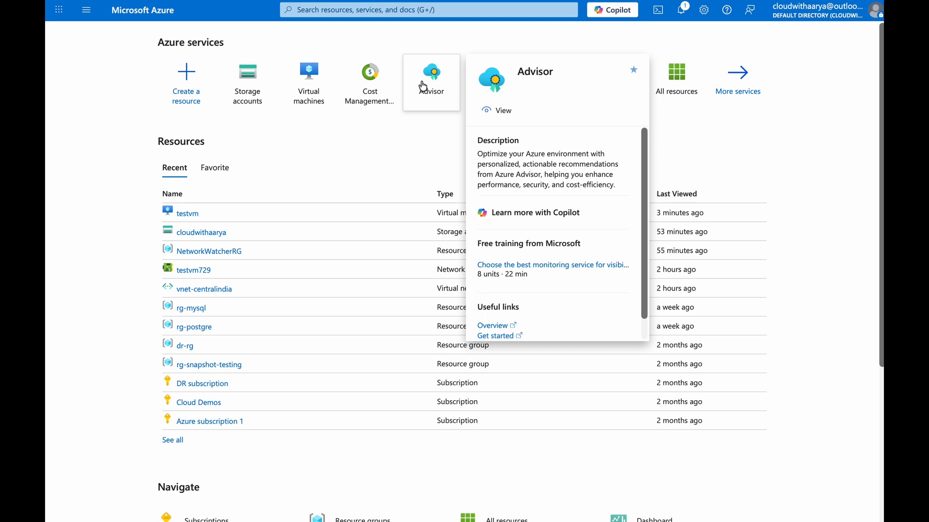
{"action": "left_click", "coordinate": [86, 10]}
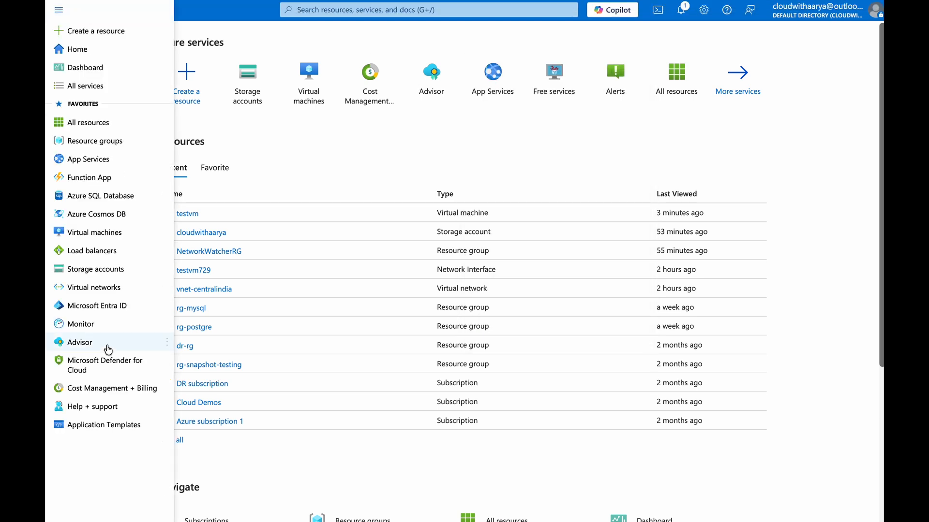
{"action": "left_click", "coordinate": [78, 409]}
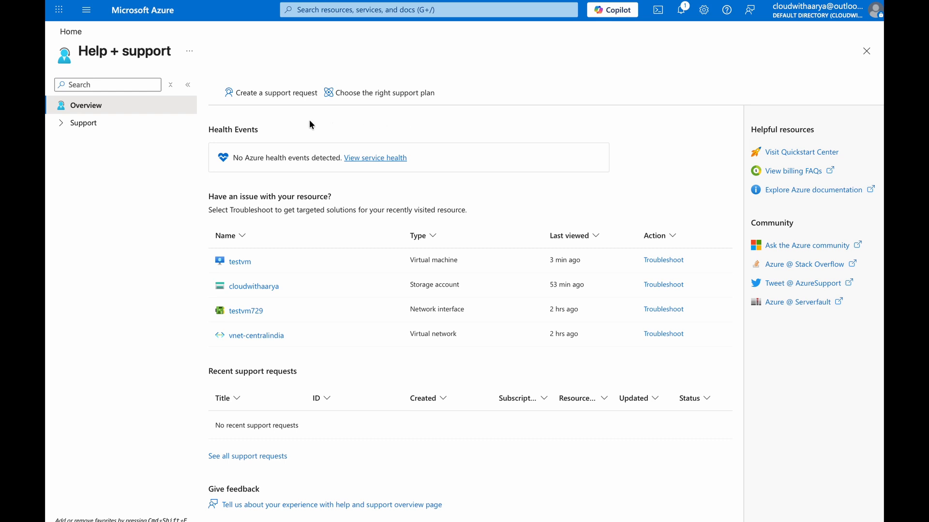
{"action": "left_click", "coordinate": [242, 90]}
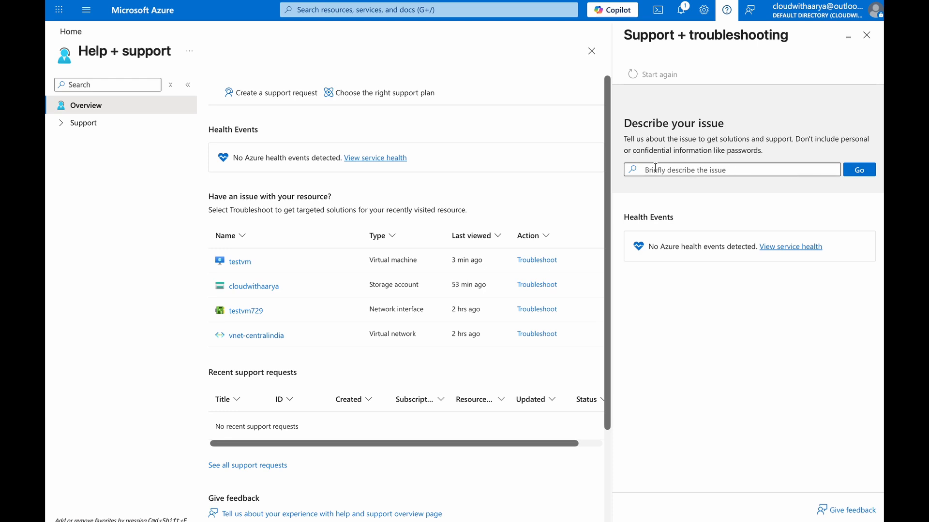
{"action": "left_click", "coordinate": [866, 35]}
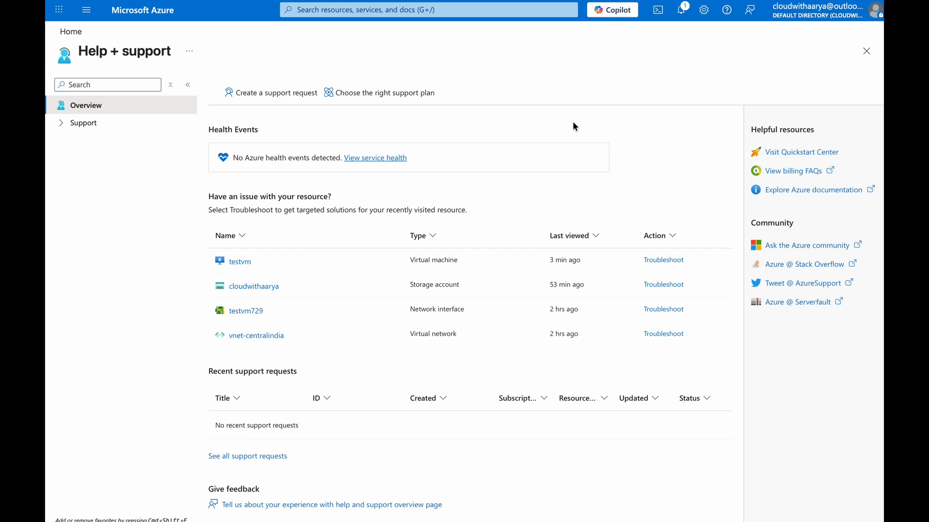
{"action": "left_click", "coordinate": [164, 12]}
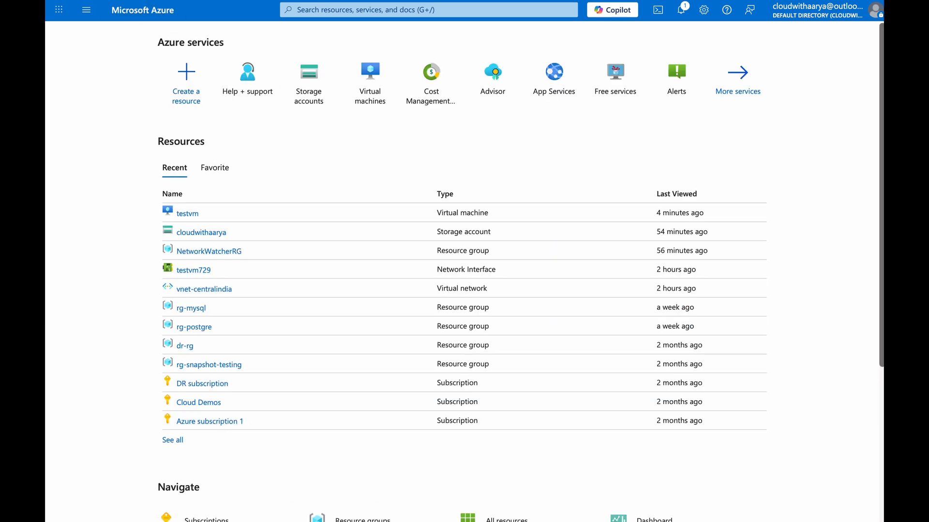